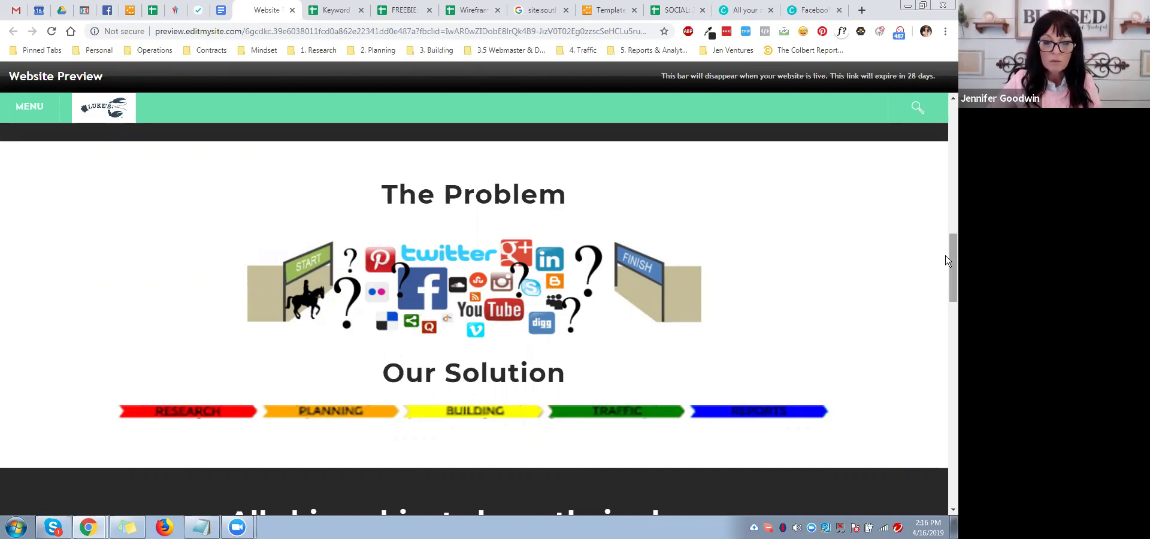
# Scroll the Weebly preview down to the Our Solution phase arrows
pyautogui.scroll(-1, 947, 261)
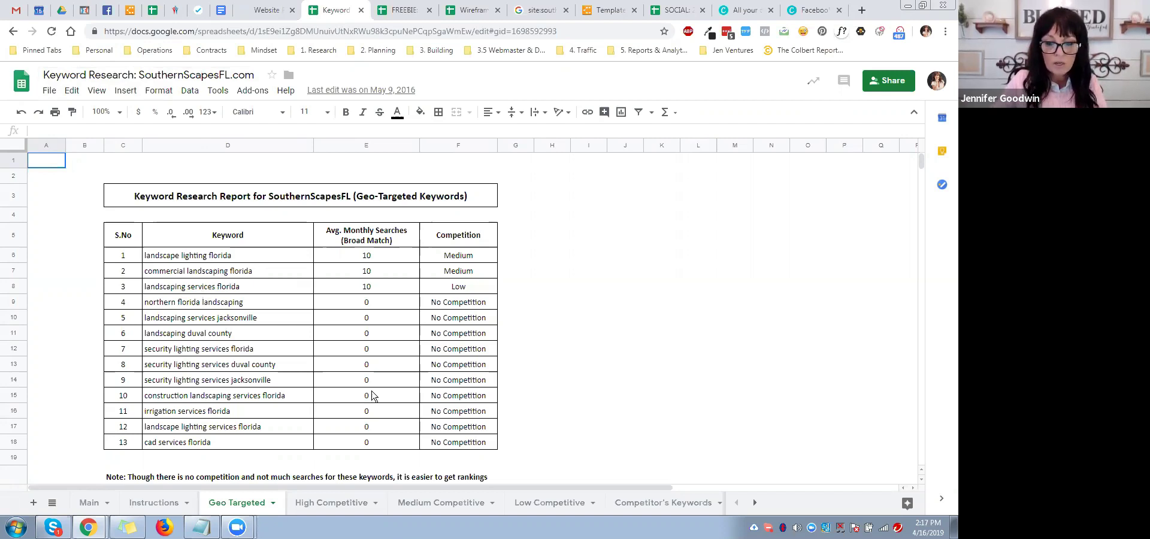
pyautogui.click(201, 257)
pyautogui.click(204, 274)
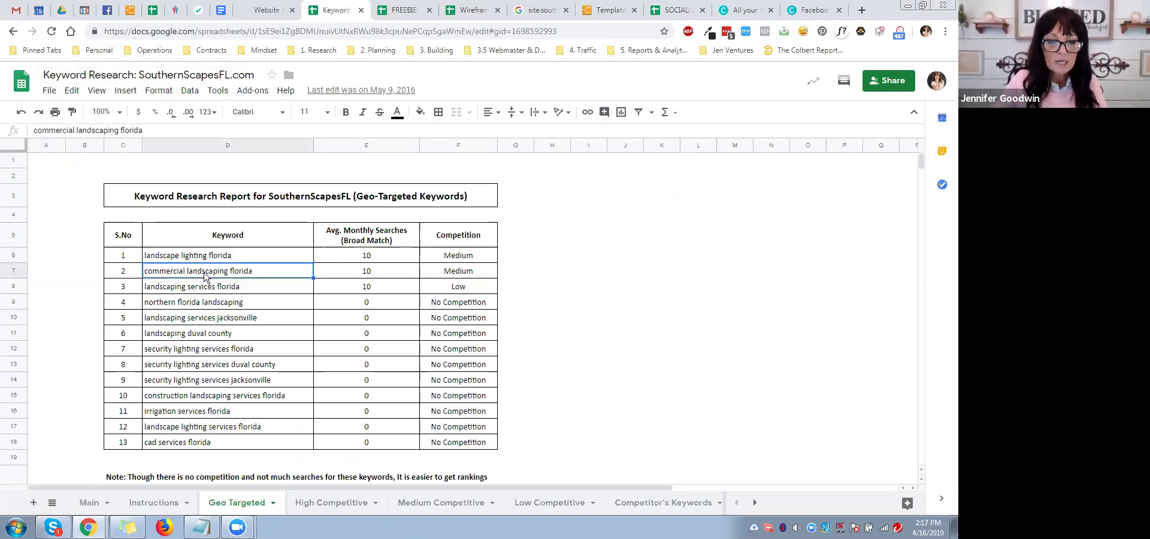
pyautogui.click(203, 290)
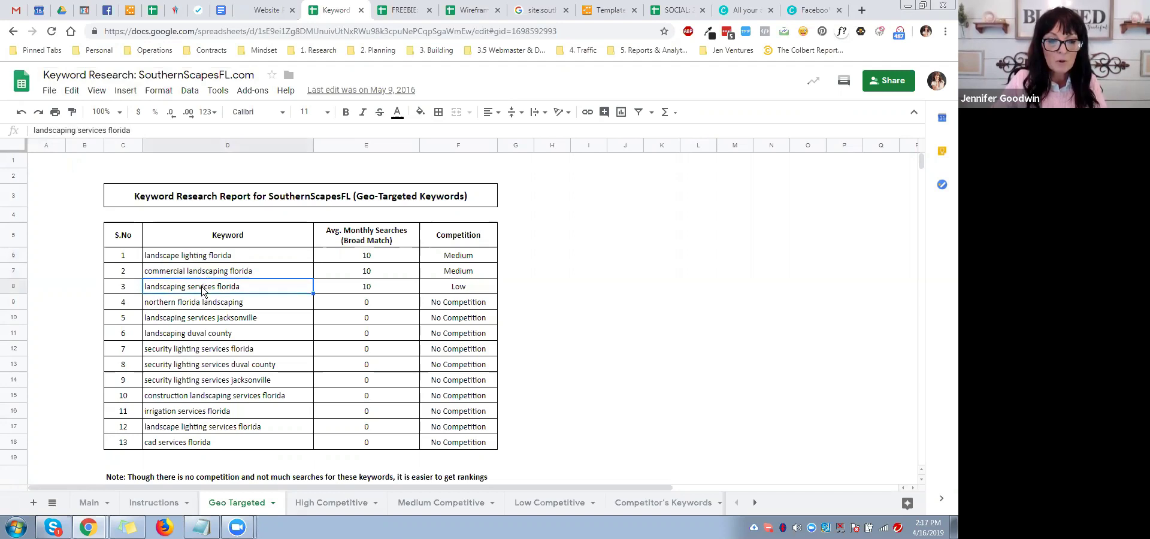
pyautogui.click(211, 322)
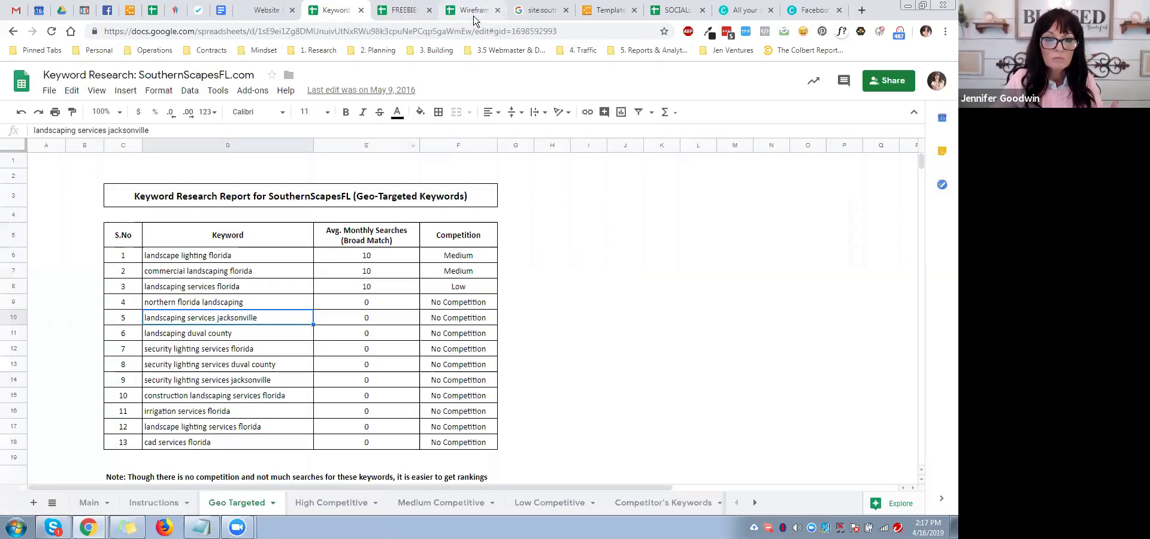
# Bring up the Wireframe sheet and point out the Landscaping focus keyword, SEO title and description
pyautogui.moveTo(478, 10); pyautogui.dragTo(405, 17)
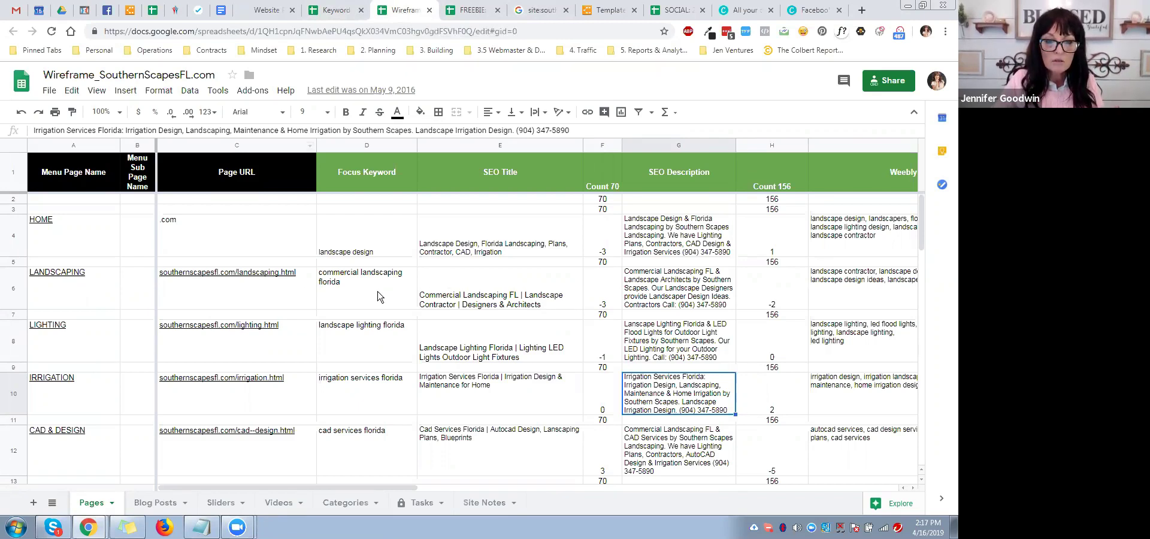
pyautogui.click(380, 293)
pyautogui.click(489, 302)
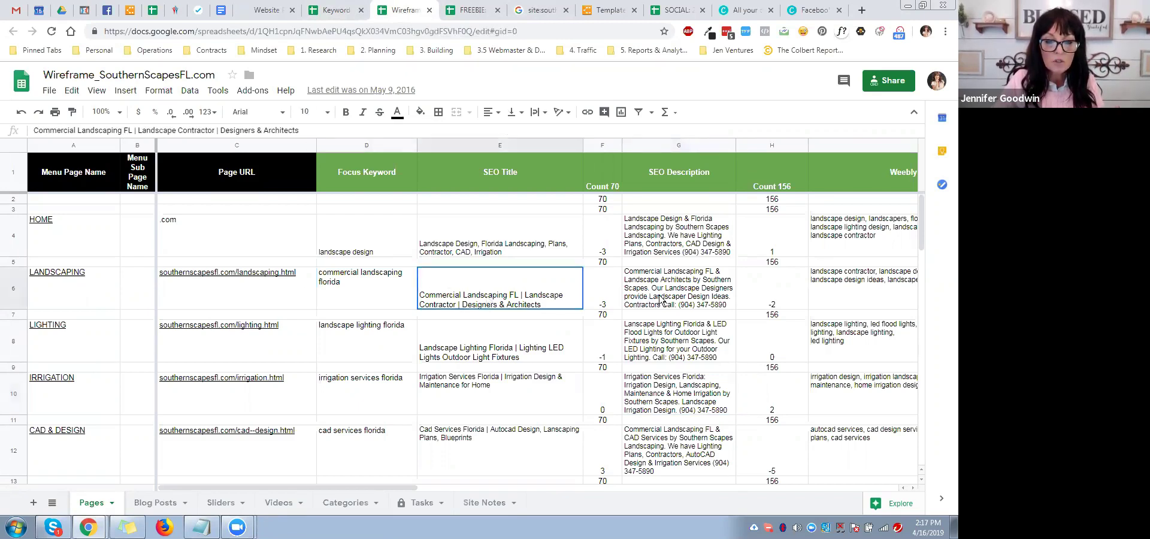
pyautogui.click(659, 300)
# Point out the Landscaping and Lighting page names and their URLs
pyautogui.click(255, 297)
pyautogui.click(75, 303)
pyautogui.click(227, 293)
pyautogui.click(72, 355)
pyautogui.click(294, 353)
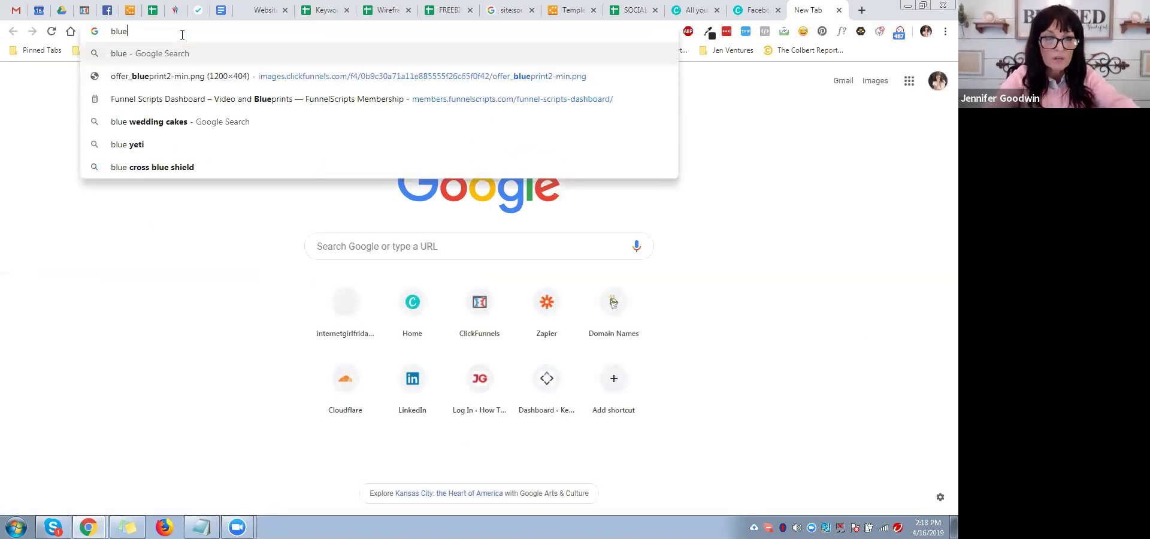
# Search Google for 'blue wedding cakes' and scroll through the results
pyautogui.write(' wedding cakes')
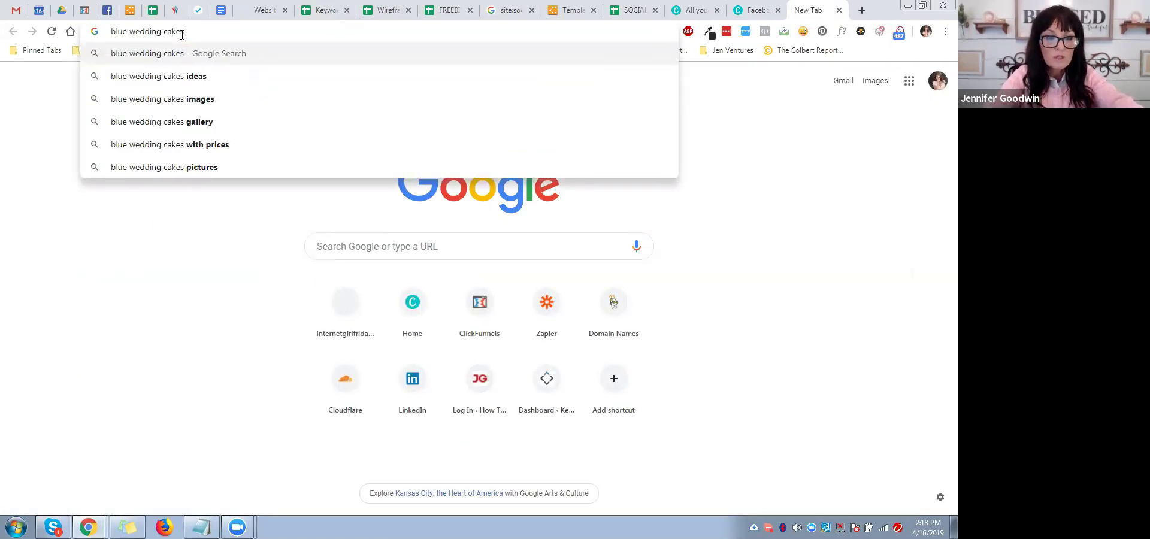
pyautogui.press('Return')
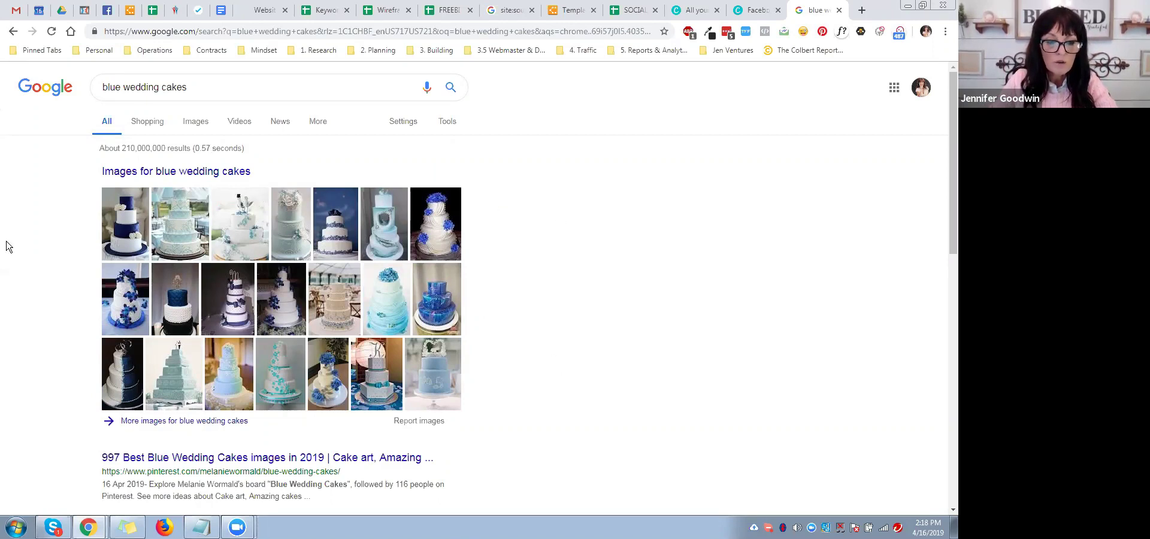
pyautogui.scroll(-3, 7, 245)
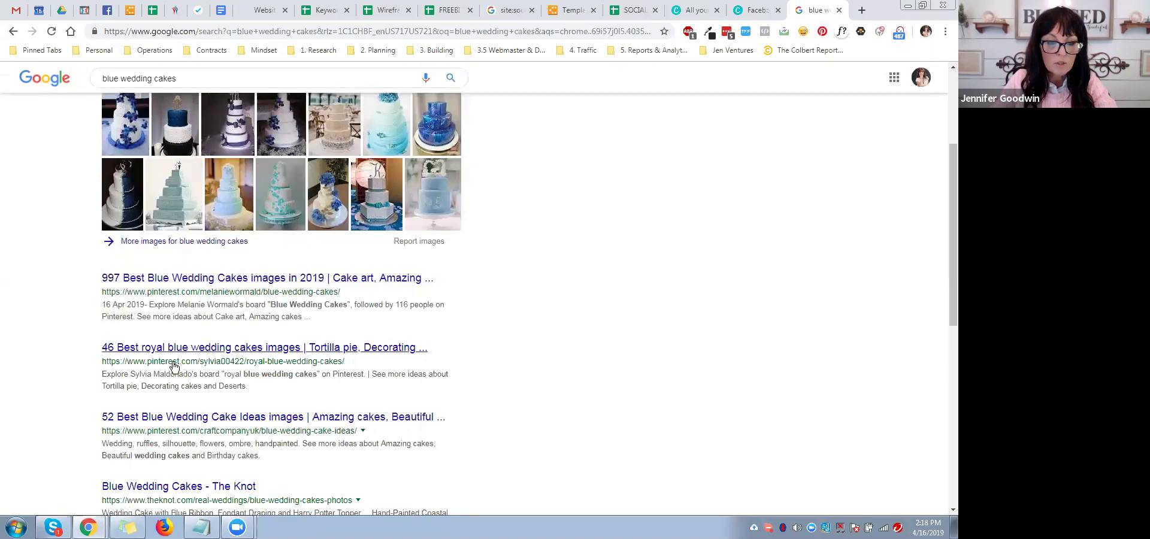
pyautogui.scroll(3, 172, 379)
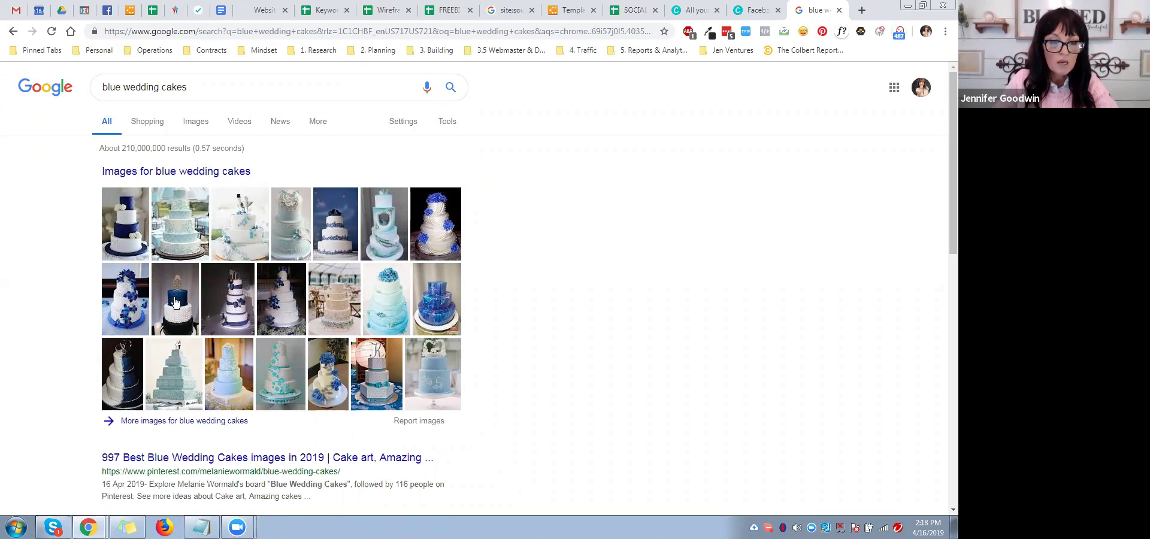
# Preview a blue wedding cakes image result, then return to the Keyword Research spreadsheet
pyautogui.click(175, 301)
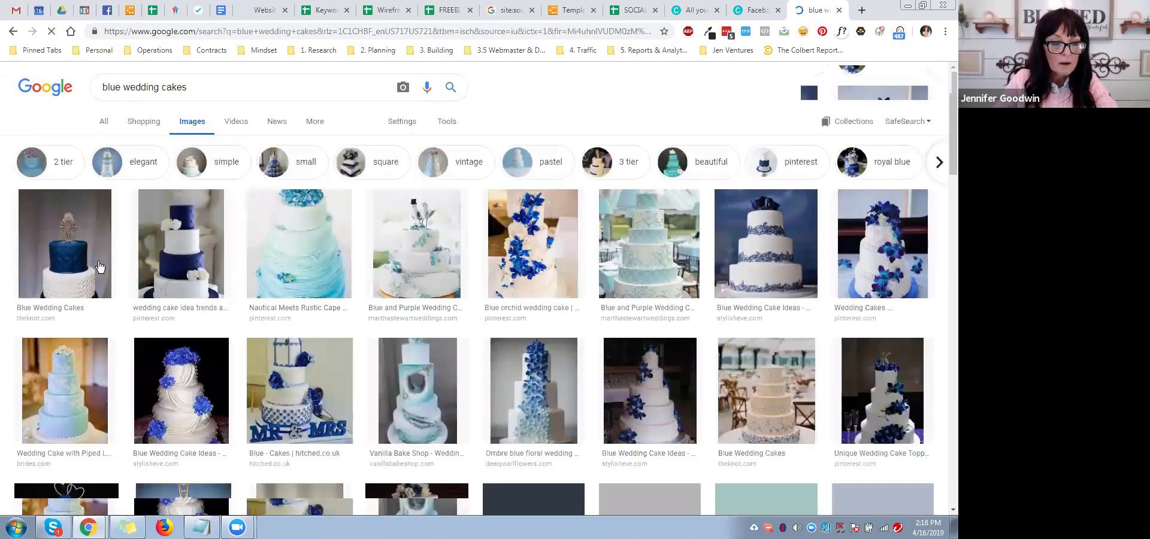
pyautogui.click(100, 267)
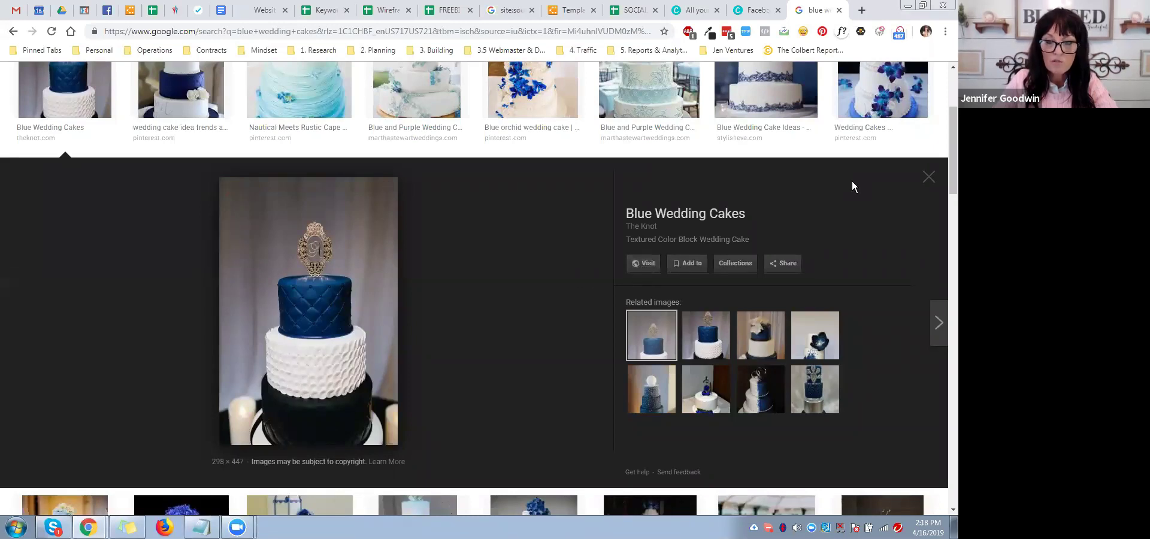
pyautogui.click(929, 179)
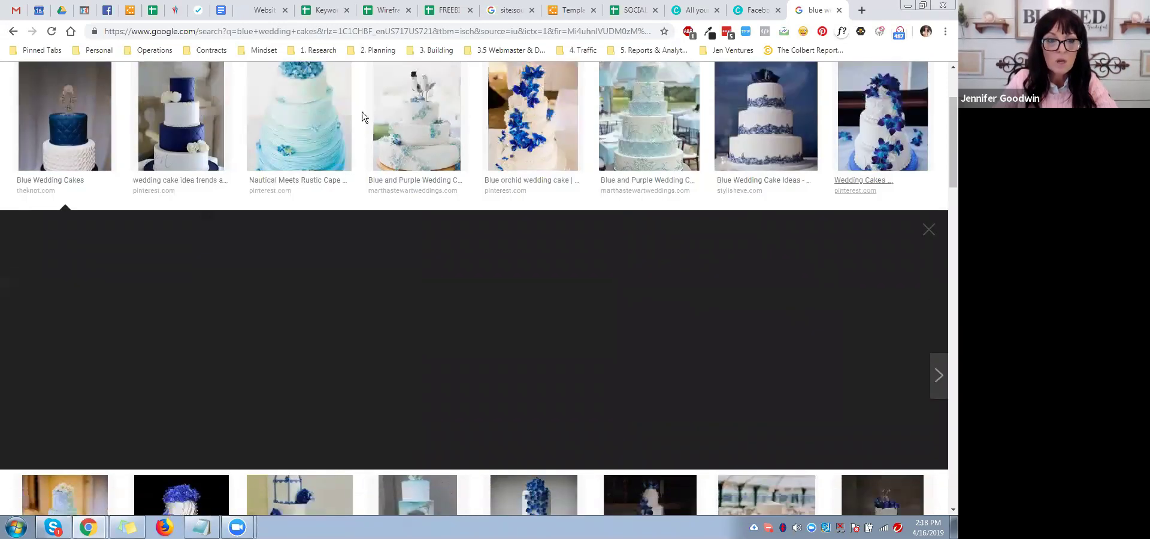
pyautogui.click(324, 12)
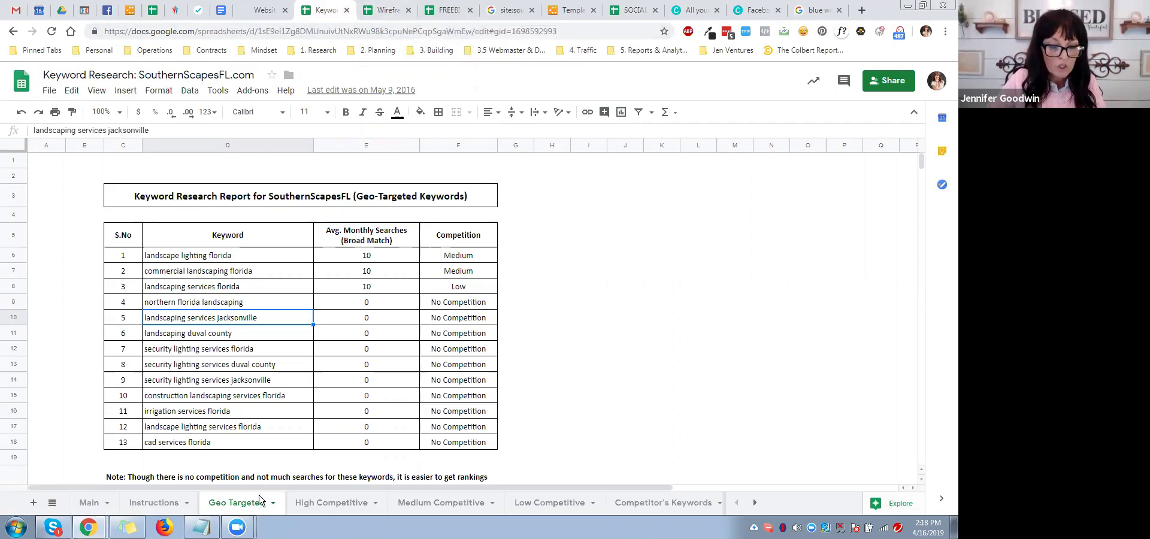
# In Notepad, select the audience, competitive and idea/product research lines together
pyautogui.hotkey('alt', 'Tab')
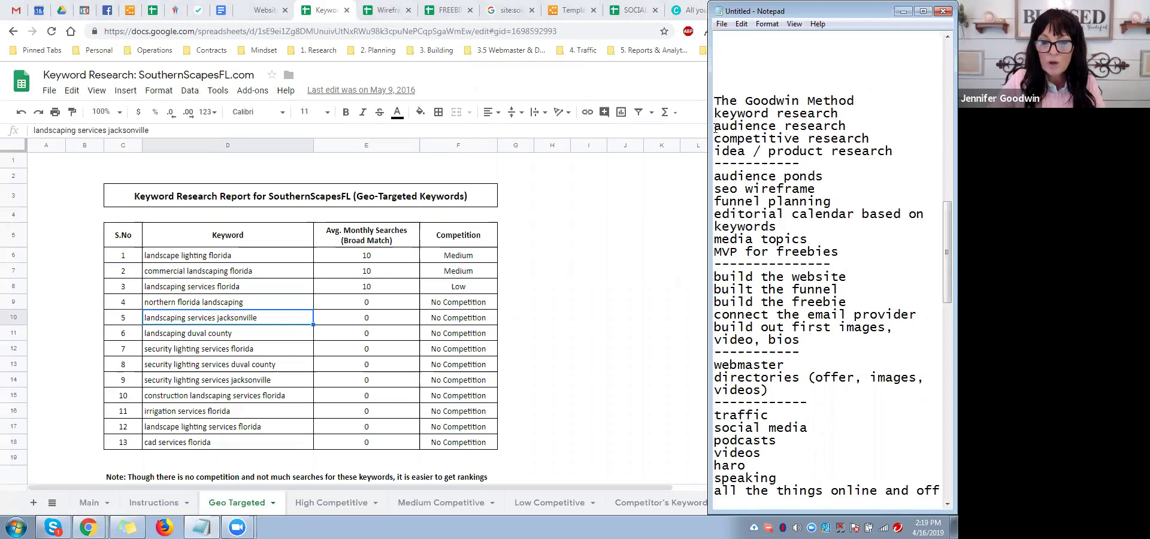
pyautogui.moveTo(714, 126); pyautogui.dragTo(846, 126)
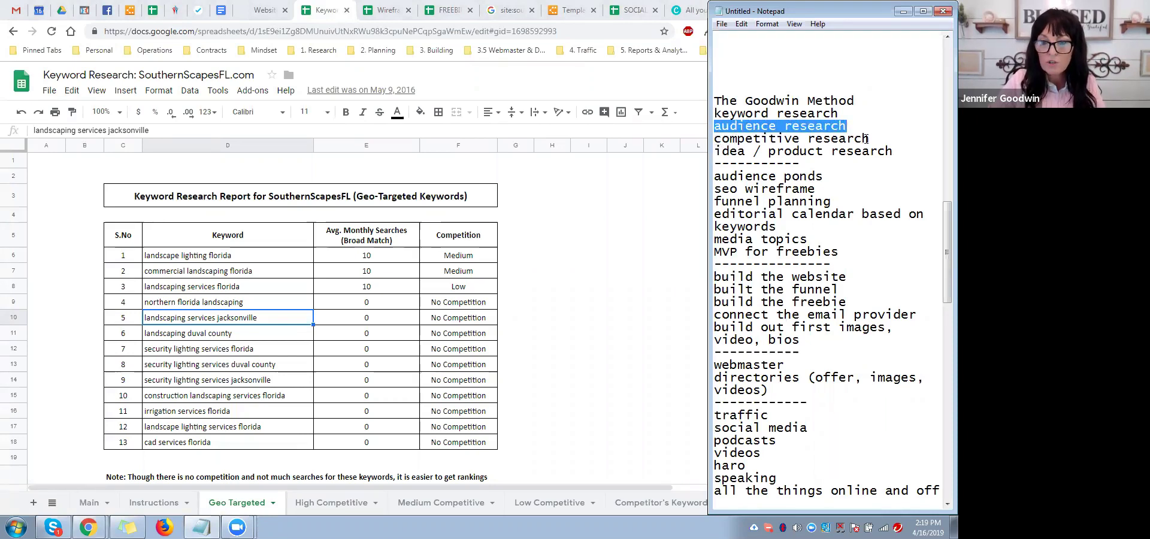
pyautogui.moveTo(865, 138); pyautogui.dragTo(894, 149)
pyautogui.click(717, 152)
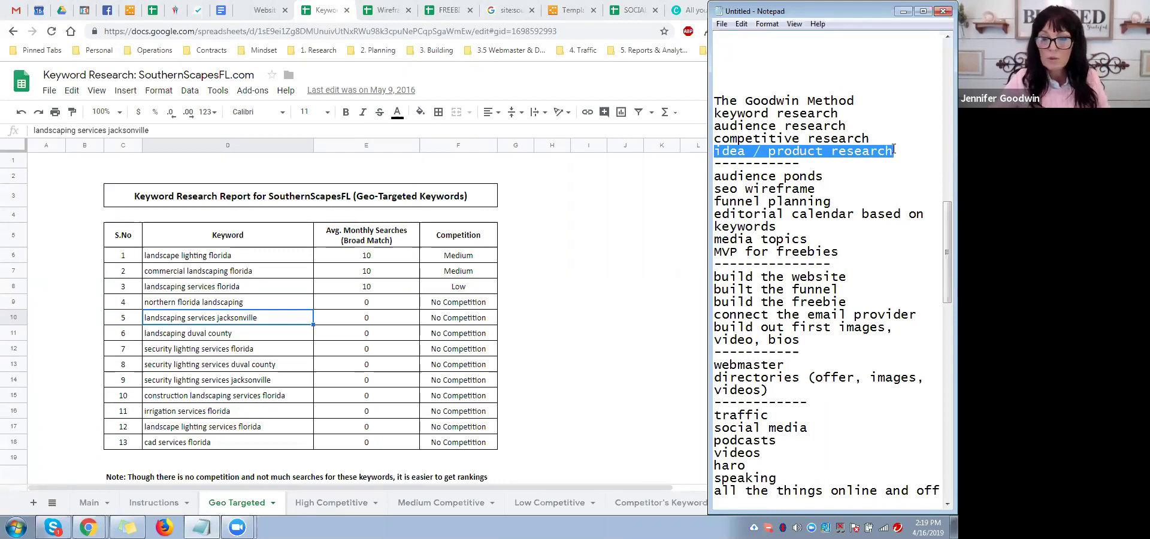
pyautogui.click(830, 151)
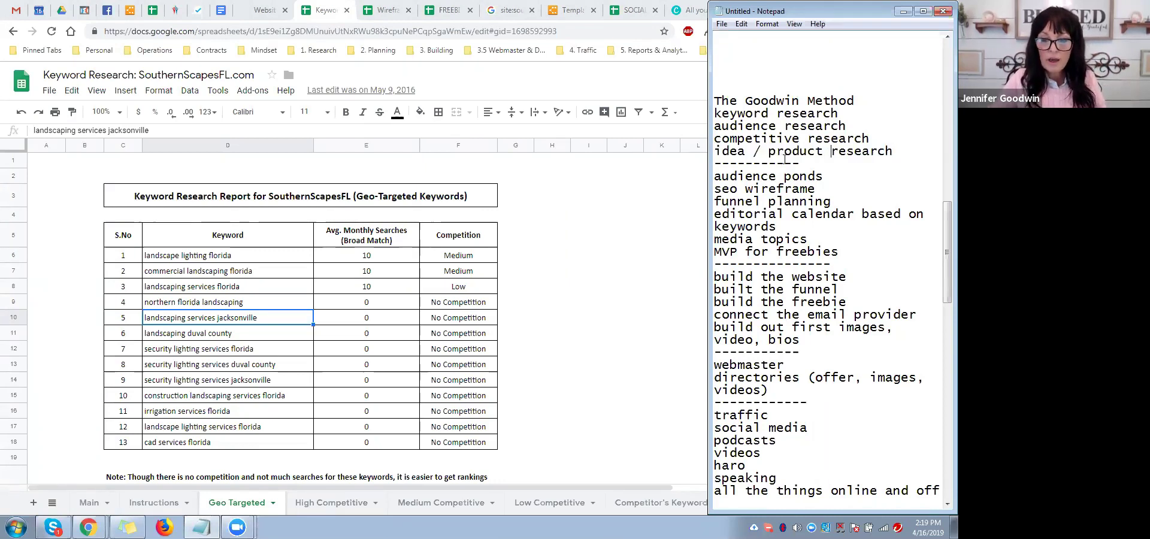
pyautogui.moveTo(715, 127); pyautogui.dragTo(886, 152)
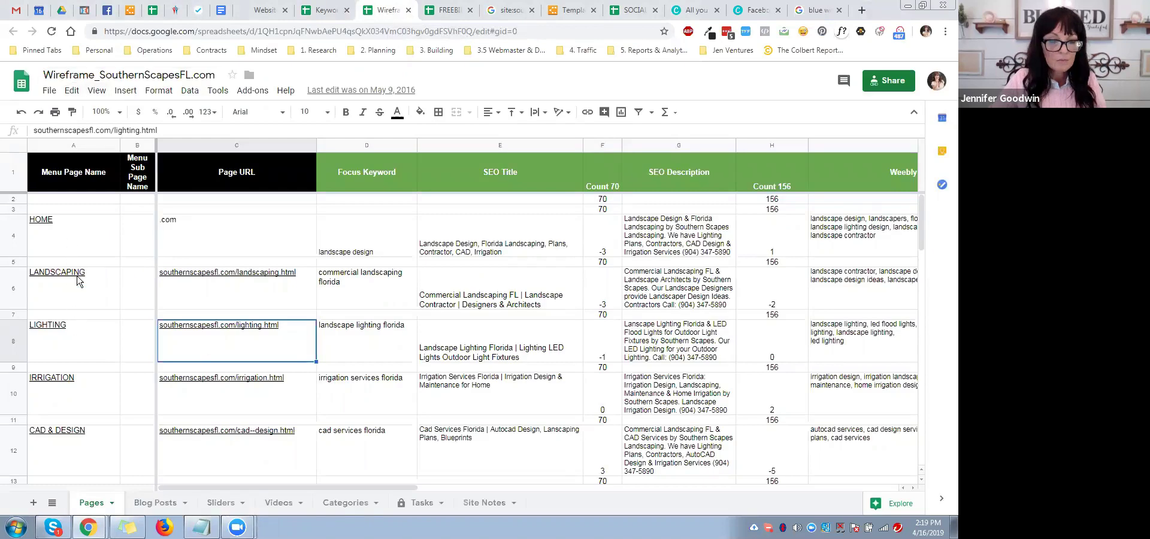
# Point out the HOME, LANDSCAPING, LIGHTING, IRRIGATION and CONTACT pages and the contact focus keyword
pyautogui.click(78, 243)
pyautogui.click(71, 289)
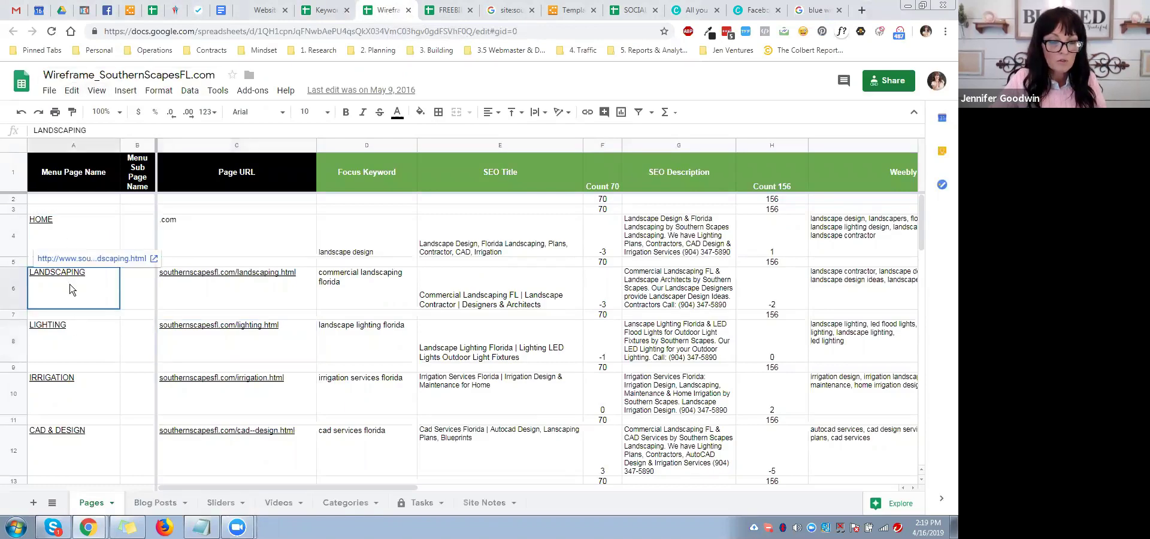
pyautogui.click(75, 348)
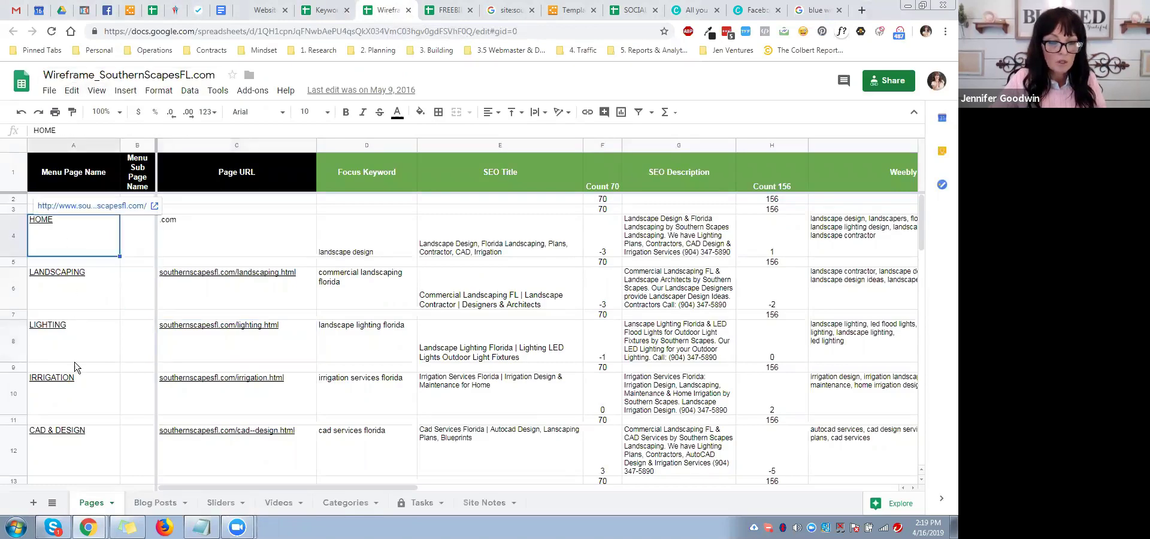
pyautogui.click(99, 410)
pyautogui.scroll(-2, 90, 398)
pyautogui.click(84, 394)
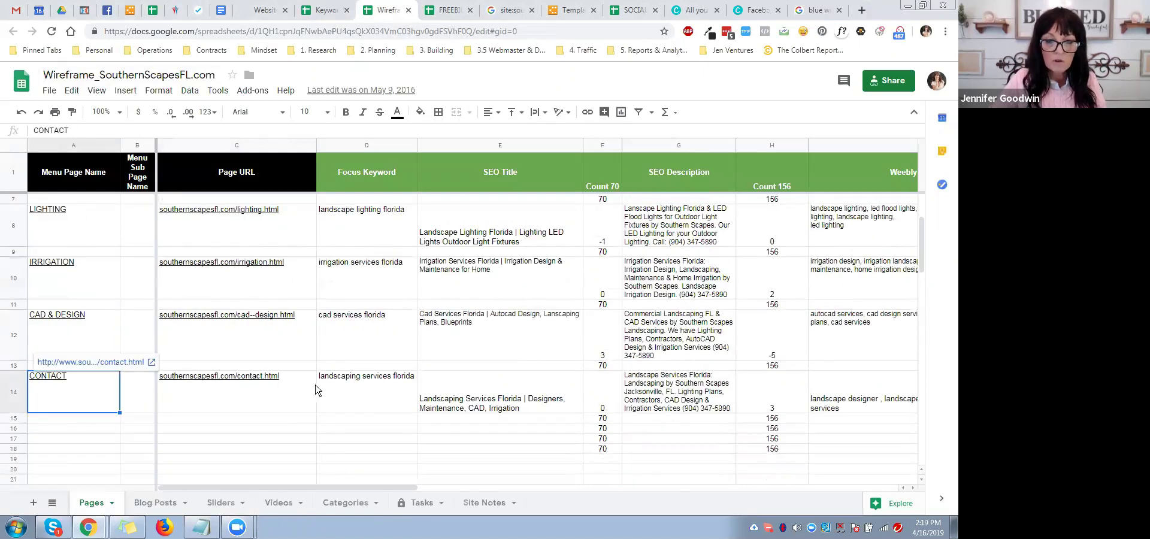
pyautogui.click(360, 391)
pyautogui.scroll(3, 301, 313)
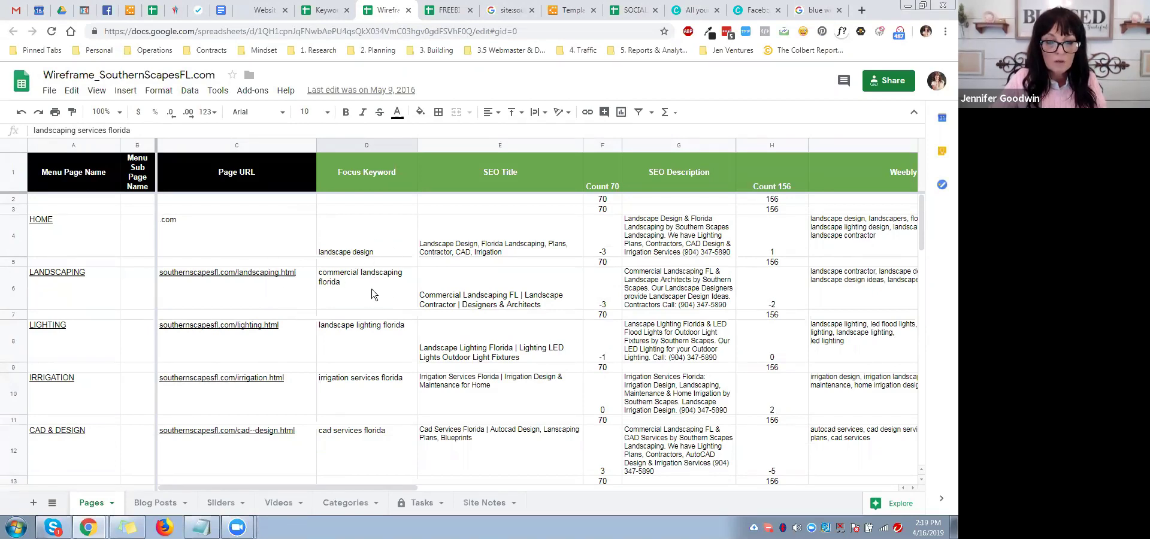
# Review the Landscaping focus keyword, its SEO title and the title's character count
pyautogui.click(371, 294)
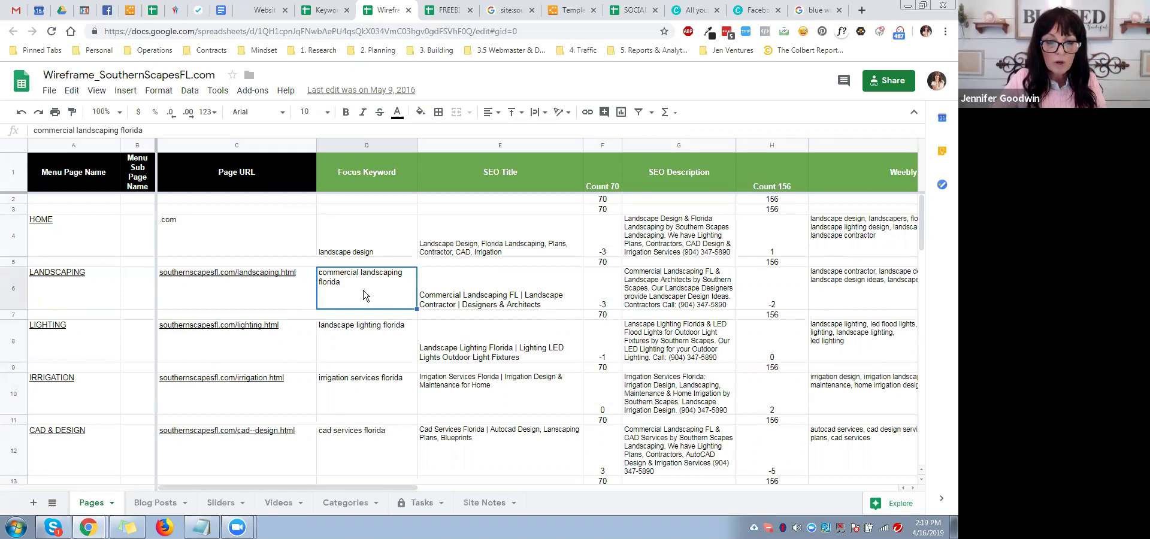
pyautogui.click(73, 288)
pyautogui.click(365, 290)
pyautogui.click(483, 301)
pyautogui.click(599, 300)
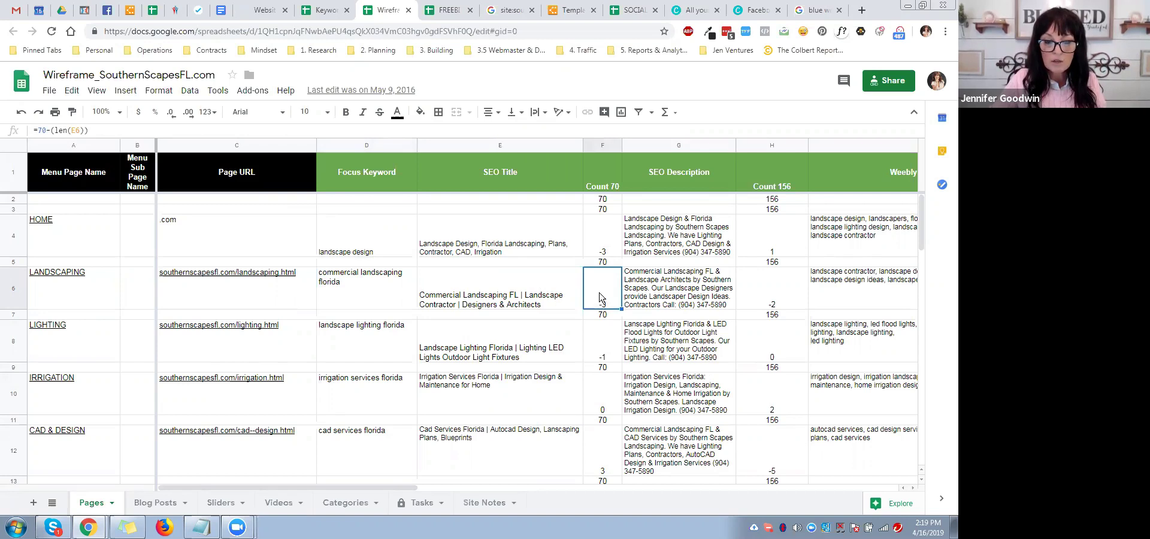
pyautogui.click(536, 303)
pyautogui.click(593, 300)
pyautogui.doubleClick(578, 302)
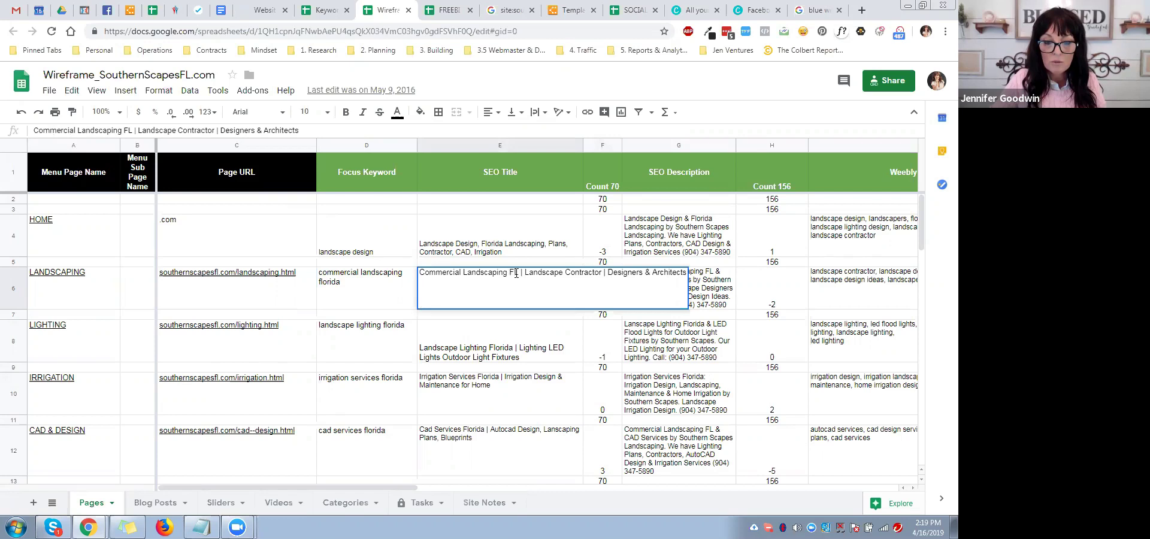
# Delete 'FL' from the Landscaping SEO title, check the count, then retype 'FL'
pyautogui.click(517, 273)
pyautogui.doubleClick(513, 273)
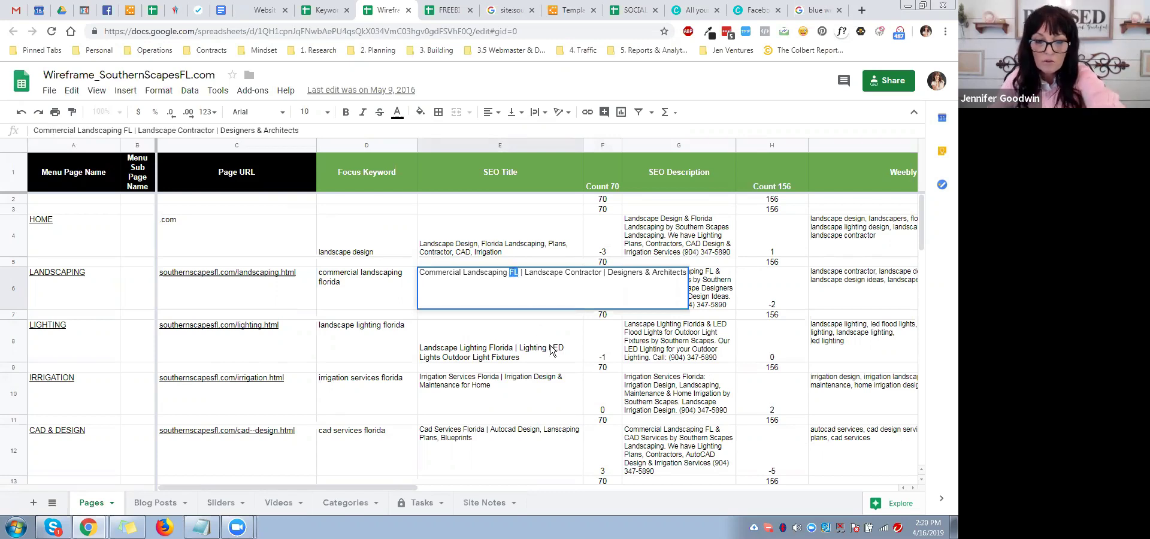
pyautogui.press('BackSpace')
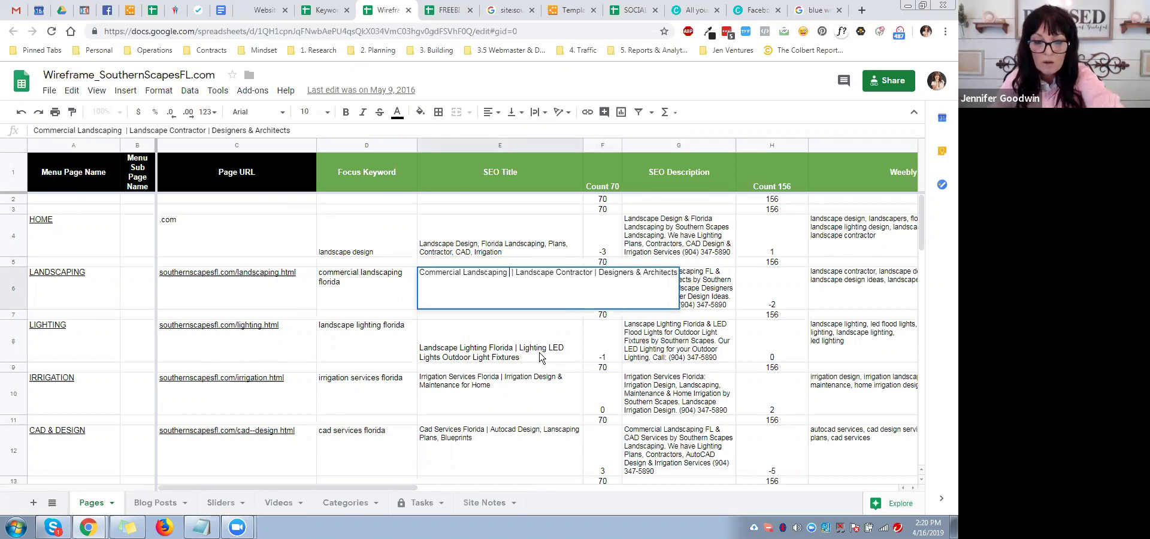
pyautogui.press('BackSpace')
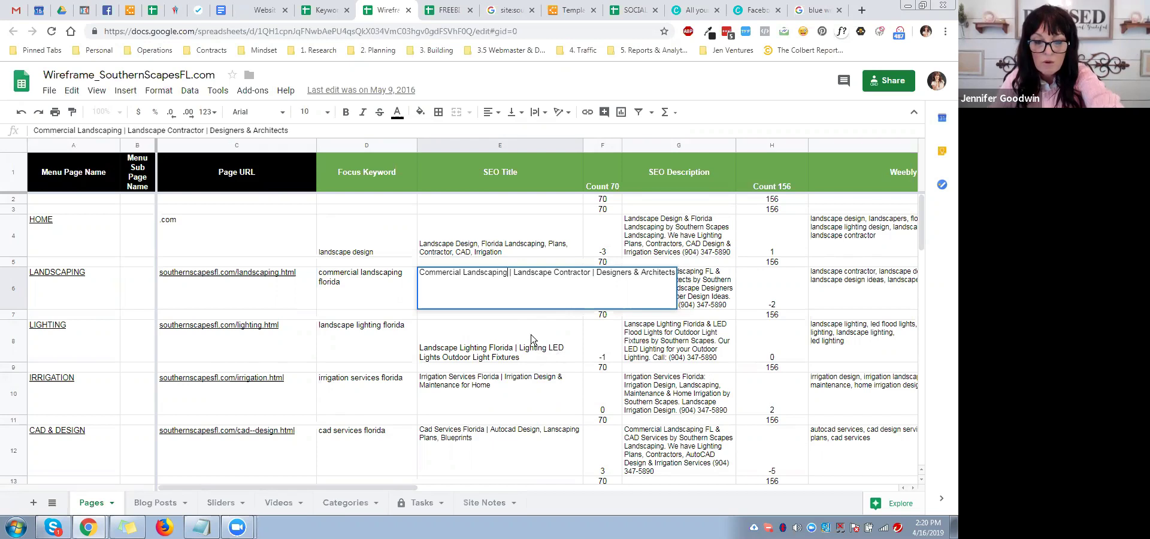
pyautogui.click(531, 339)
pyautogui.click(603, 304)
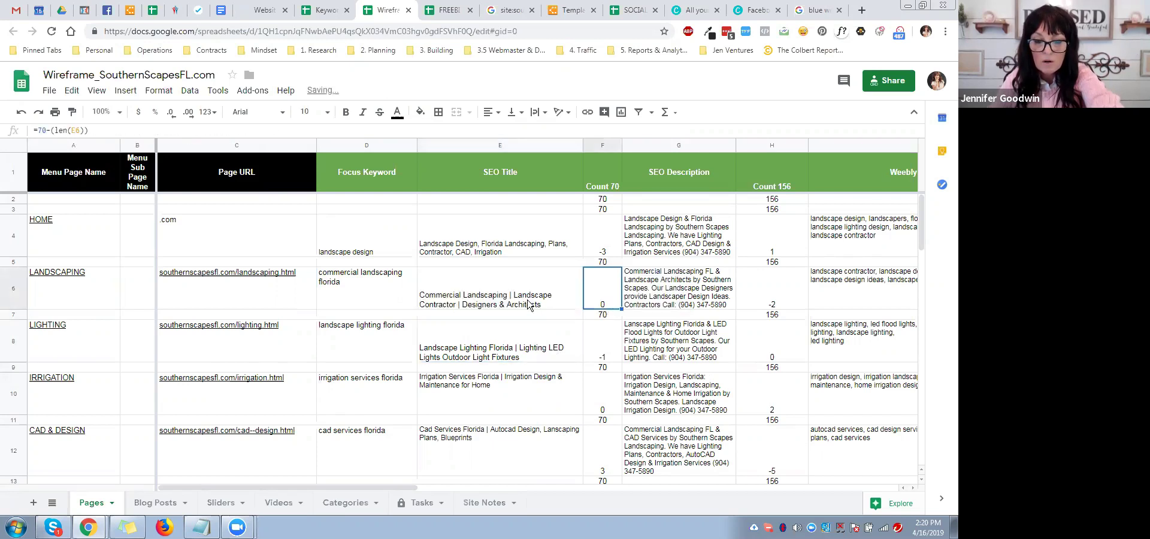
pyautogui.click(528, 305)
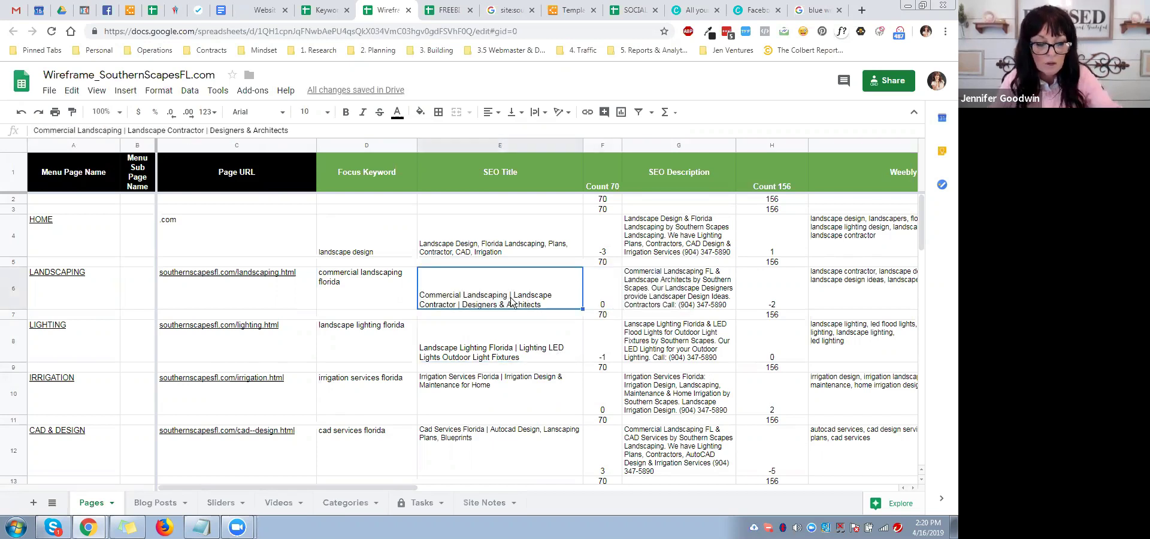
pyautogui.write('FL')
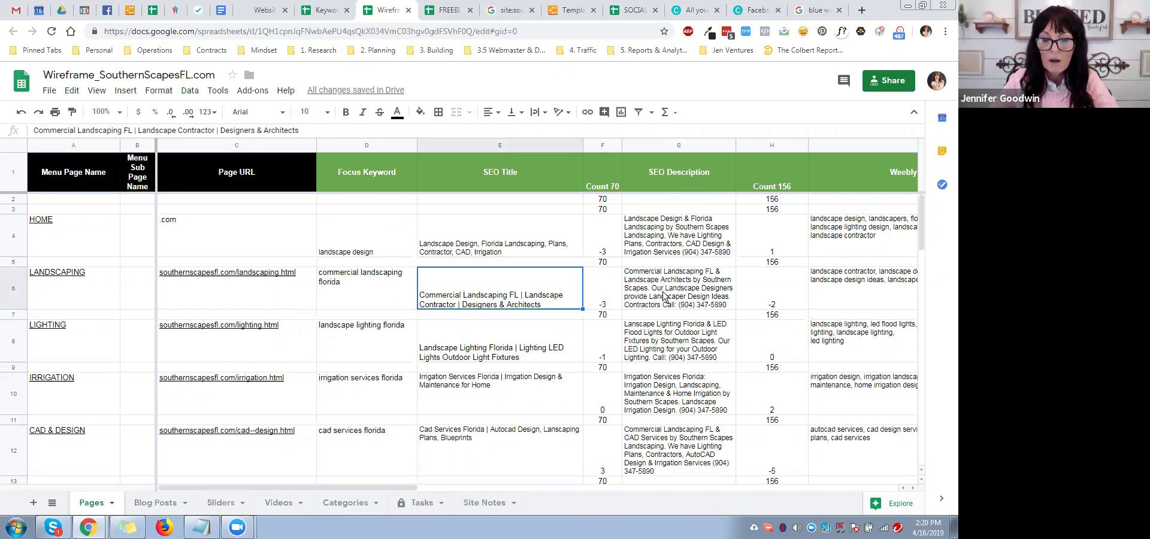
pyautogui.click(663, 296)
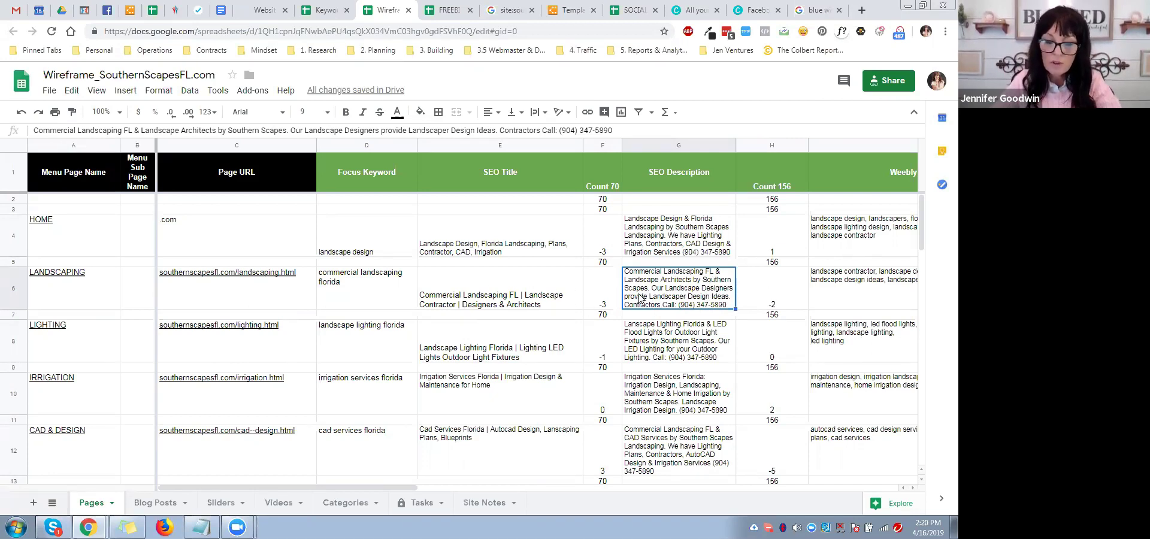
pyautogui.click(766, 305)
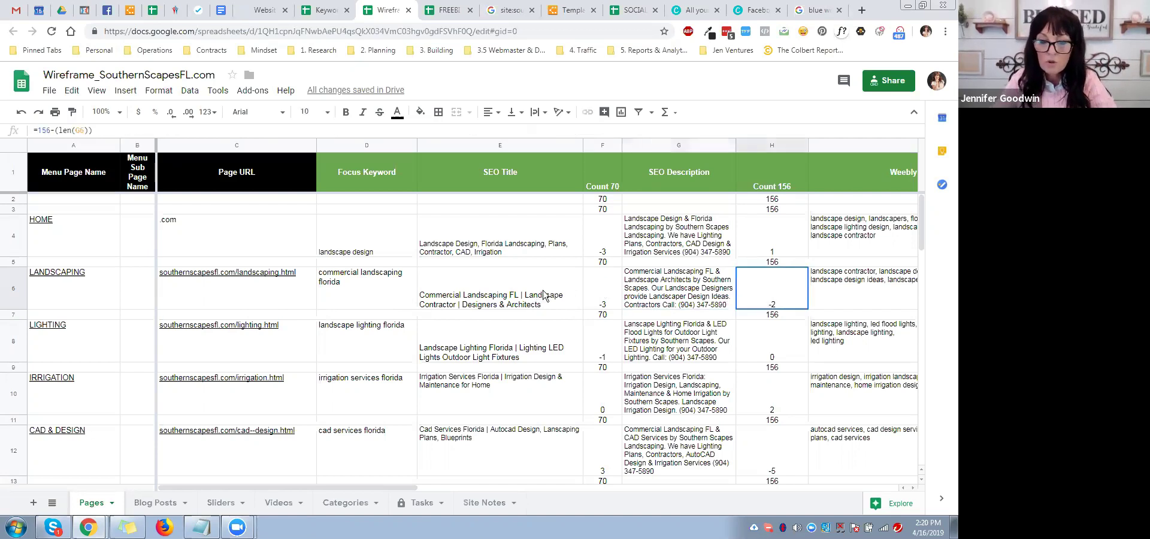
pyautogui.moveTo(329, 488); pyautogui.dragTo(431, 488)
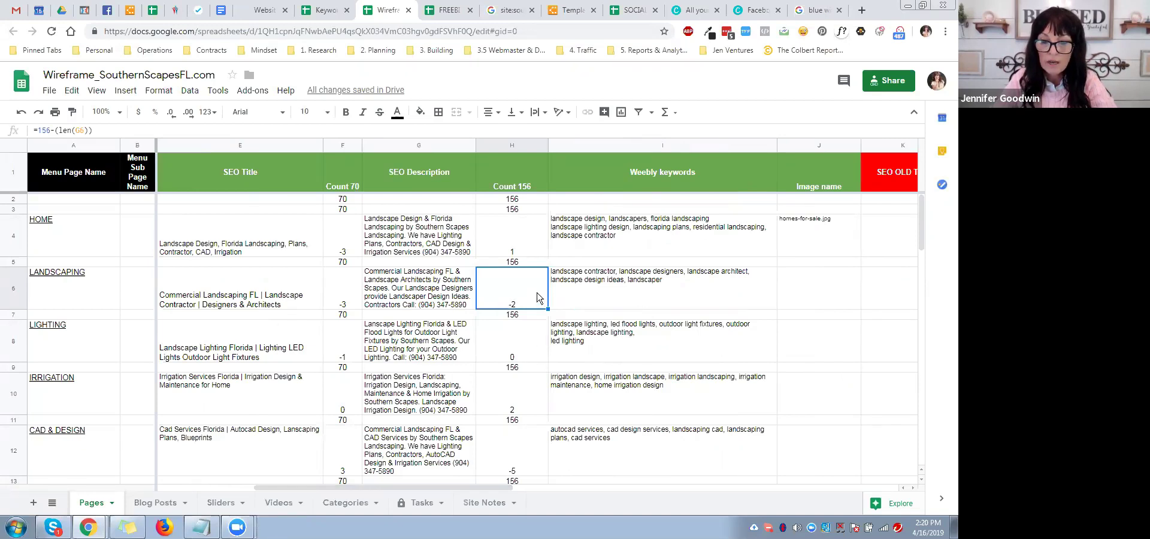
pyautogui.click(803, 293)
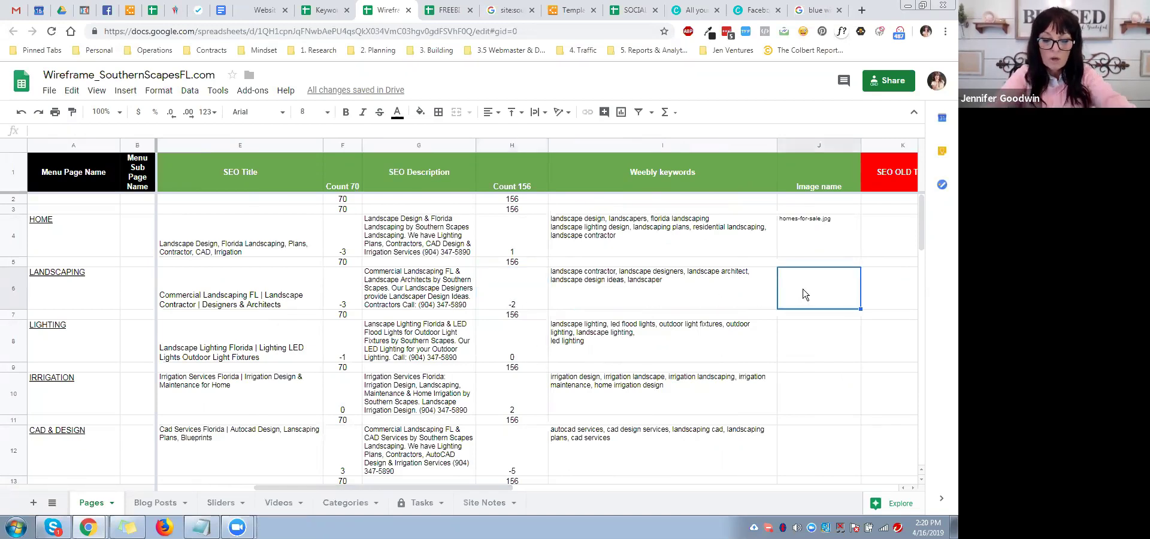
pyautogui.write('banner123.')
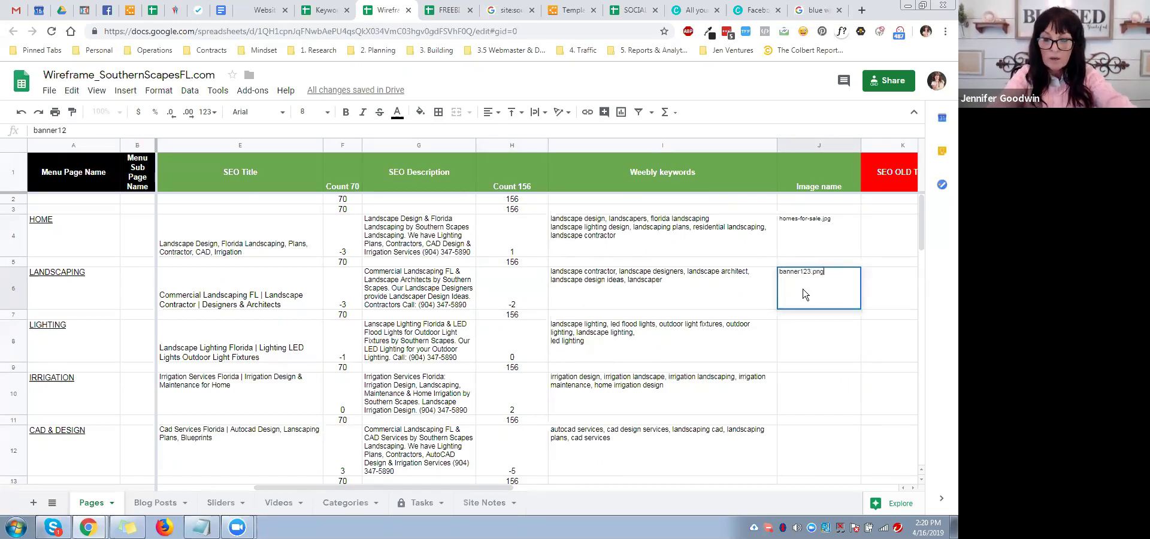
pyautogui.write('png')
pyautogui.press('BackSpace')
pyautogui.press('BackSpace')
pyautogui.press('BackSpace')
pyautogui.press('BackSpace')
pyautogui.press('BackSpace')
pyautogui.press('BackSpace')
pyautogui.press('BackSpace')
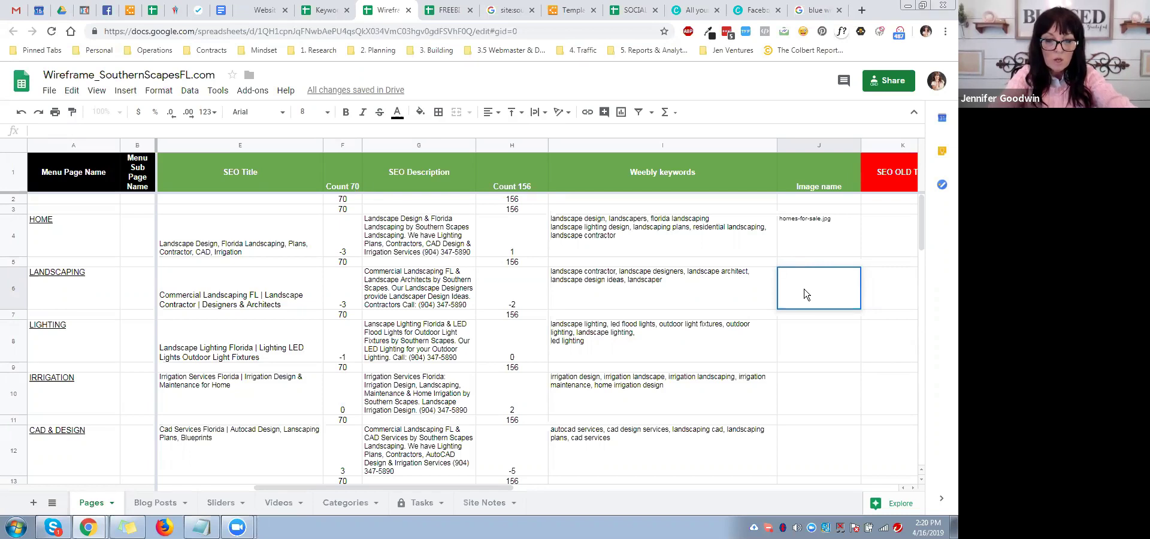
# Copy the Landscaping focus keyword 'commercial landscaping florida'
pyautogui.click(442, 302)
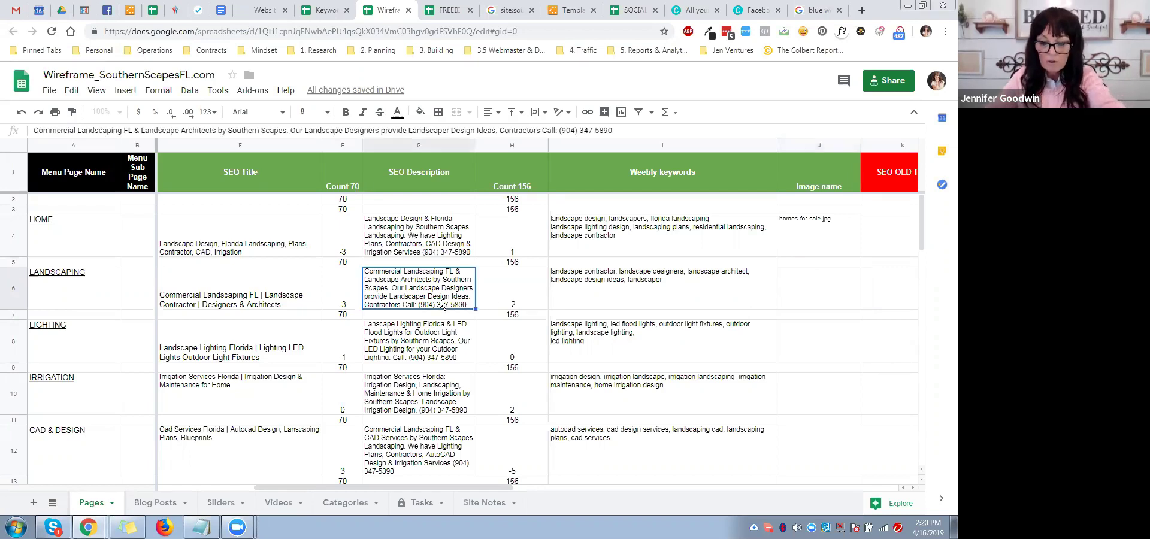
pyautogui.press('Left')
pyautogui.press('Left')
pyautogui.press('Left')
pyautogui.doubleClick(219, 287)
pyautogui.doubleClick(216, 273)
pyautogui.click(888, 294)
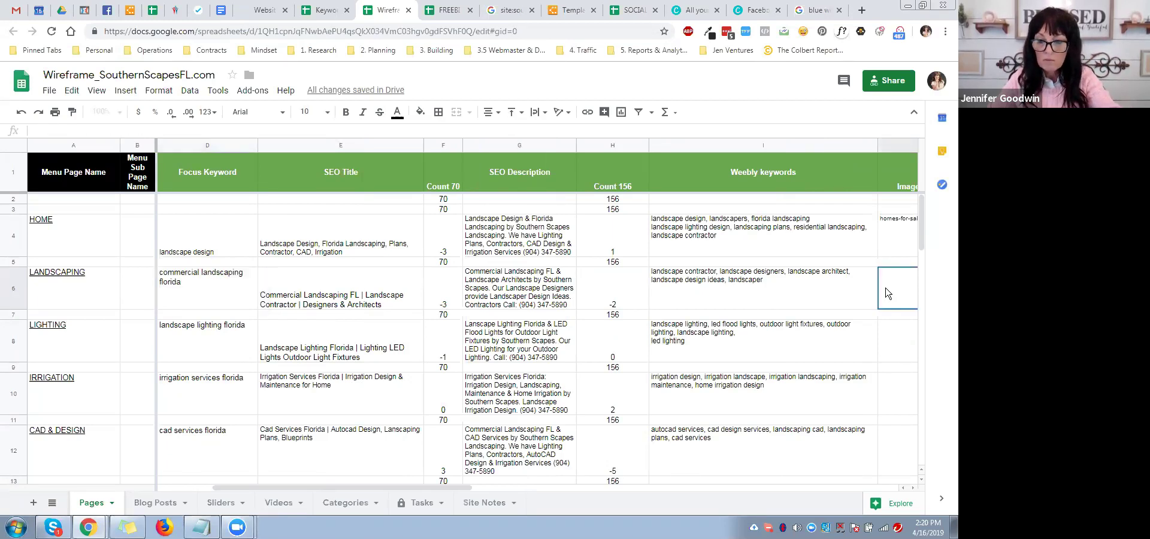
pyautogui.moveTo(433, 487); pyautogui.dragTo(512, 488)
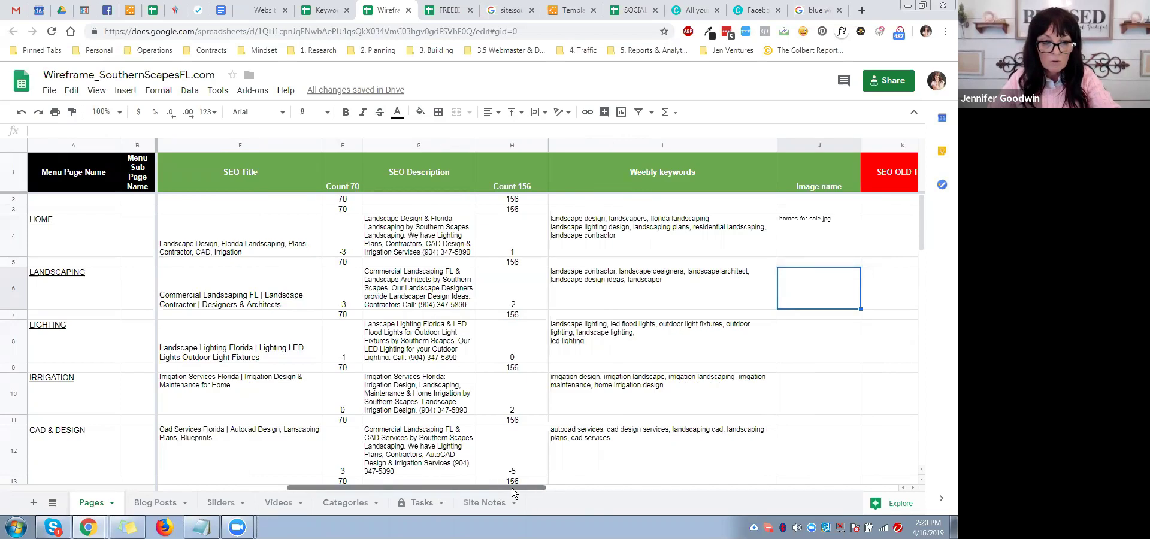
# Name the Landscaping image commerciallandscapingflorida.png by pasting the keyword, adding .png and removing spaces
pyautogui.doubleClick(786, 299)
pyautogui.write('commercial landscaping florida')
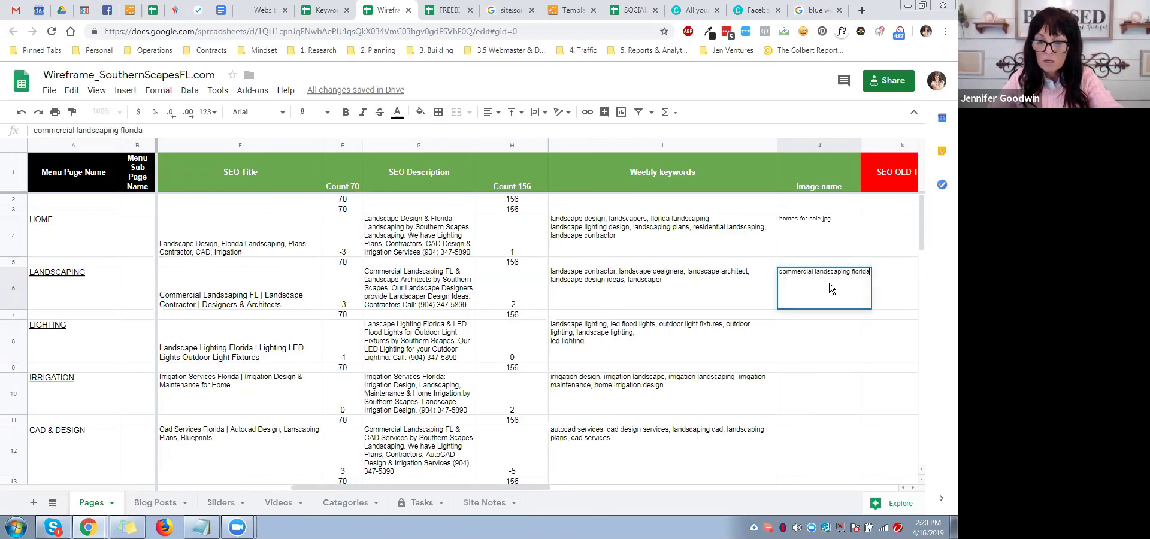
pyautogui.write('.png')
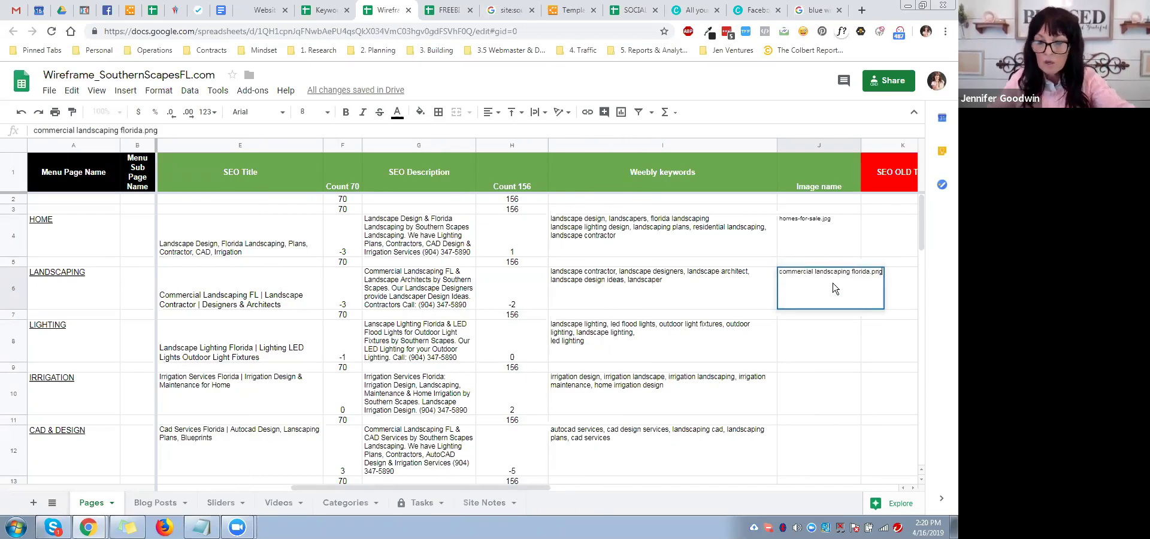
pyautogui.click(853, 273)
pyautogui.press('BackSpace')
pyautogui.click(814, 272)
pyautogui.press('BackSpace')
pyautogui.click(826, 319)
pyautogui.click(829, 293)
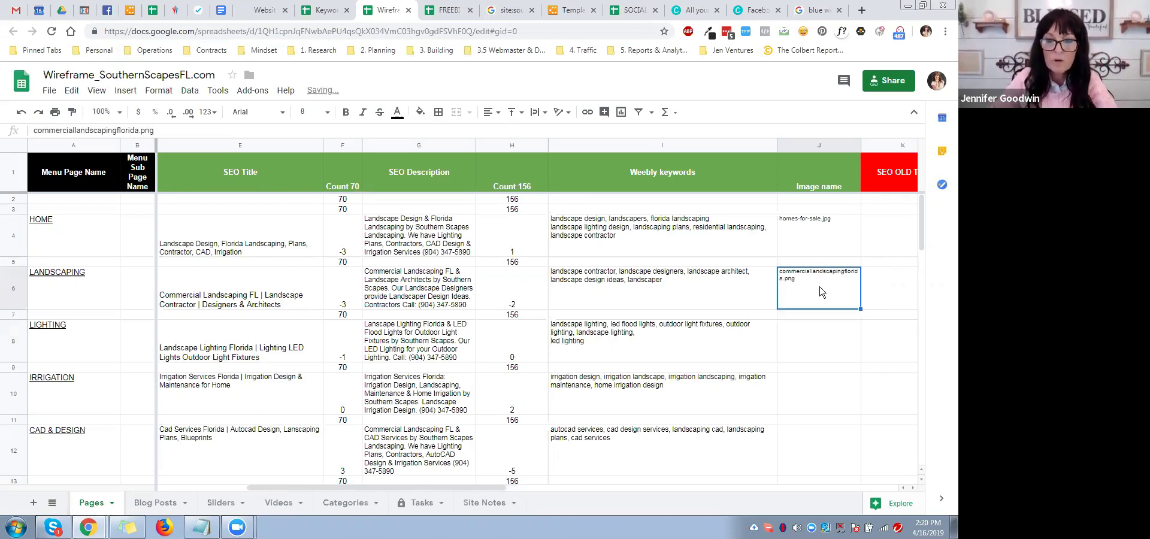
pyautogui.click(817, 12)
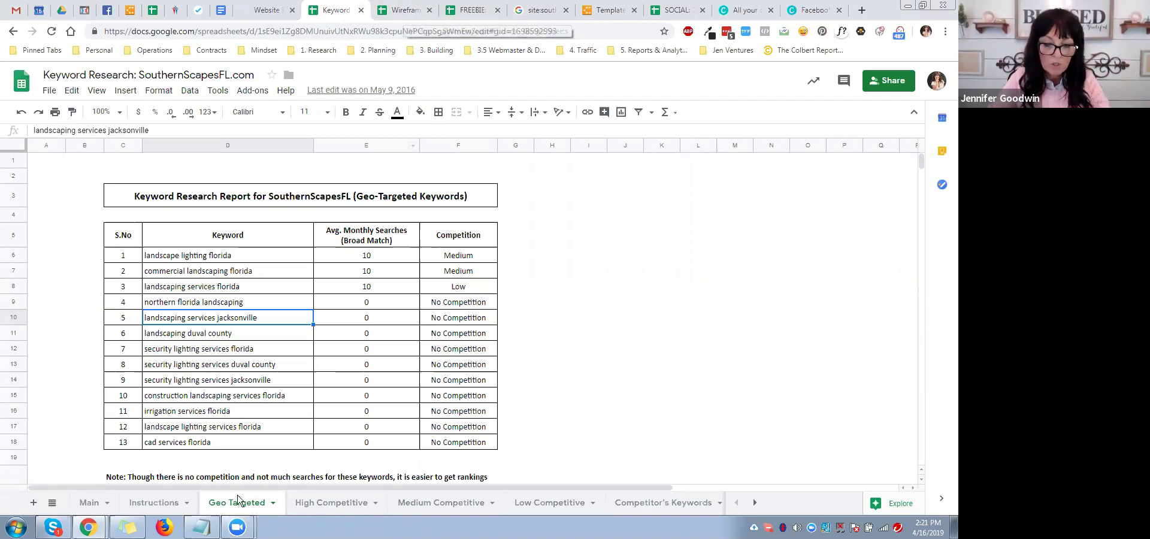
# In the Notepad outline, select the audience ponds, seo wireframe and funnel planning lines in turn
pyautogui.hotkey('alt', 'Tab')
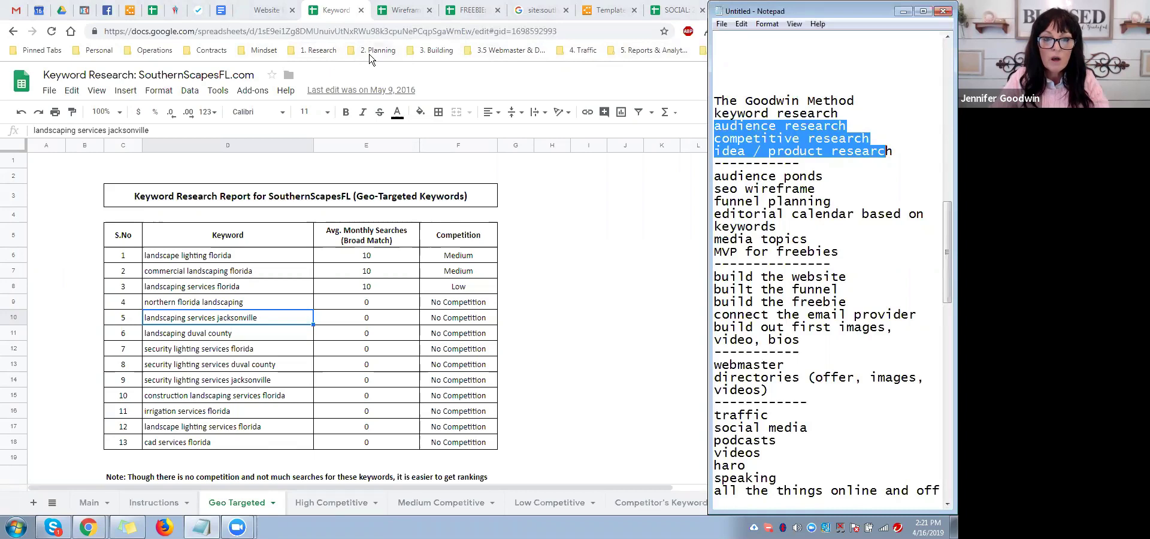
pyautogui.click(714, 176)
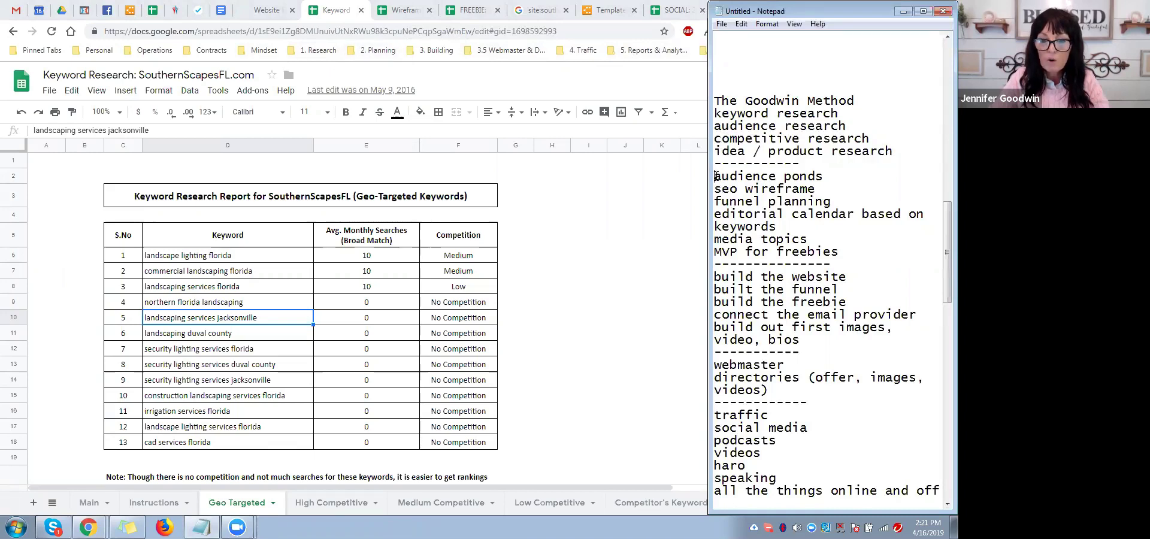
pyautogui.moveTo(717, 176); pyautogui.dragTo(825, 176)
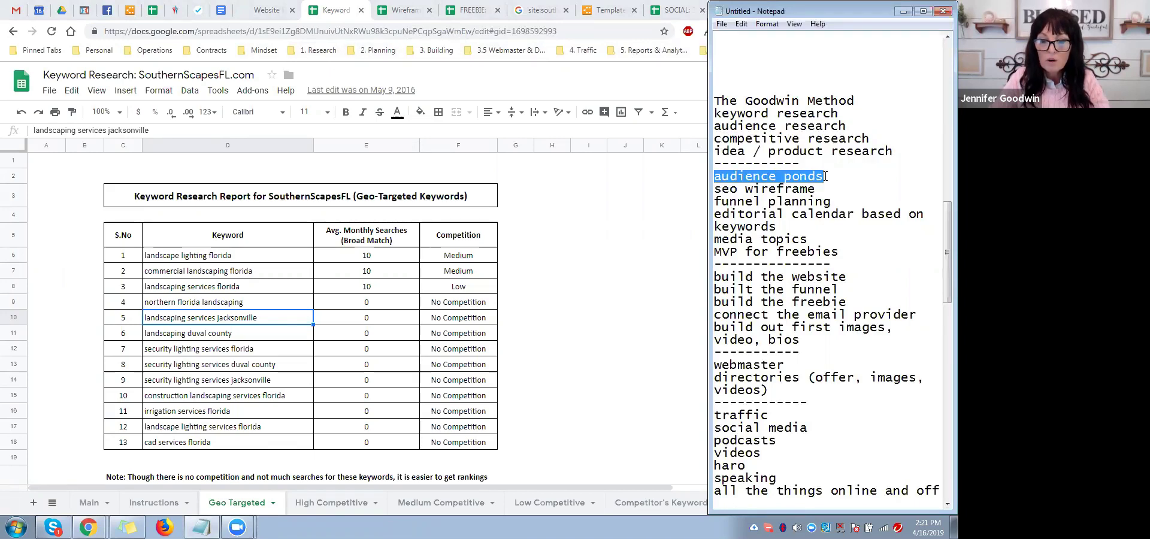
pyautogui.click(824, 176)
pyautogui.moveTo(819, 176); pyautogui.dragTo(718, 177)
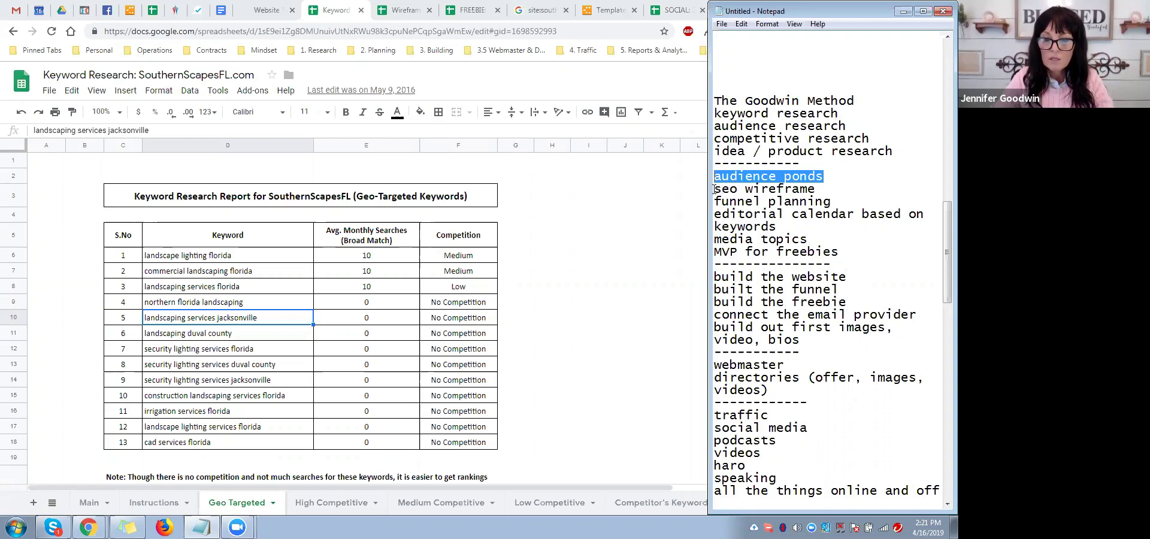
pyautogui.moveTo(714, 189); pyautogui.dragTo(816, 189)
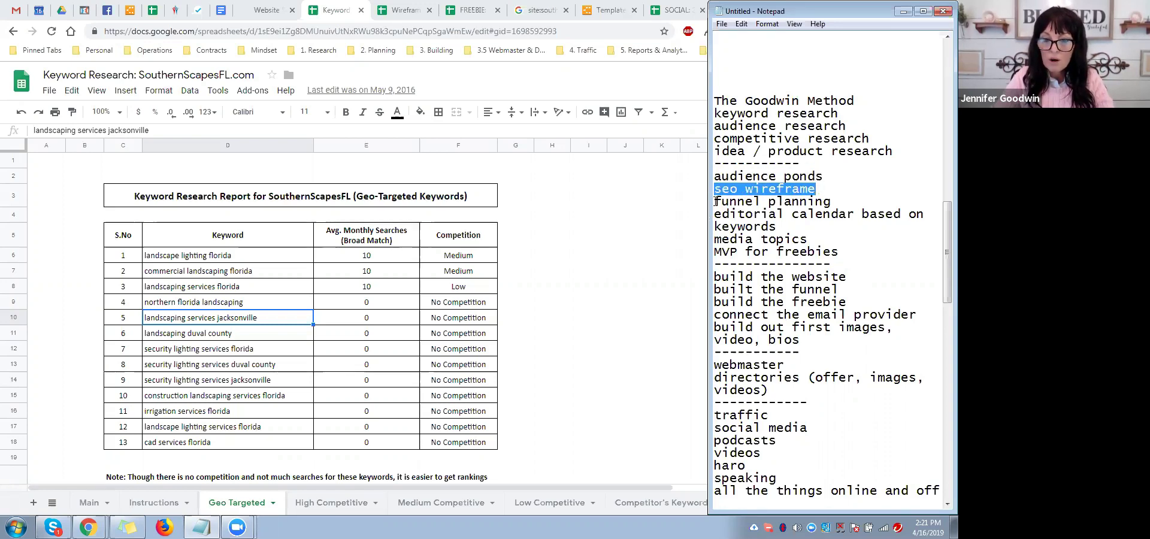
pyautogui.moveTo(715, 202); pyautogui.dragTo(836, 201)
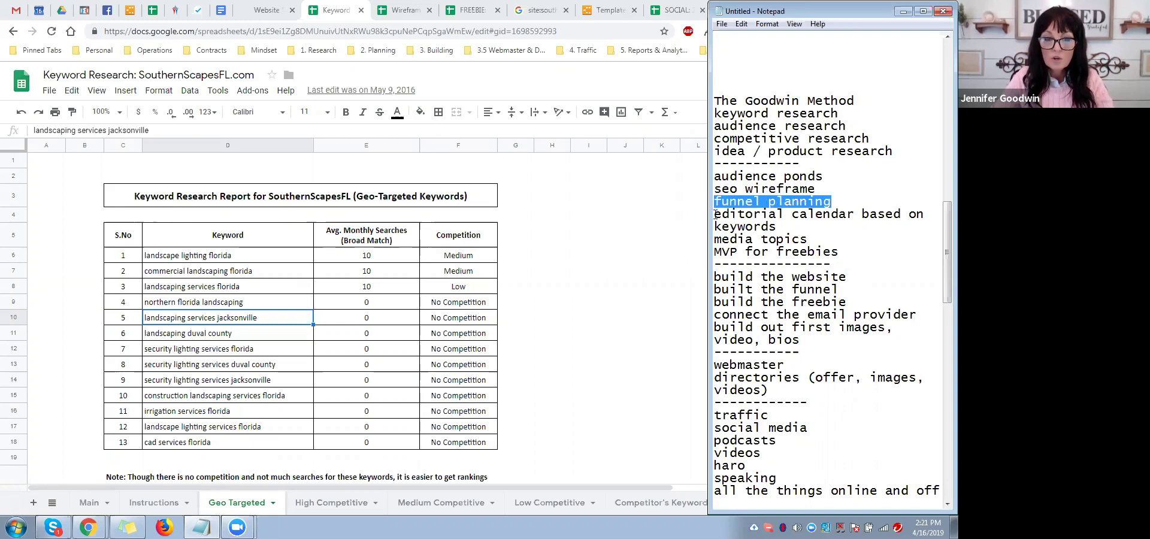
# Select Lucidchart's Landing Page 1 shape, then highlight the editorial calendar item in Notepad
pyautogui.click(610, 10)
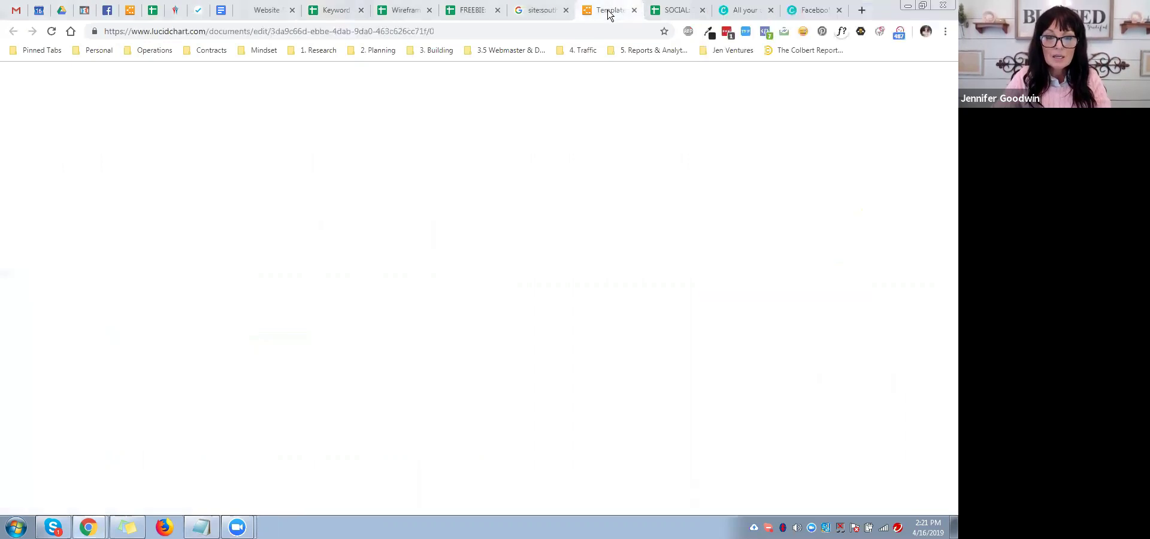
pyautogui.click(466, 327)
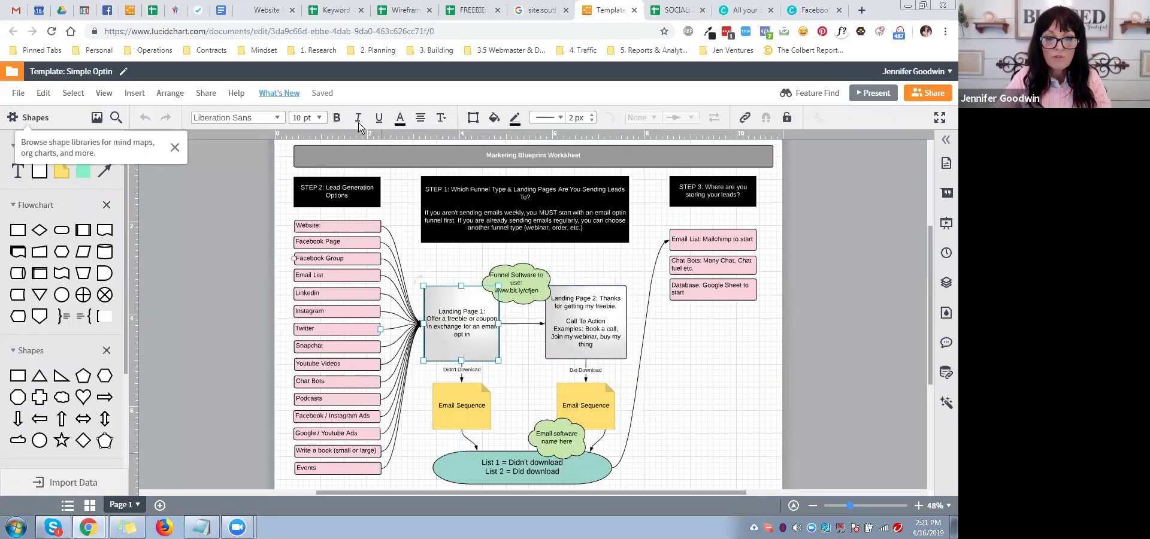
pyautogui.click(201, 527)
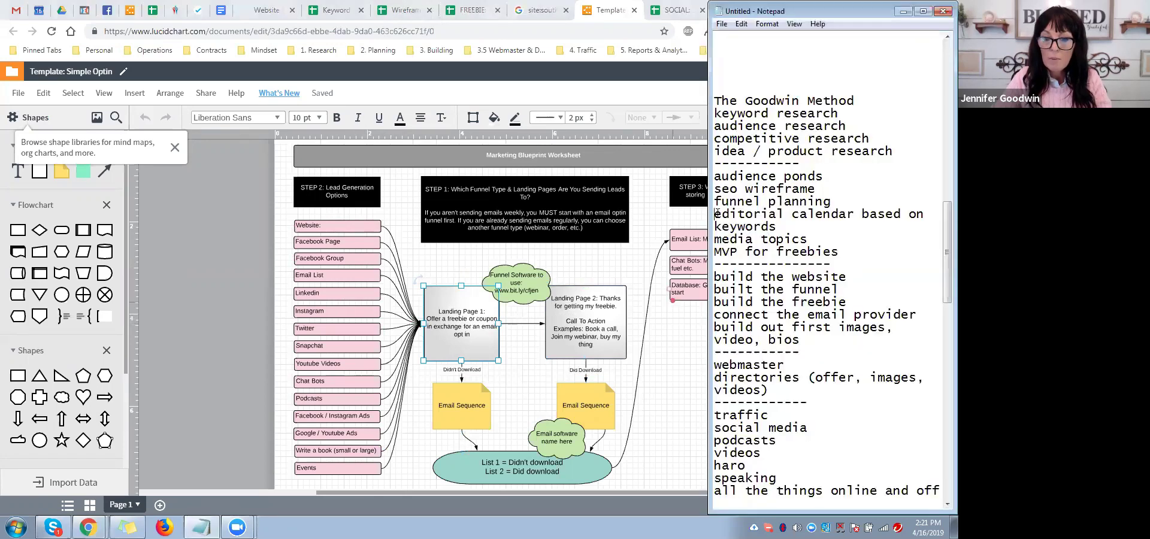
pyautogui.moveTo(714, 214); pyautogui.dragTo(855, 254)
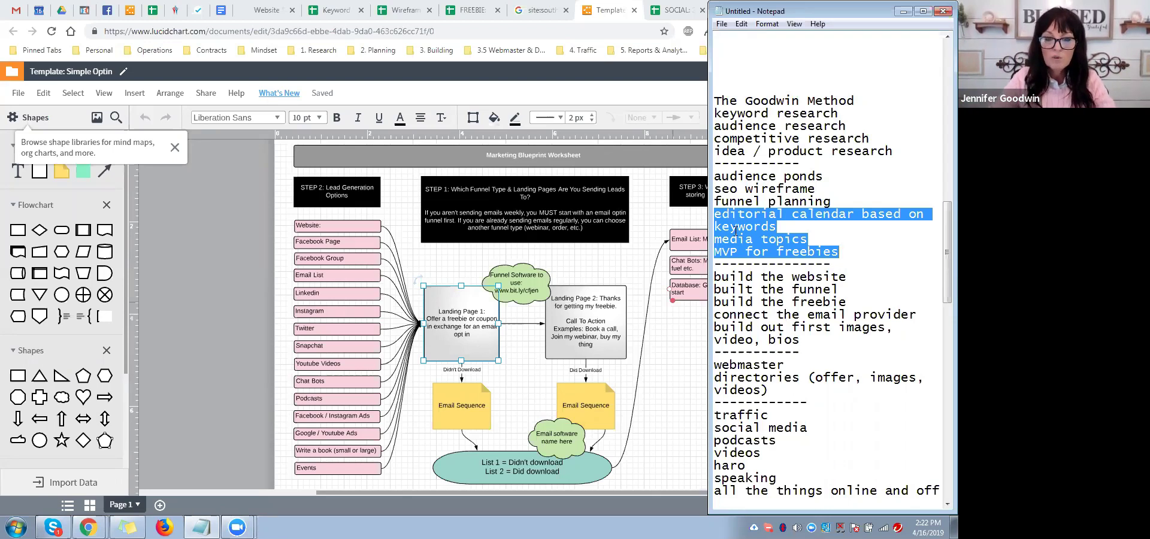
# Highlight just 'editorial calendar based on keywords', then return to the Wireframe spreadsheet
pyautogui.click(726, 214)
pyautogui.moveTo(715, 214); pyautogui.dragTo(856, 215)
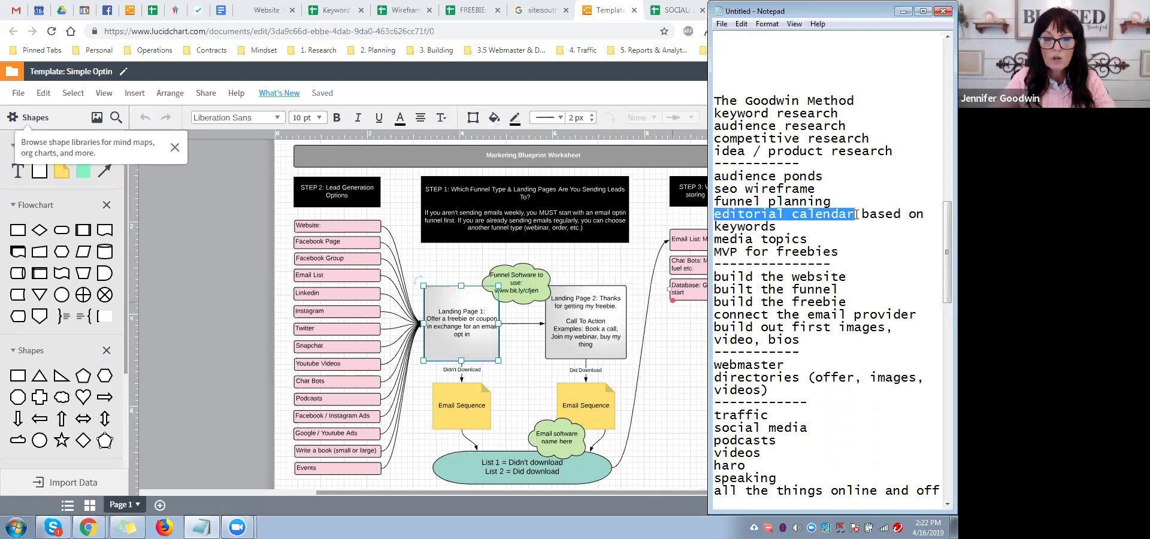
pyautogui.click(717, 215)
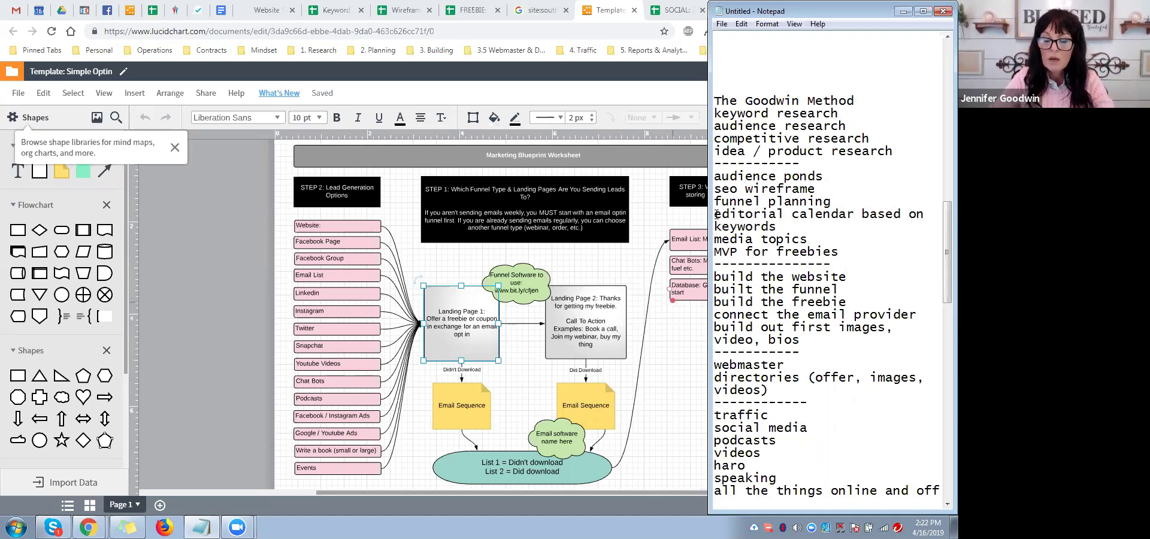
pyautogui.moveTo(777, 227); pyautogui.dragTo(716, 214)
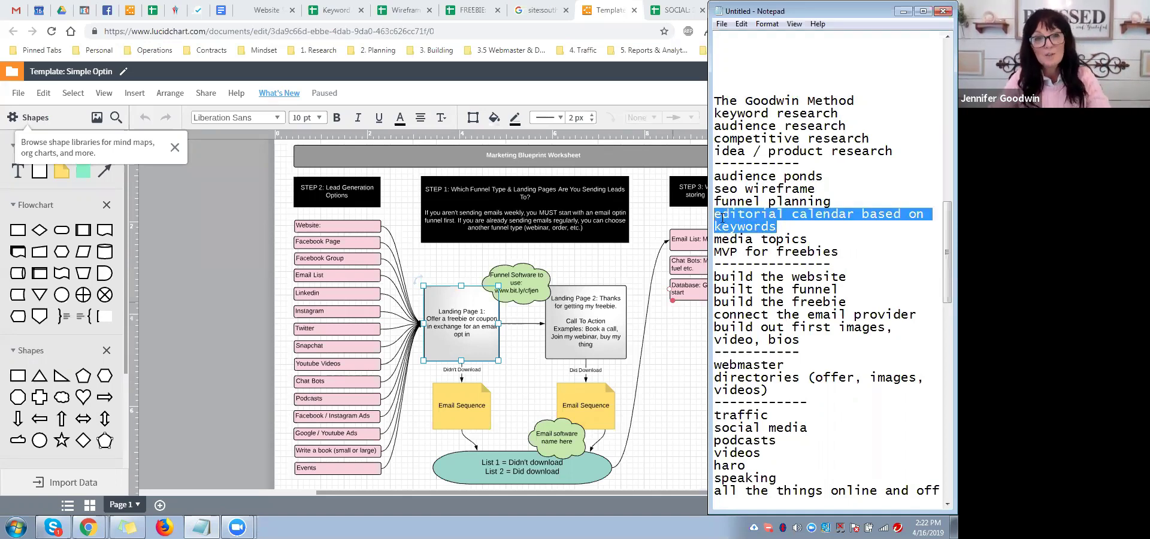
pyautogui.click(674, 11)
pyautogui.click(398, 10)
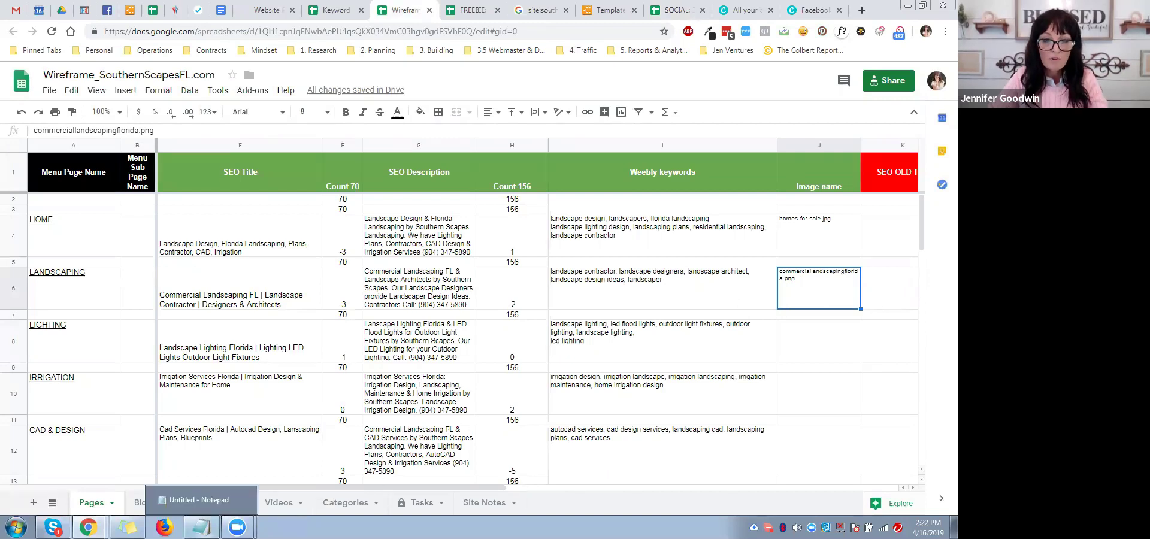
# In Notepad, highlight the editorial calendar, media topics and MVP for freebies items
pyautogui.click(201, 527)
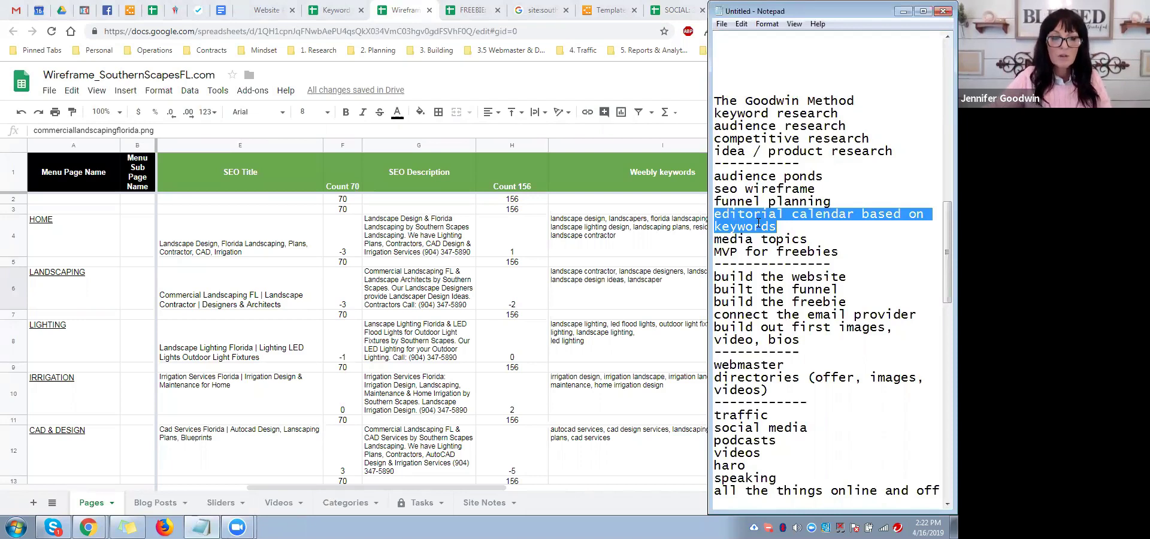
pyautogui.press('Down')
pyautogui.press('End')
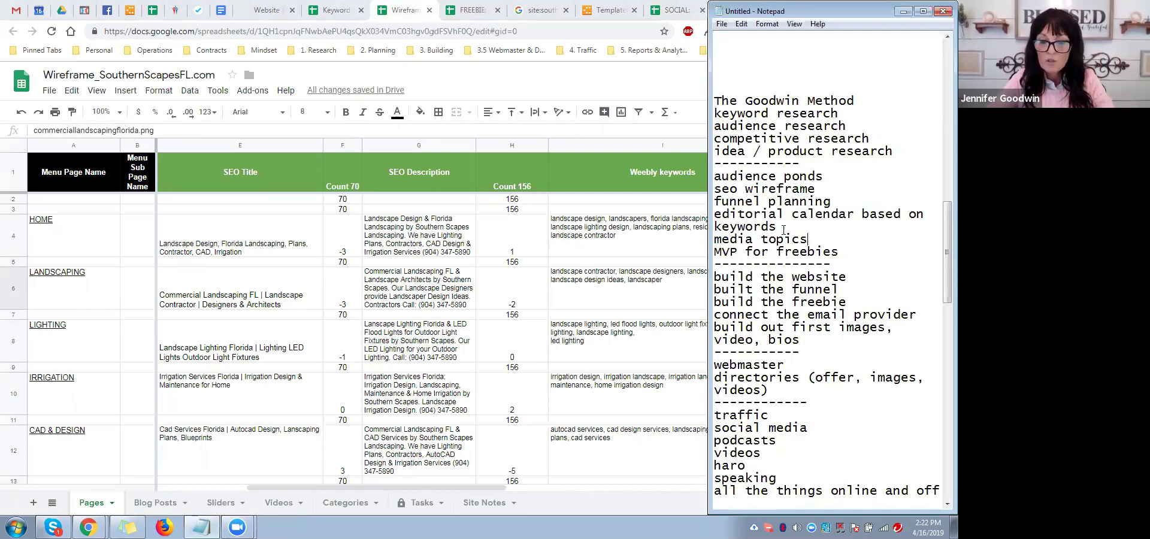
pyautogui.moveTo(714, 214); pyautogui.dragTo(862, 214)
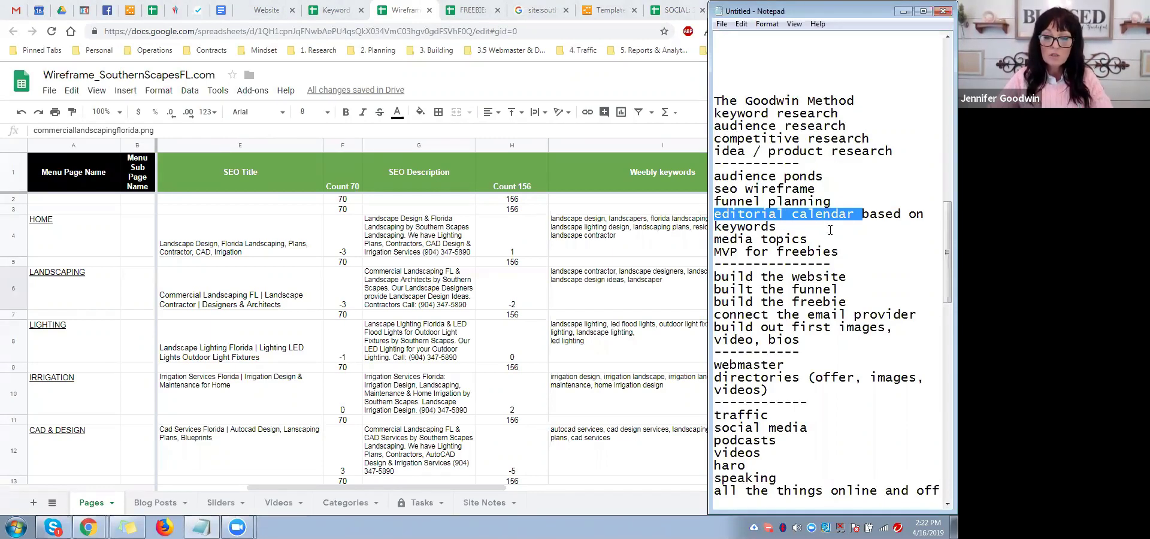
pyautogui.moveTo(717, 240); pyautogui.dragTo(811, 238)
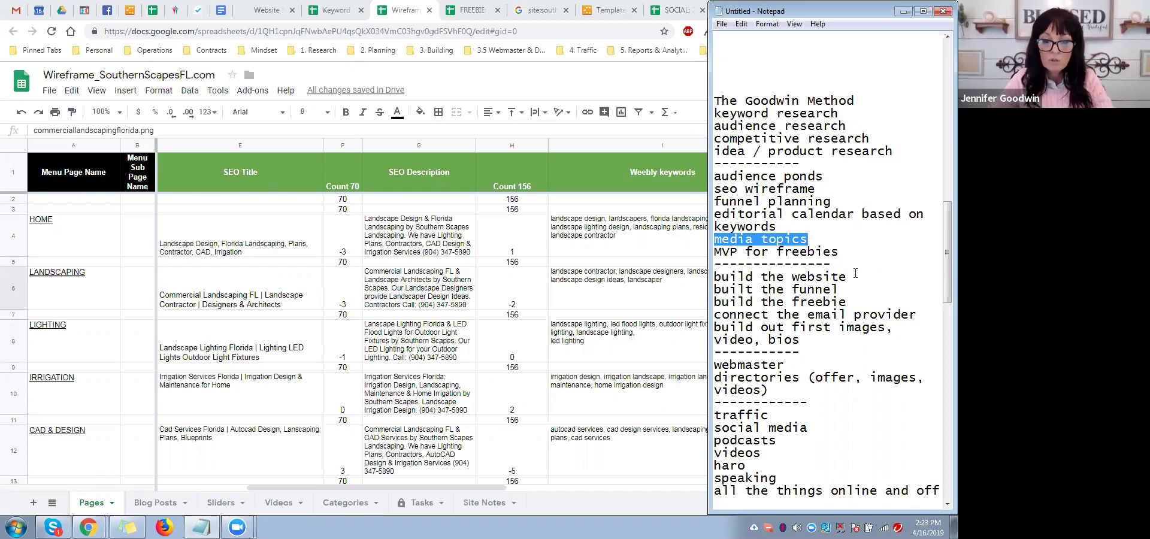
pyautogui.moveTo(837, 252); pyautogui.dragTo(717, 253)
# Highlight the phase one research items and the audience ponds-to-MVP block, then scroll down
pyautogui.click(840, 253)
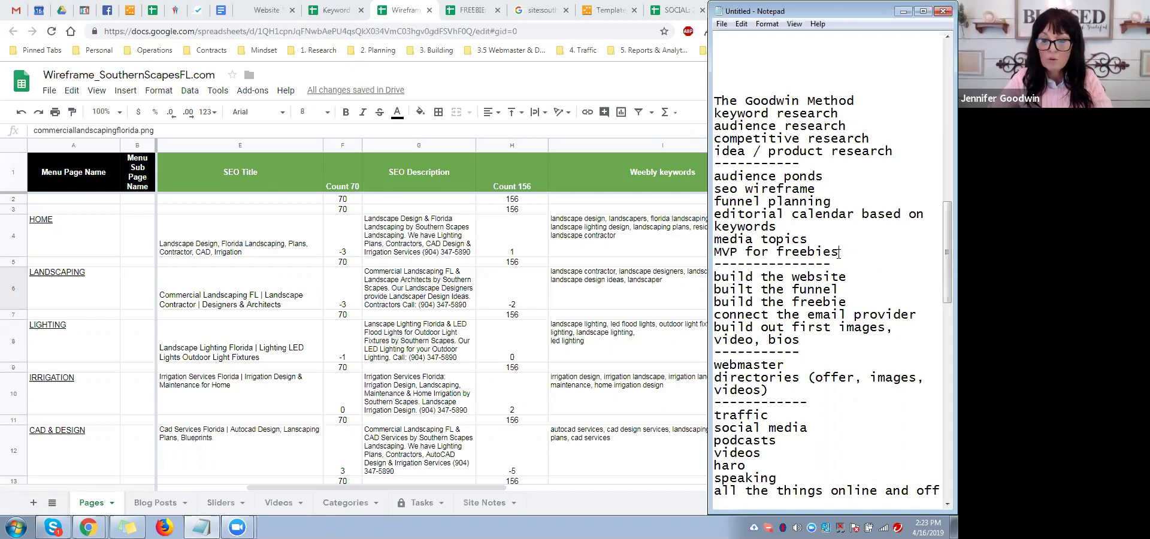
pyautogui.moveTo(839, 252); pyautogui.dragTo(717, 251)
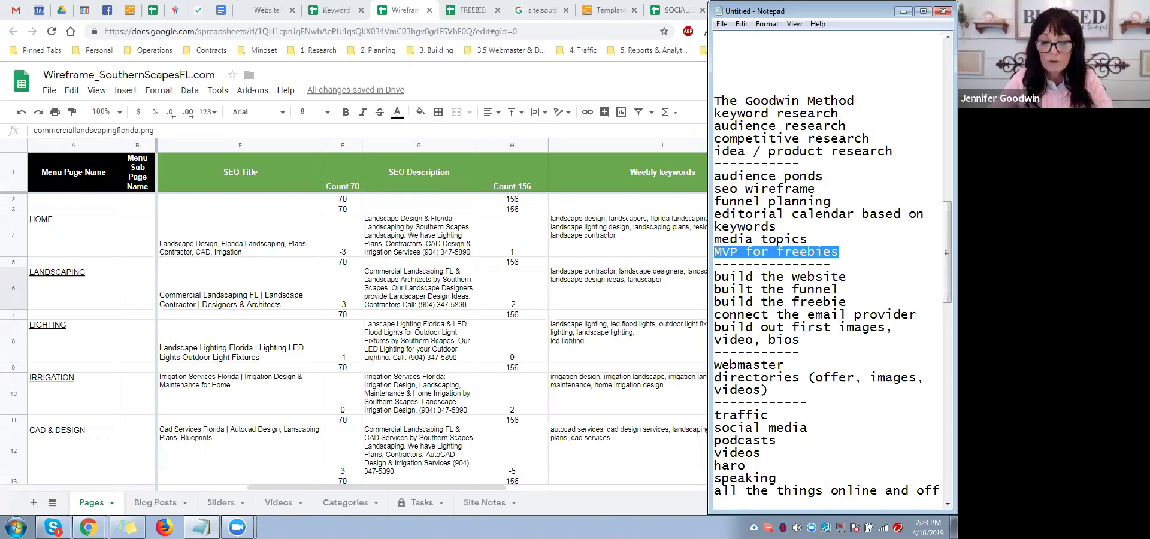
pyautogui.moveTo(716, 177); pyautogui.dragTo(792, 203)
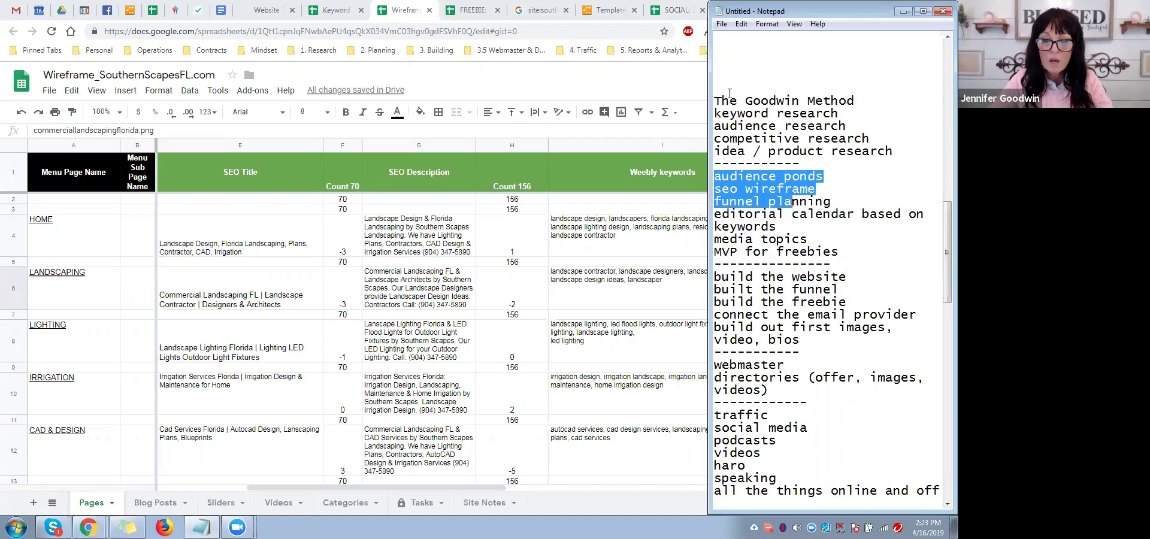
pyautogui.moveTo(715, 113); pyautogui.dragTo(883, 150)
pyautogui.moveTo(716, 177); pyautogui.dragTo(850, 248)
pyautogui.click(716, 276)
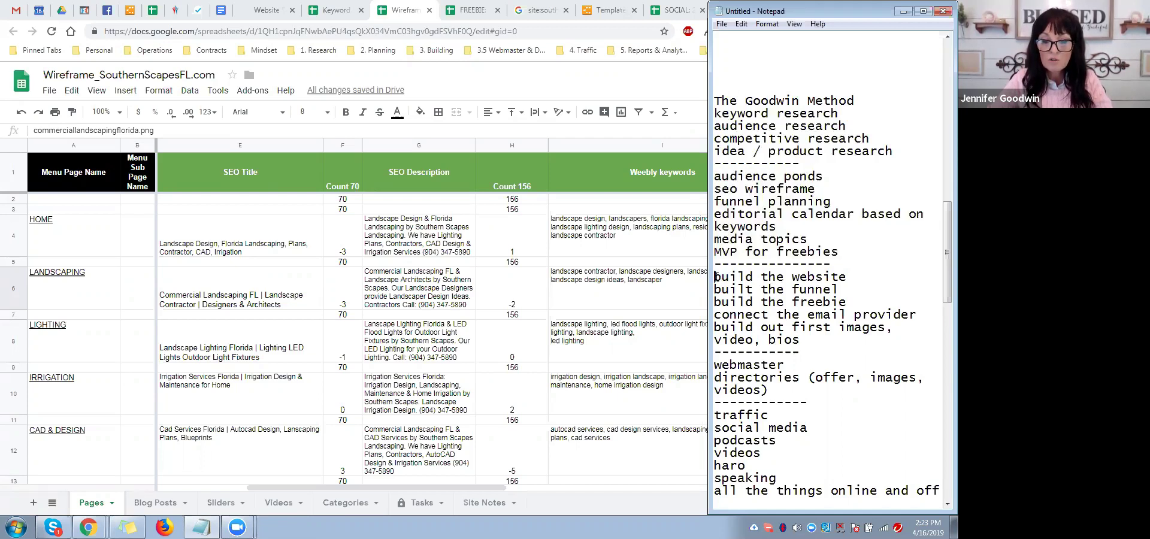
pyautogui.scroll(-1, 717, 276)
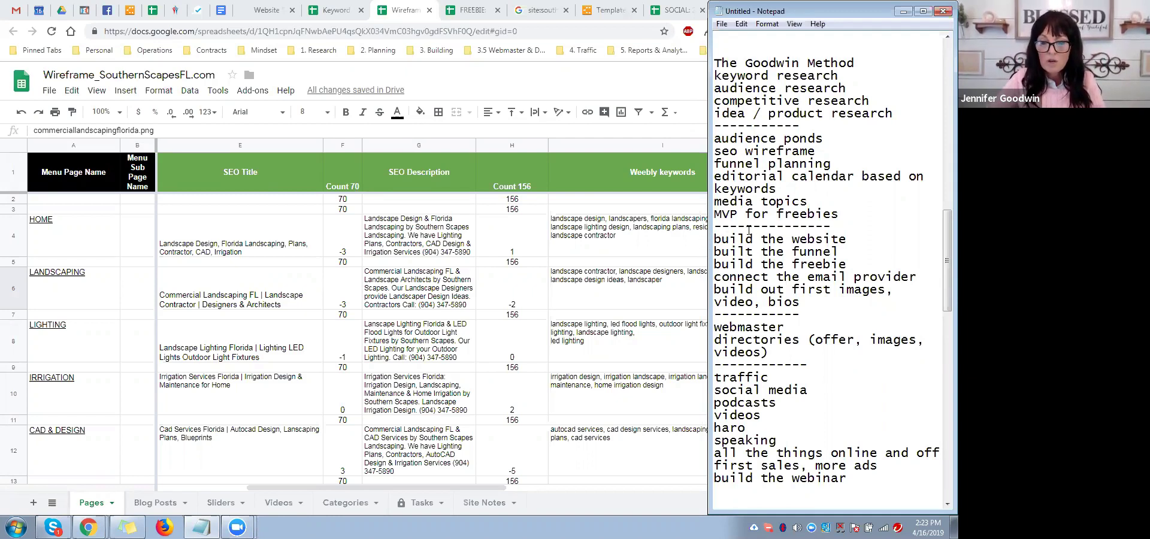
# Replace the dashes above 'build the website' with PHASE #3 BUILDING and highlight that item
pyautogui.moveTo(748, 230); pyautogui.dragTo(792, 230)
pyautogui.write('PHAS')
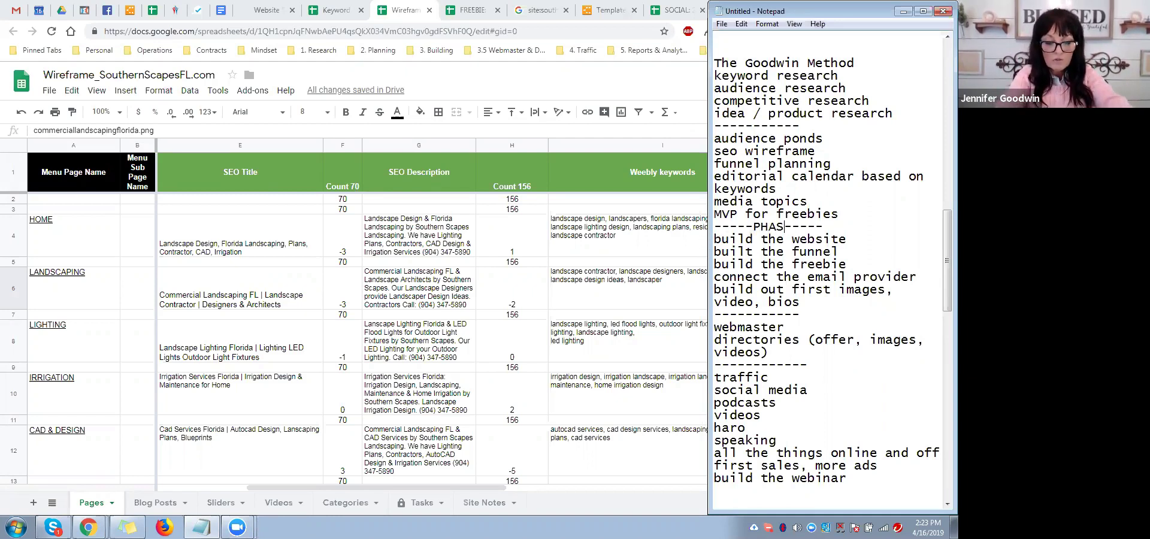
pyautogui.write('E #')
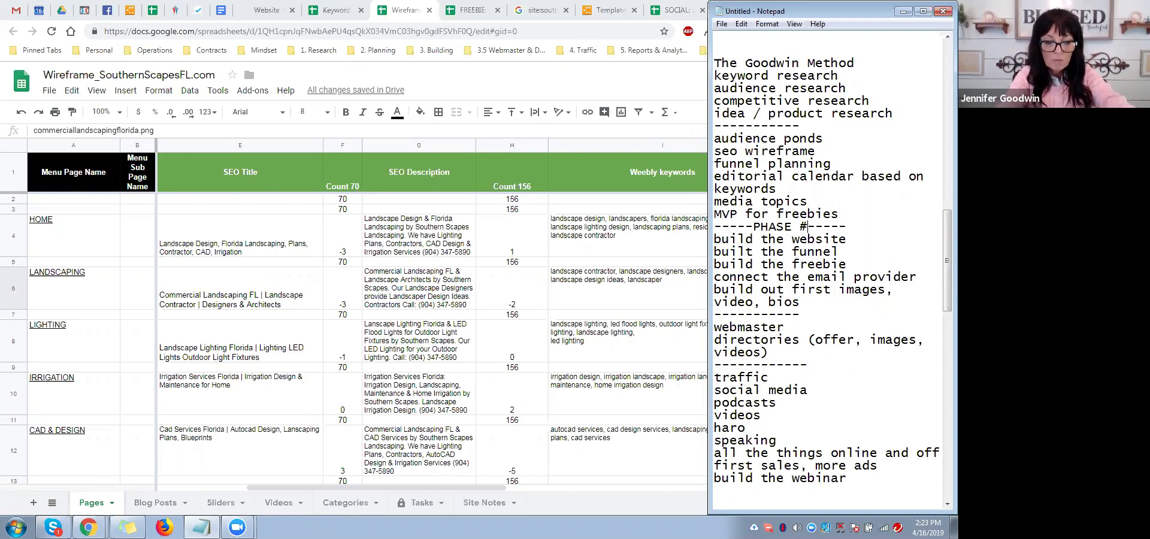
pyautogui.write('3 ')
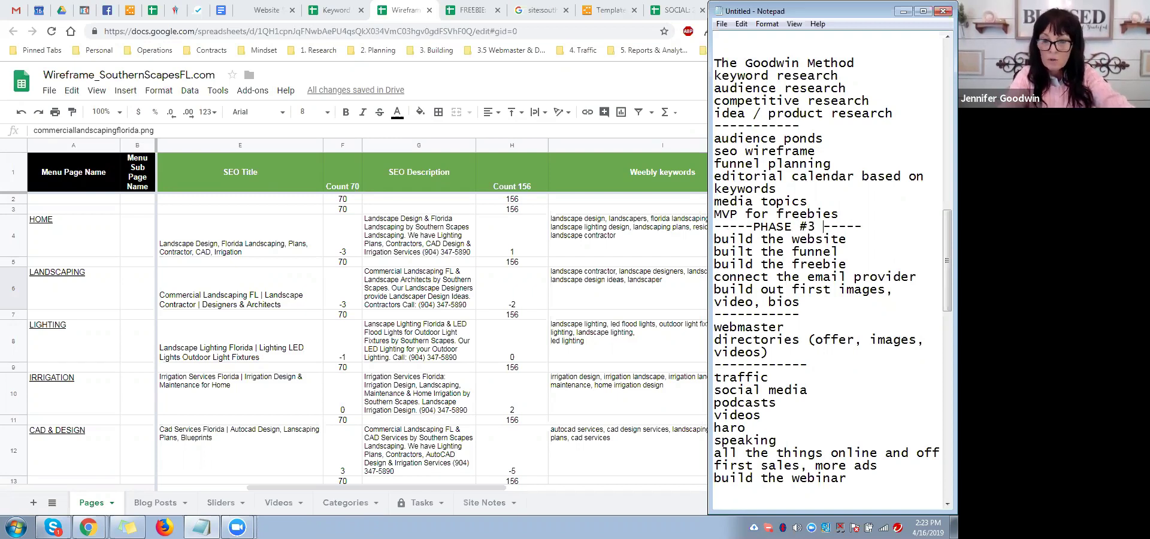
pyautogui.write('BUILDING')
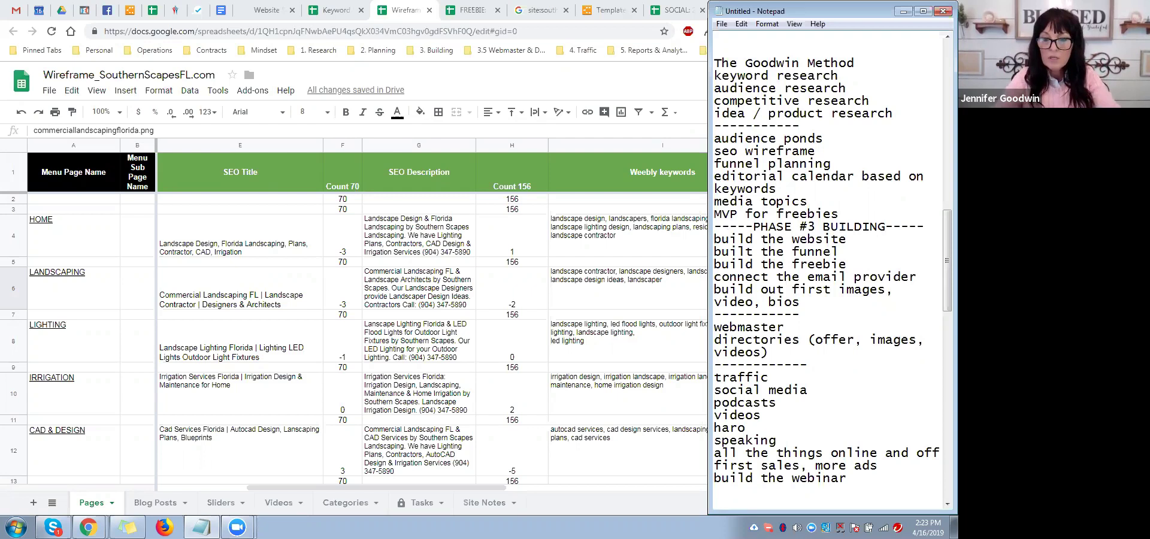
pyautogui.moveTo(714, 240); pyautogui.dragTo(851, 241)
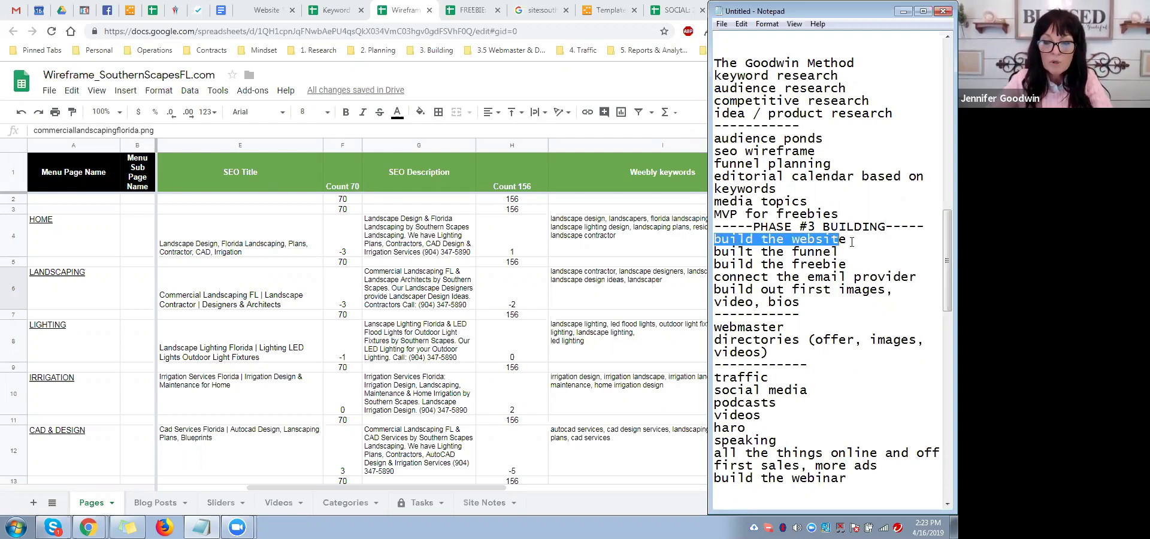
pyautogui.click(382, 293)
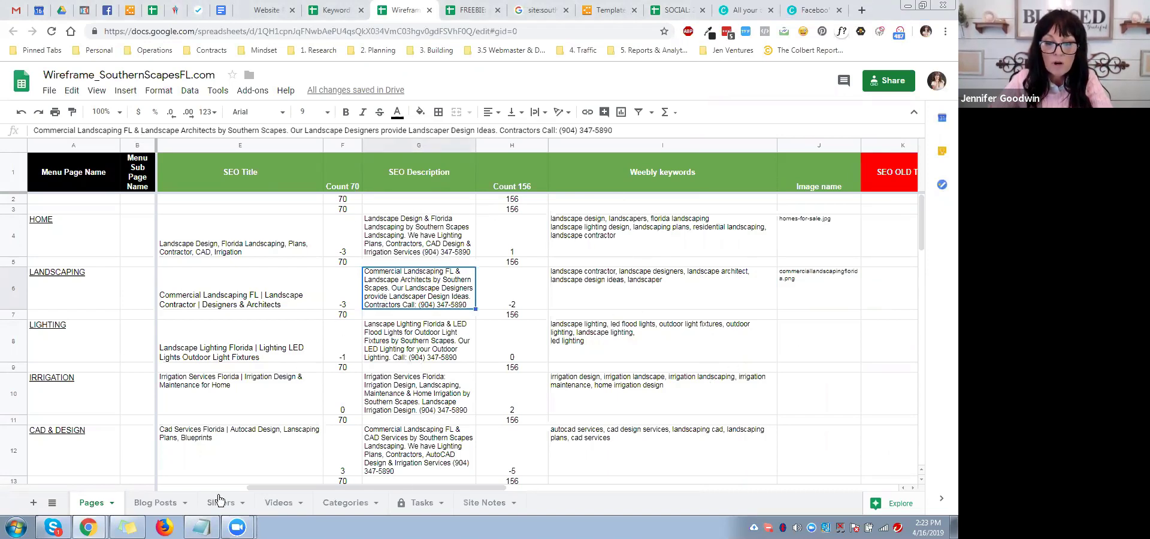
# In Notepad, highlight the connect the email provider and build out first images items in the Phase 3 list
pyautogui.hotkey('alt', 'Tab')
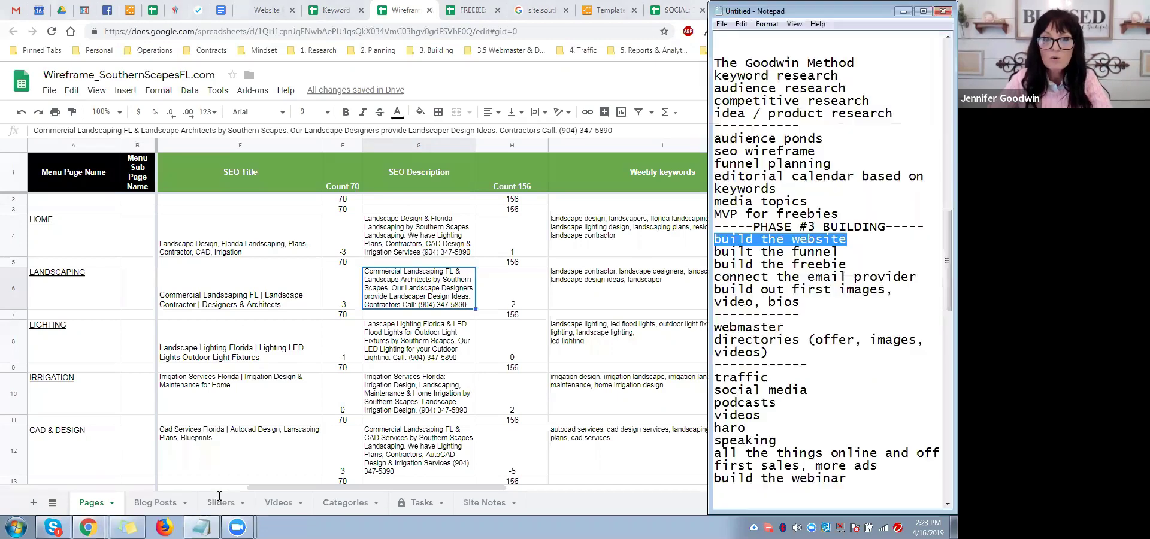
pyautogui.click(715, 251)
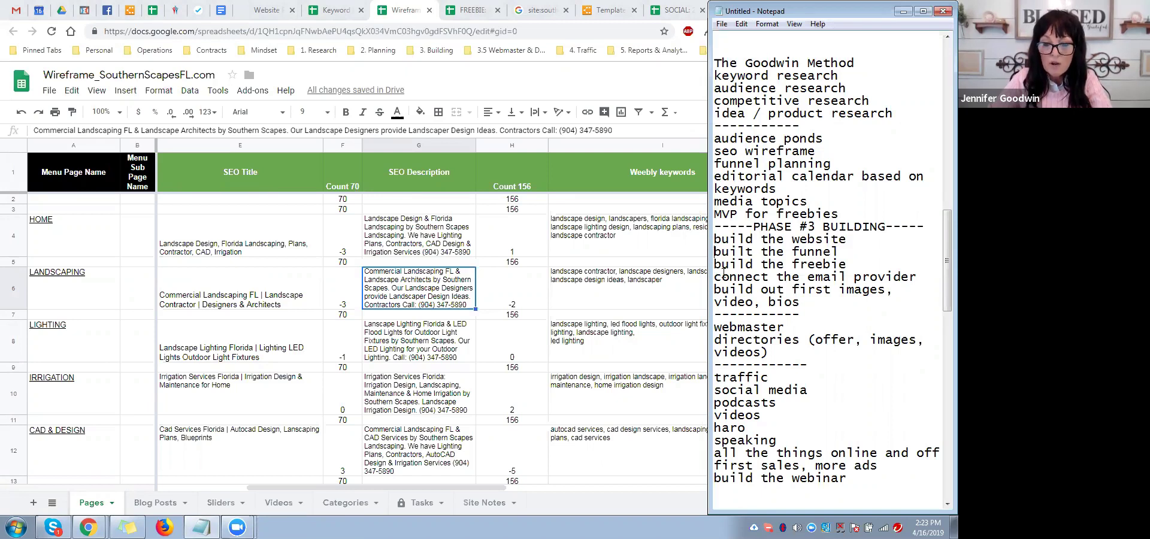
pyautogui.moveTo(715, 277); pyautogui.dragTo(920, 277)
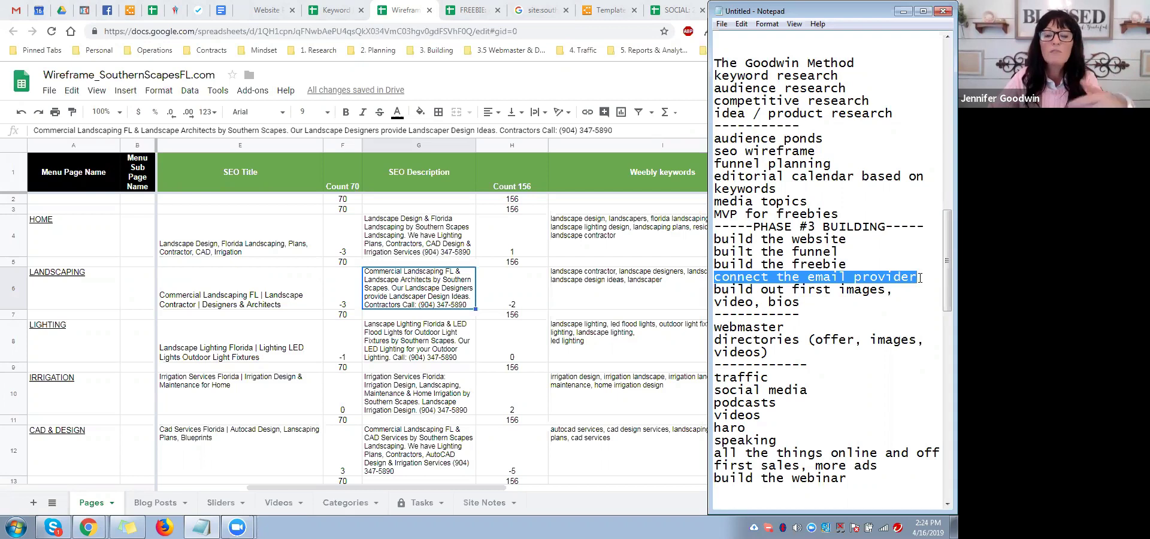
pyautogui.click(726, 280)
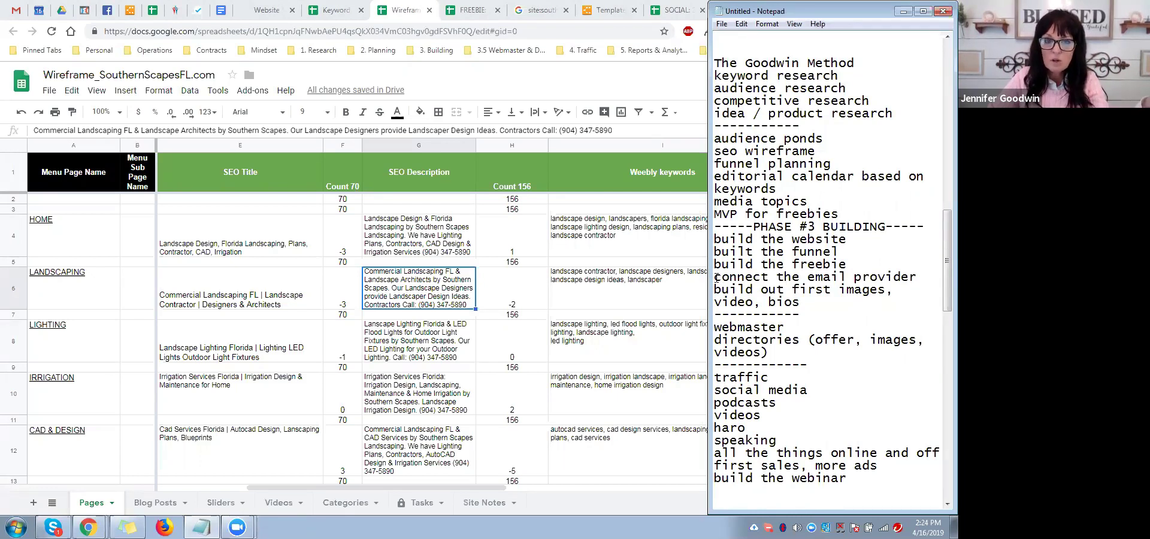
pyautogui.moveTo(716, 277); pyautogui.dragTo(905, 286)
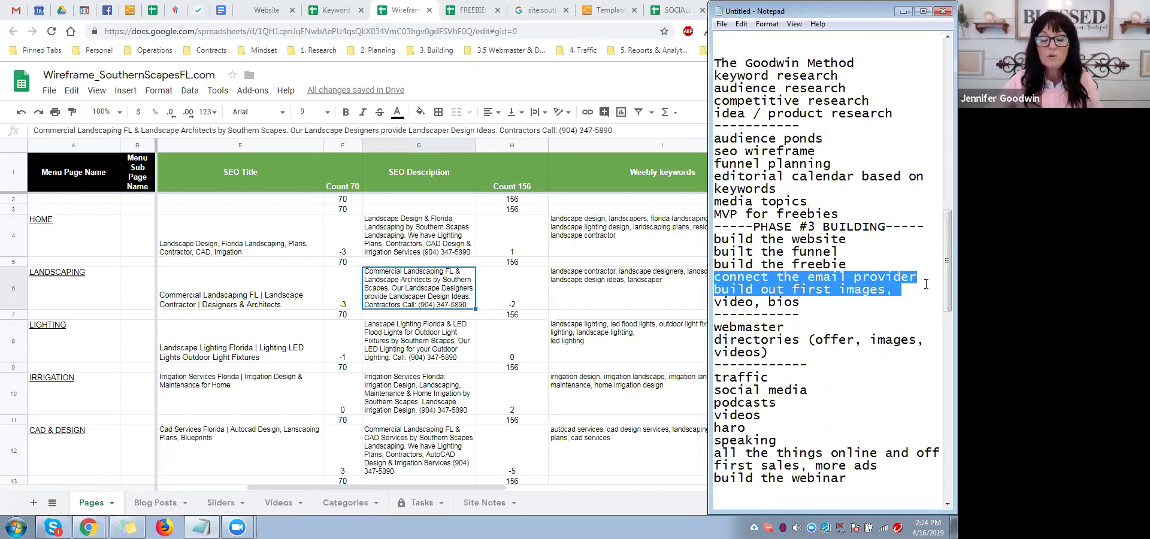
pyautogui.click(852, 299)
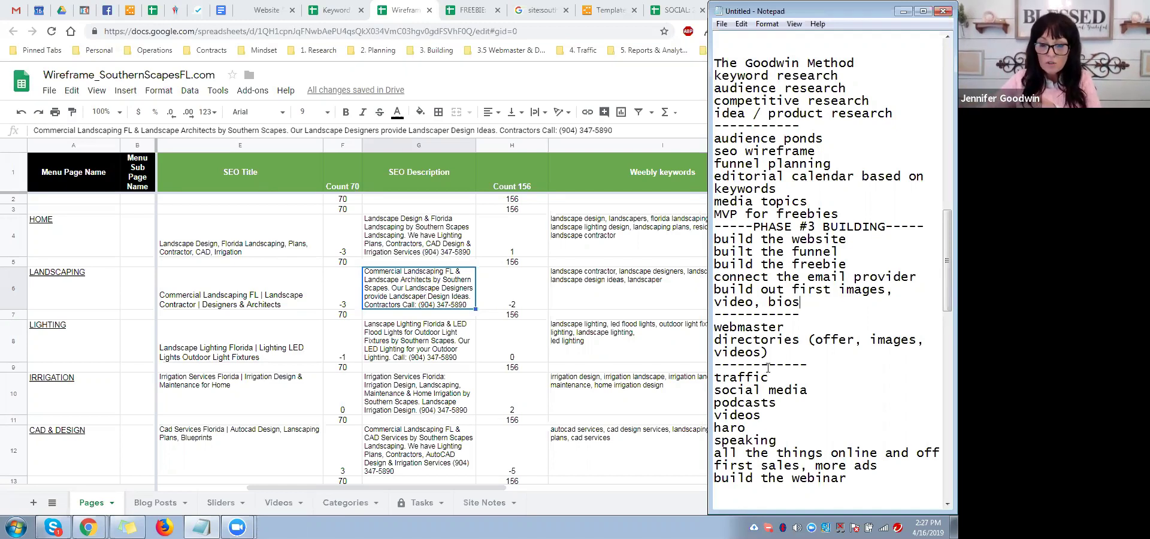
# Replace the dashes above traffic with 'PHASE 4: Traffic/Marketing' and point out the directories item
pyautogui.moveTo(738, 365); pyautogui.dragTo(784, 365)
pyautogui.write('PHASE 4: Traffic/Marketing')
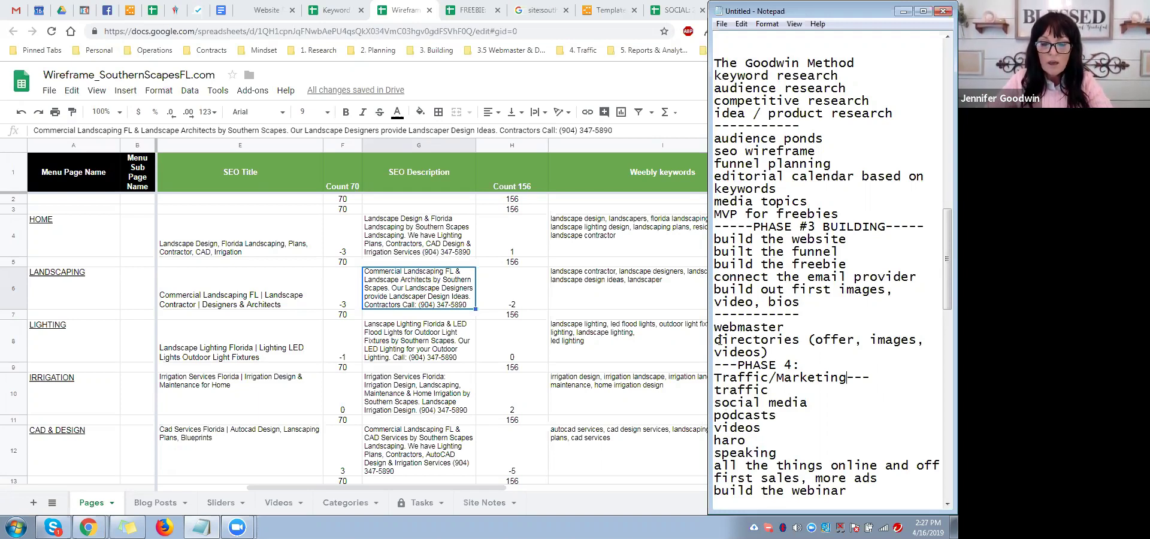
pyautogui.moveTo(717, 339); pyautogui.dragTo(762, 352)
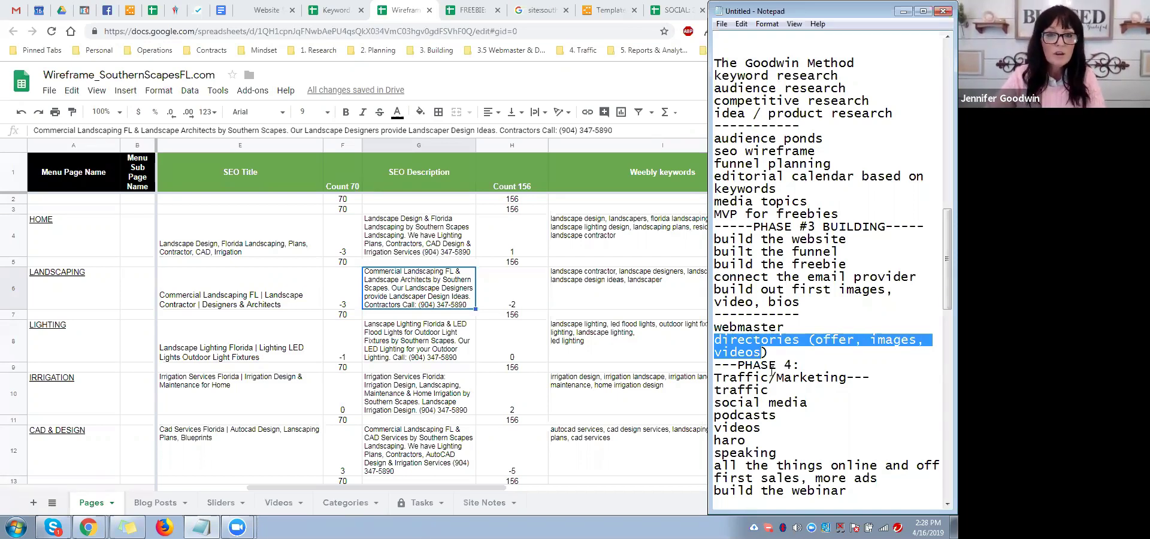
# Review the first three phases and the Traffic/Marketing items, then widen Notepad so lines stop wrapping
pyautogui.moveTo(805, 312); pyautogui.dragTo(717, 58)
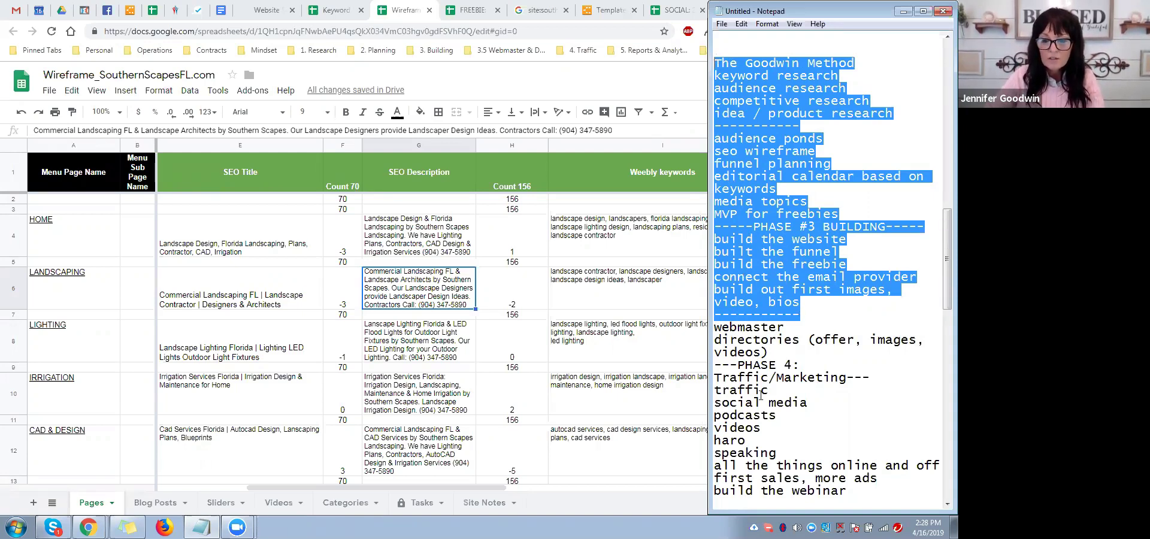
pyautogui.click(716, 377)
pyautogui.moveTo(716, 377); pyautogui.dragTo(774, 429)
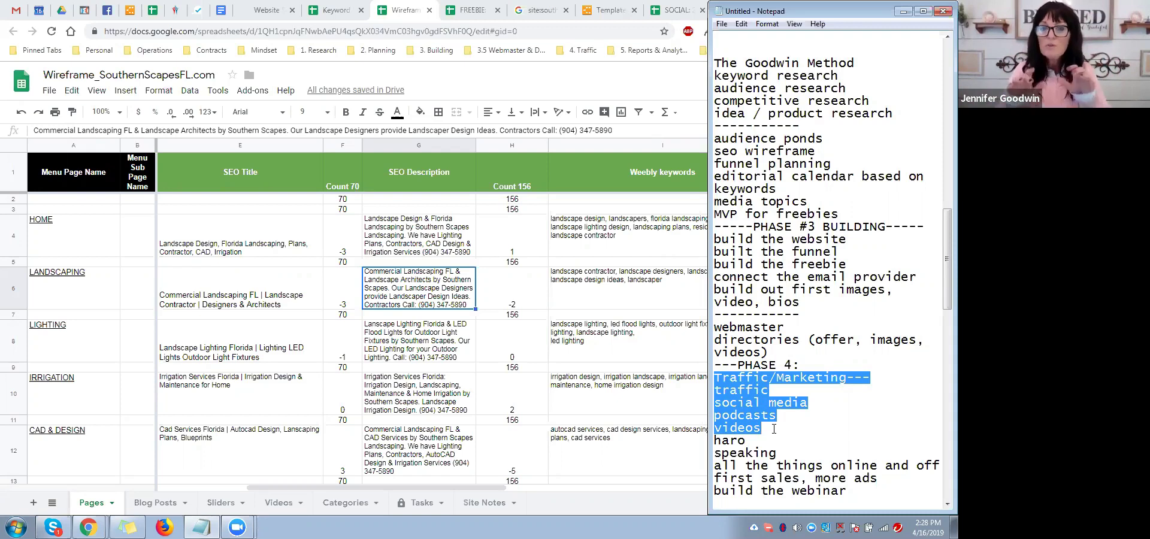
pyautogui.click(803, 365)
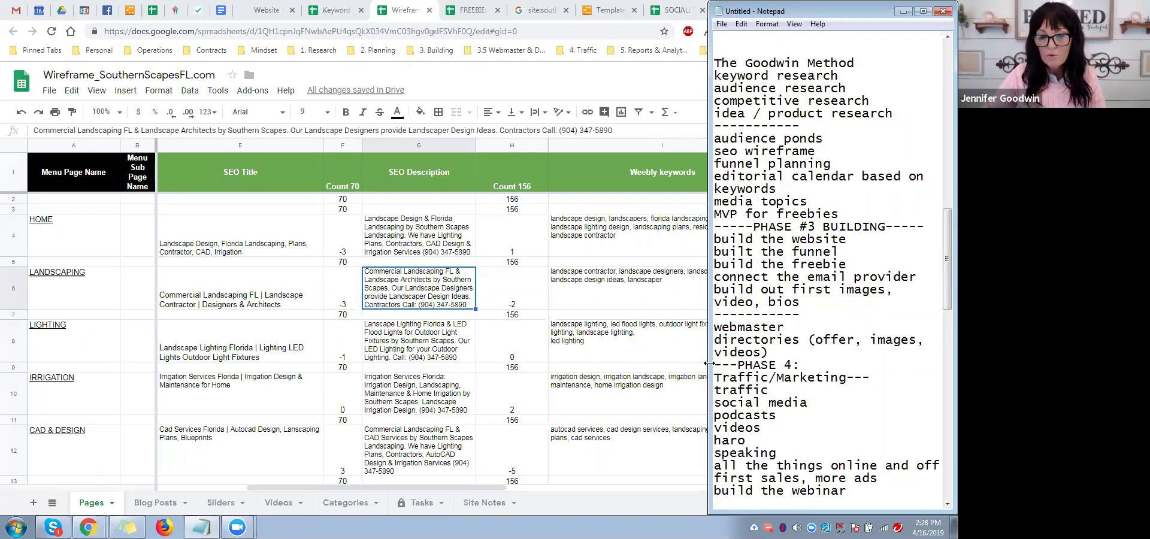
pyautogui.moveTo(709, 363); pyautogui.dragTo(674, 363)
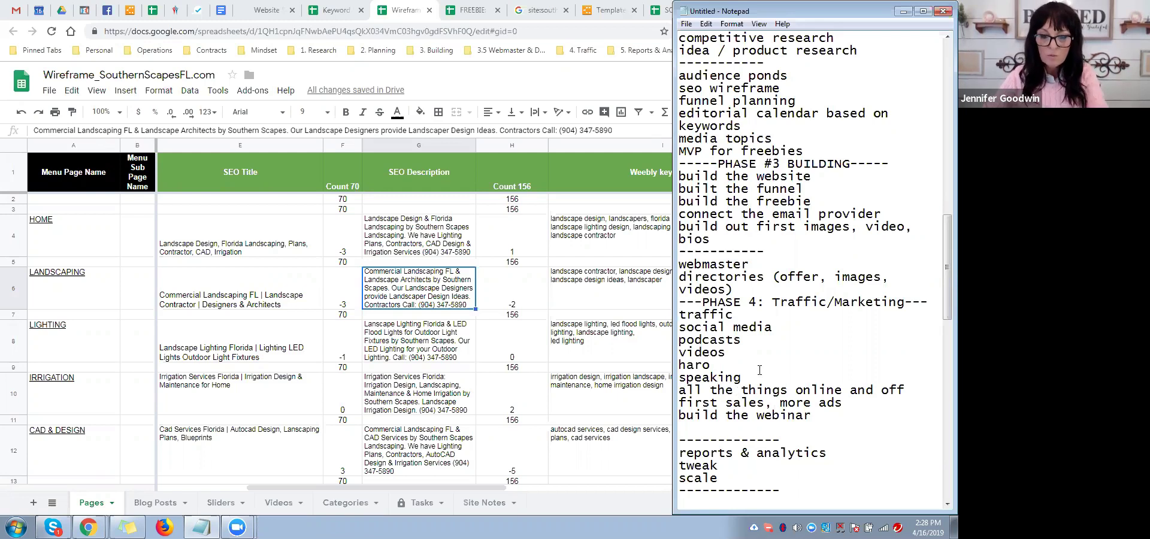
# In the wireframe sheet, show the LANDSCAPING page's SEO title and SEO description
pyautogui.click(411, 293)
pyautogui.click(578, 291)
pyautogui.click(421, 292)
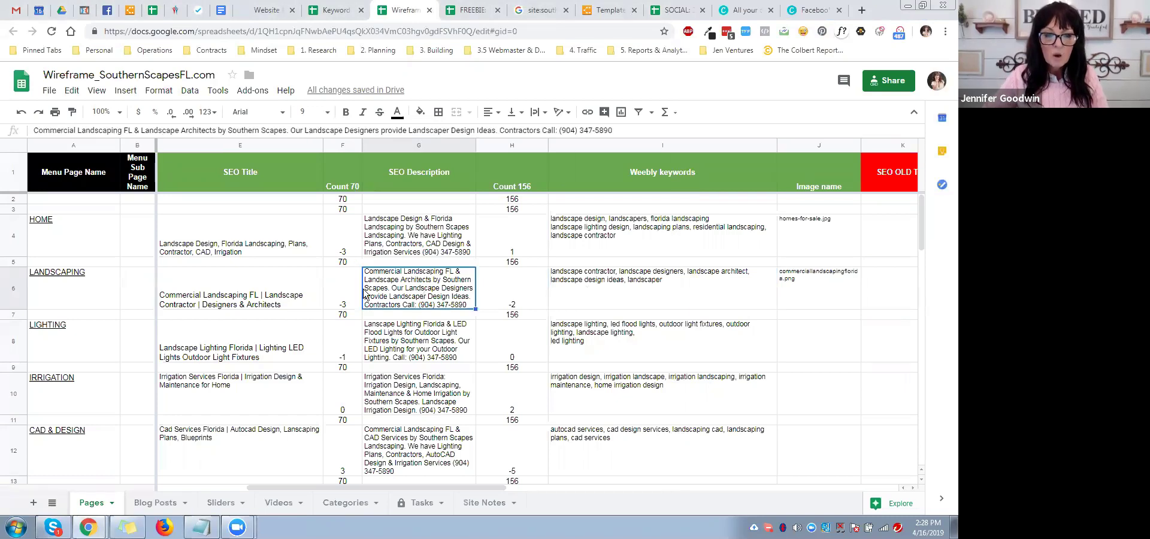
pyautogui.click(243, 291)
pyautogui.click(418, 301)
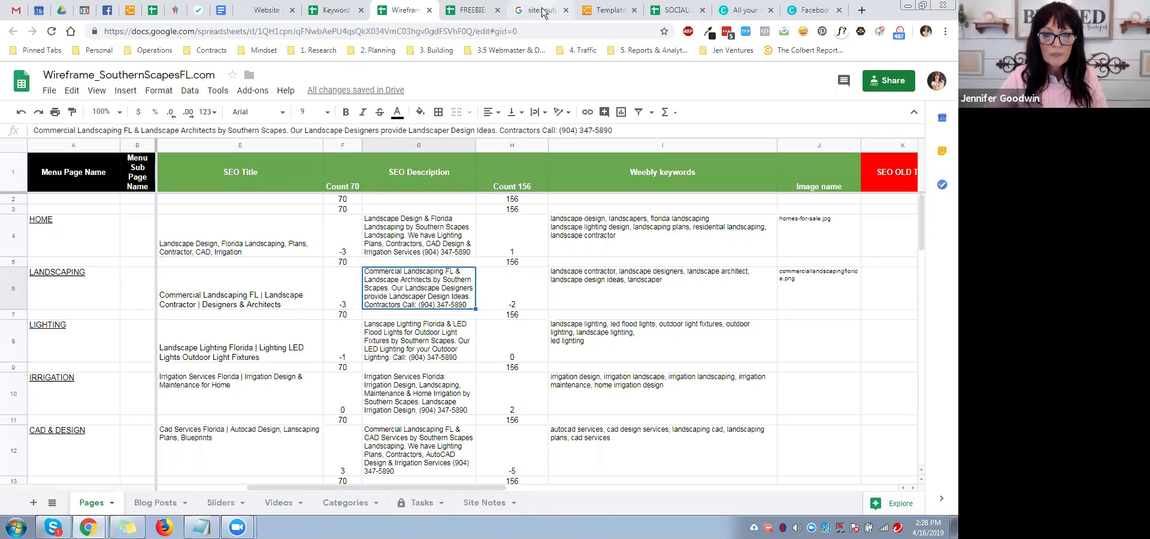
# Glance at the site:southernscapesfl.com tab, then recheck the LANDSCAPING SEO title in E6 and description in G6
pyautogui.moveTo(531, 17); pyautogui.dragTo(473, 13)
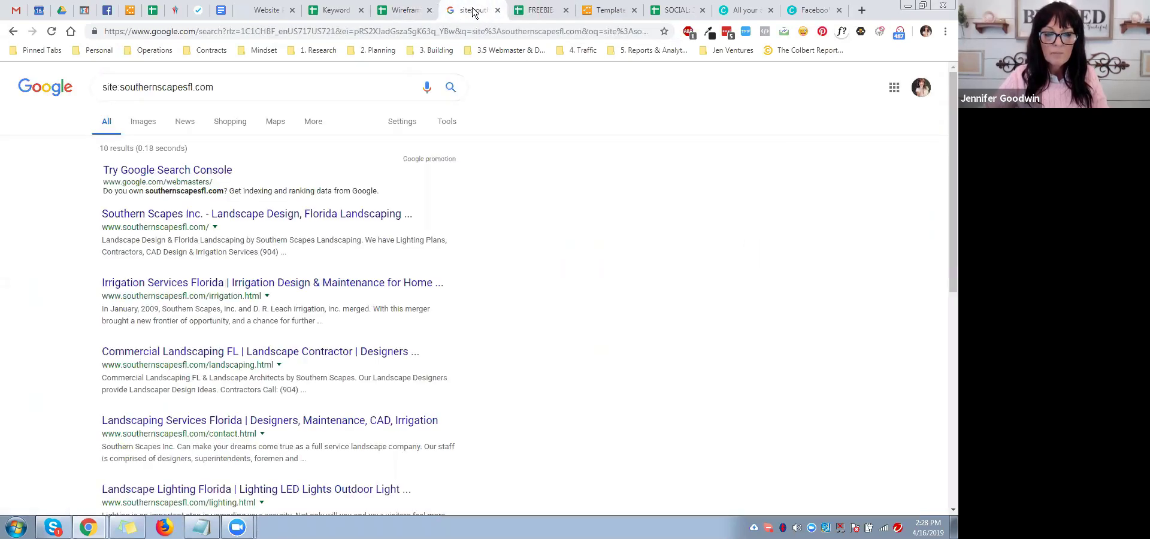
pyautogui.click(409, 15)
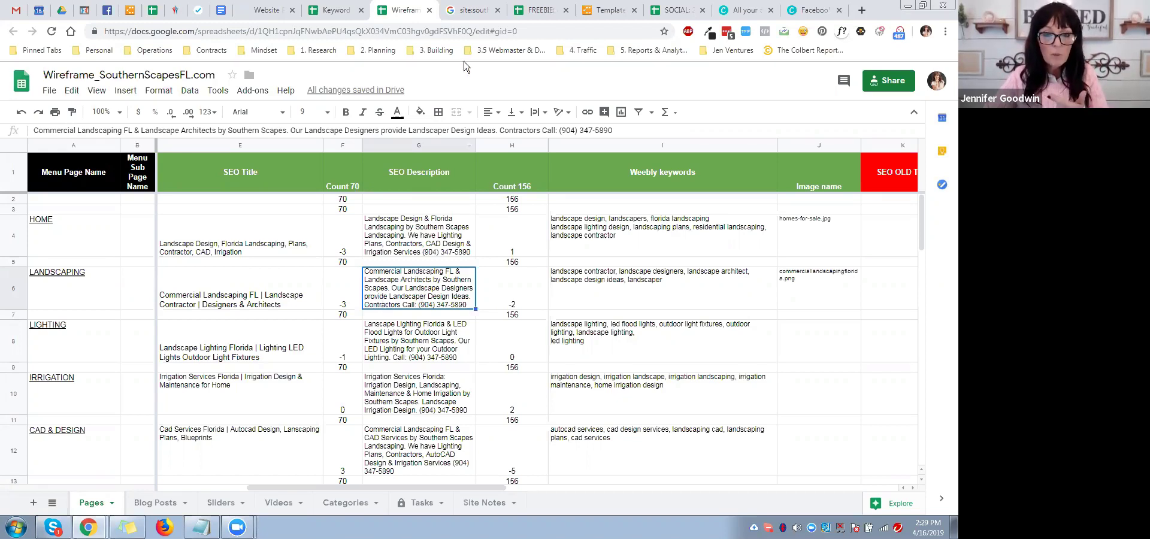
pyautogui.click(264, 300)
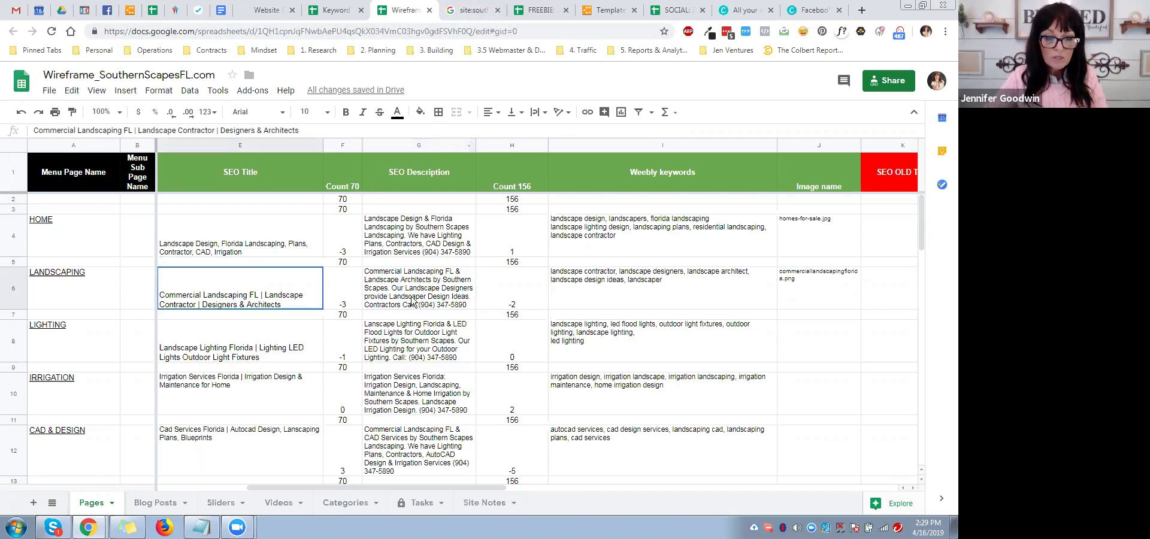
pyautogui.click(412, 301)
pyautogui.click(67, 286)
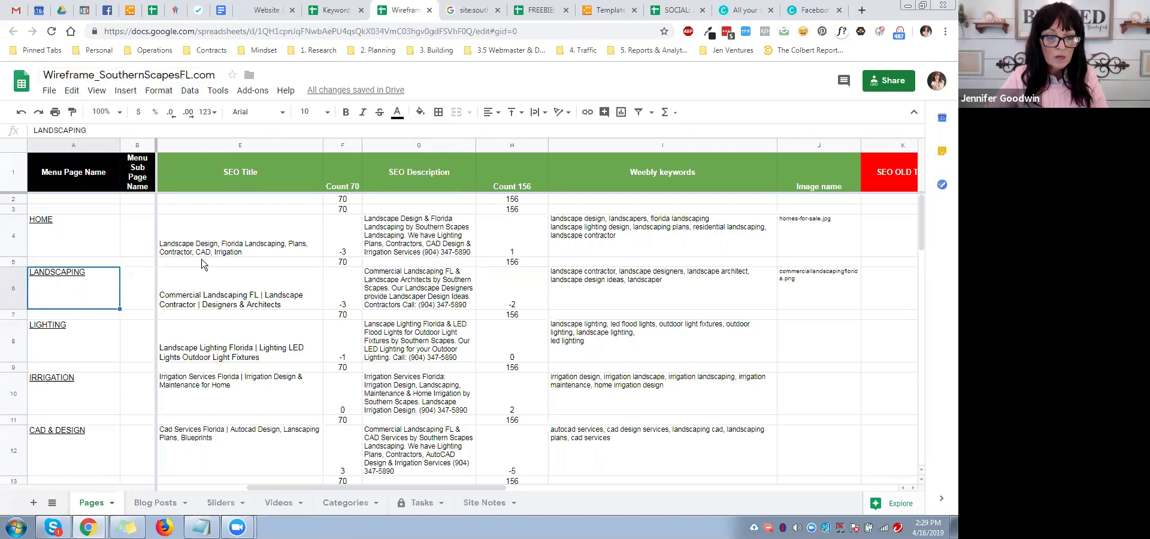
pyautogui.click(234, 300)
pyautogui.click(398, 299)
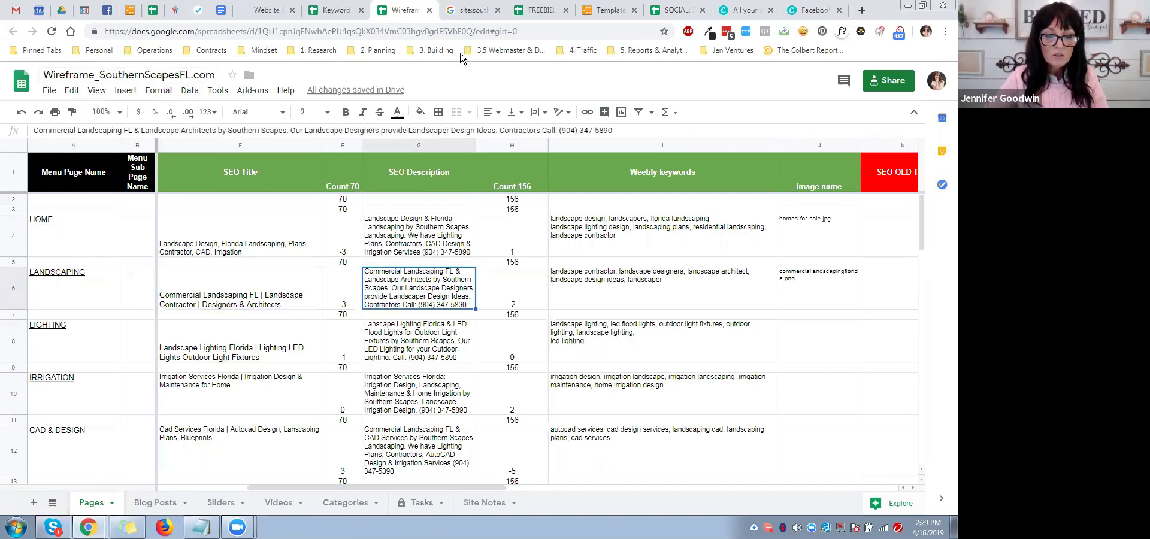
# In the site:southernscapesfl.com results, highlight the query, 10-result count, and Commercial Landscaping FL title and snippet
pyautogui.click(471, 10)
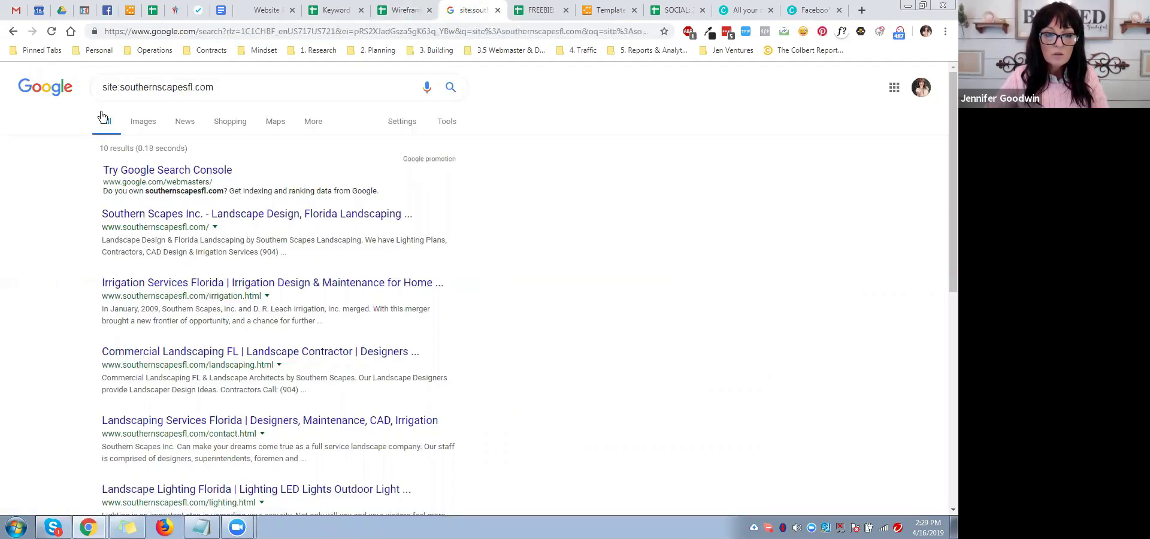
pyautogui.moveTo(103, 87); pyautogui.dragTo(218, 83)
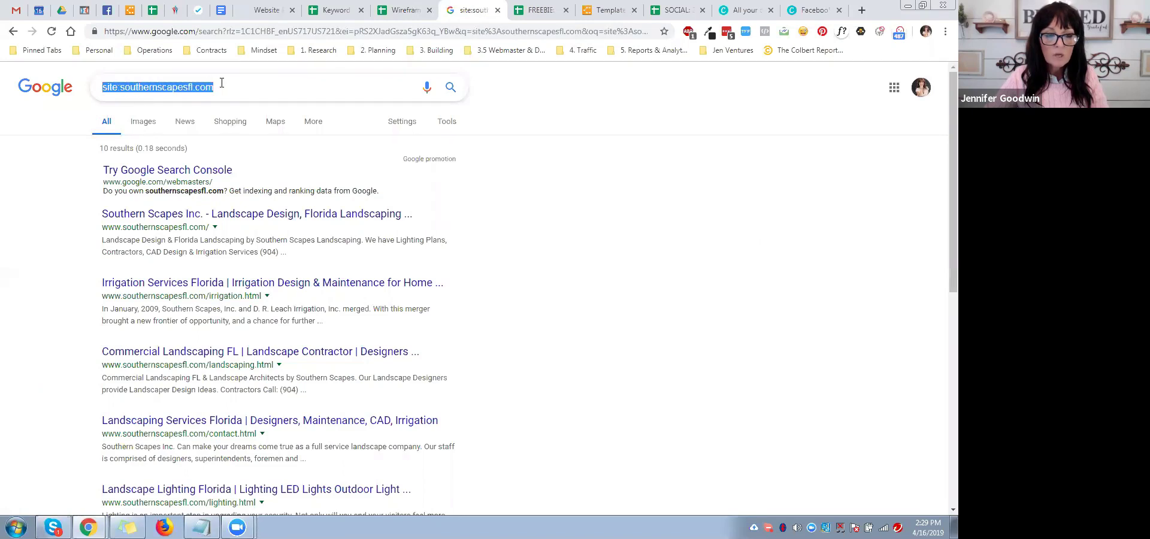
pyautogui.moveTo(100, 147); pyautogui.dragTo(106, 148)
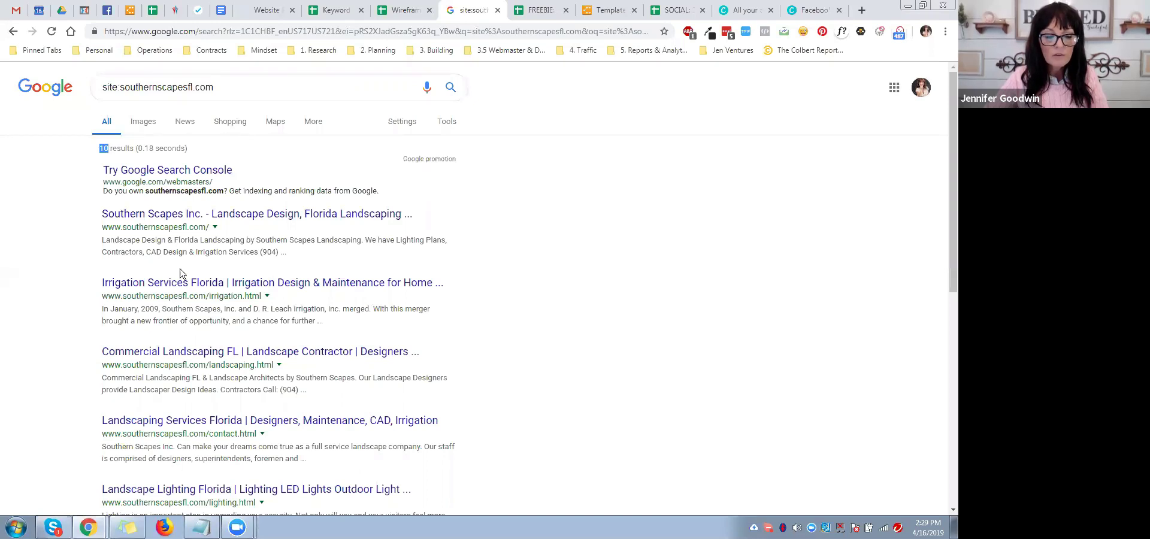
pyautogui.click(178, 87)
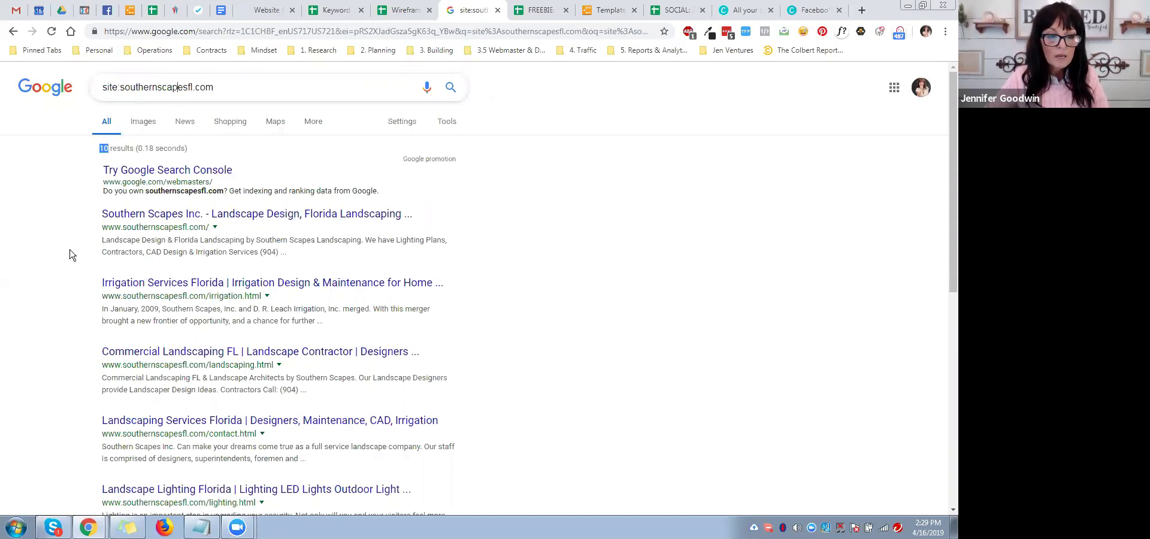
pyautogui.click(58, 272)
pyautogui.scroll(-1, 58, 272)
pyautogui.scroll(-1, 58, 273)
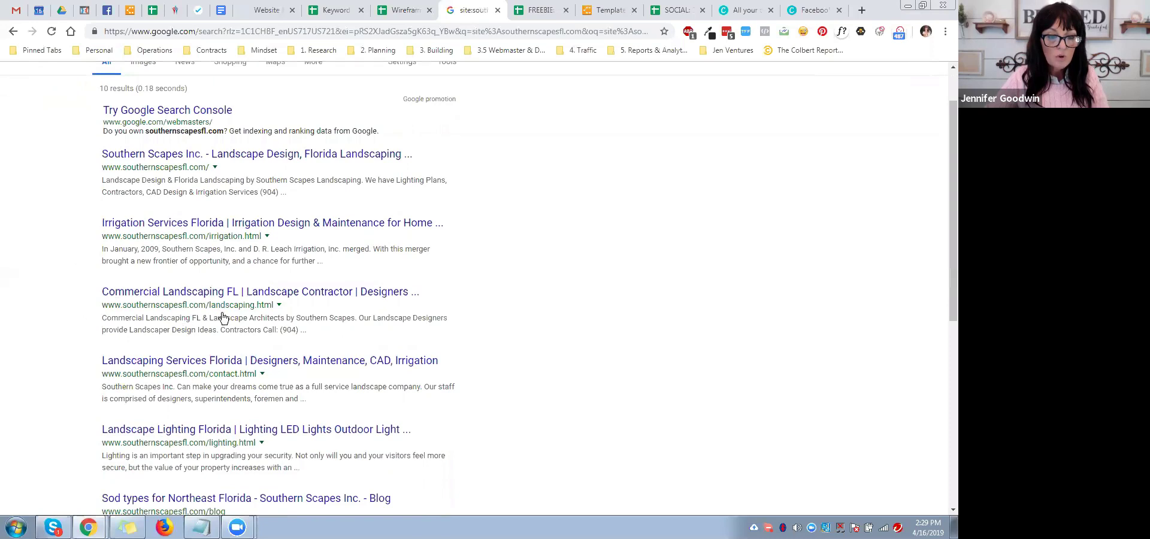
pyautogui.moveTo(99, 297); pyautogui.dragTo(419, 292)
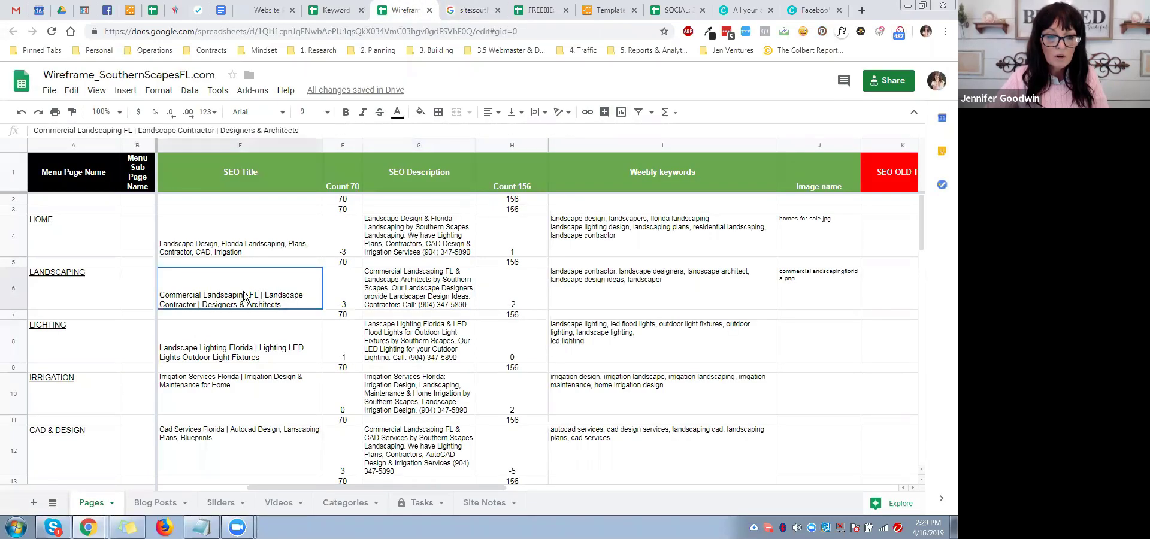
pyautogui.click(464, 9)
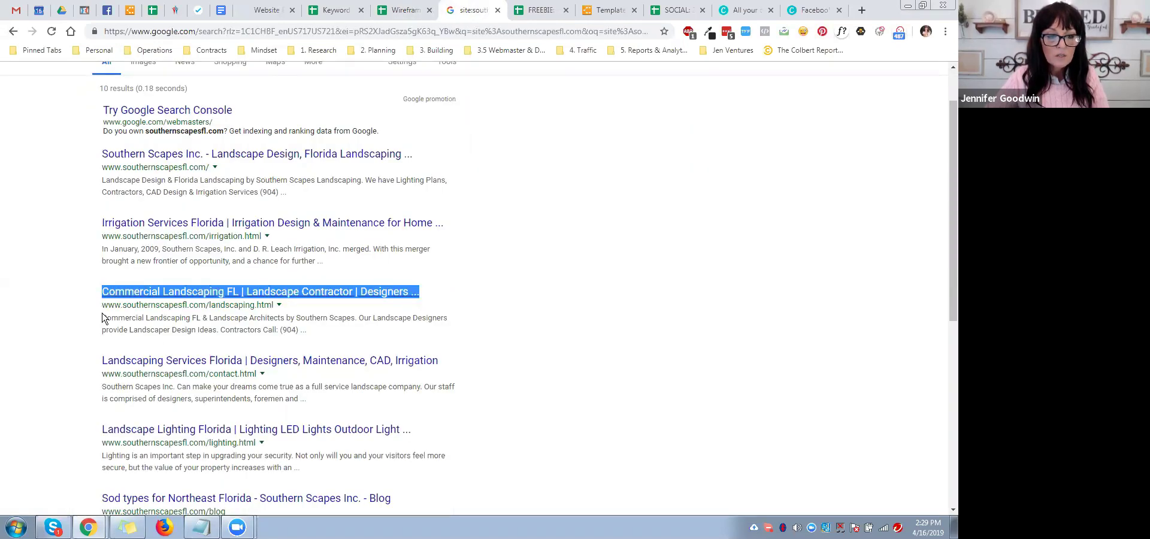
pyautogui.moveTo(102, 318); pyautogui.dragTo(268, 345)
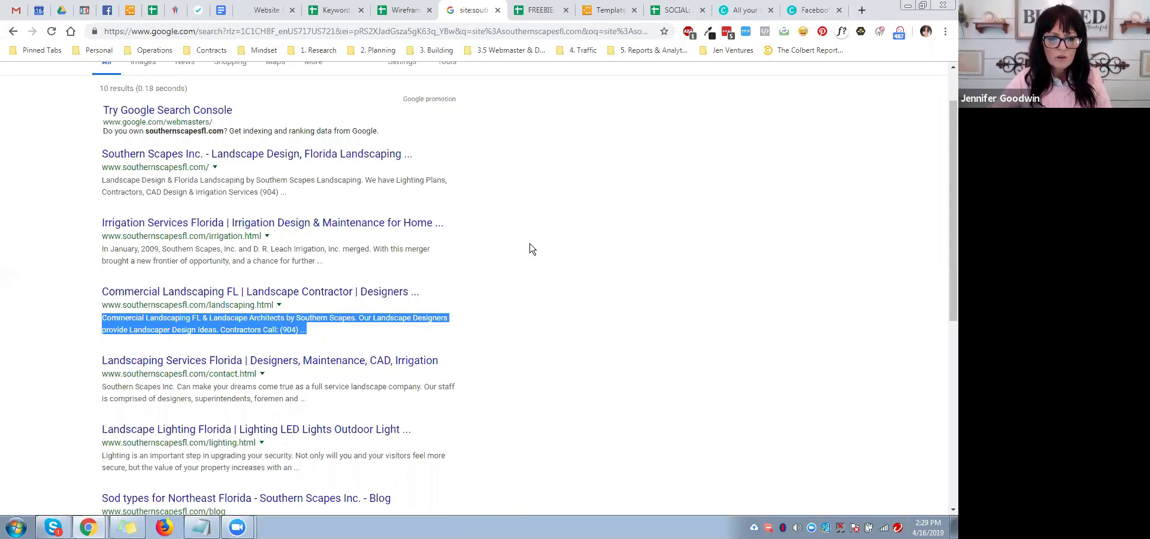
# Compare the full SEO title in E6 and SEO description in G6 with the search listing, without changing them
pyautogui.click(400, 18)
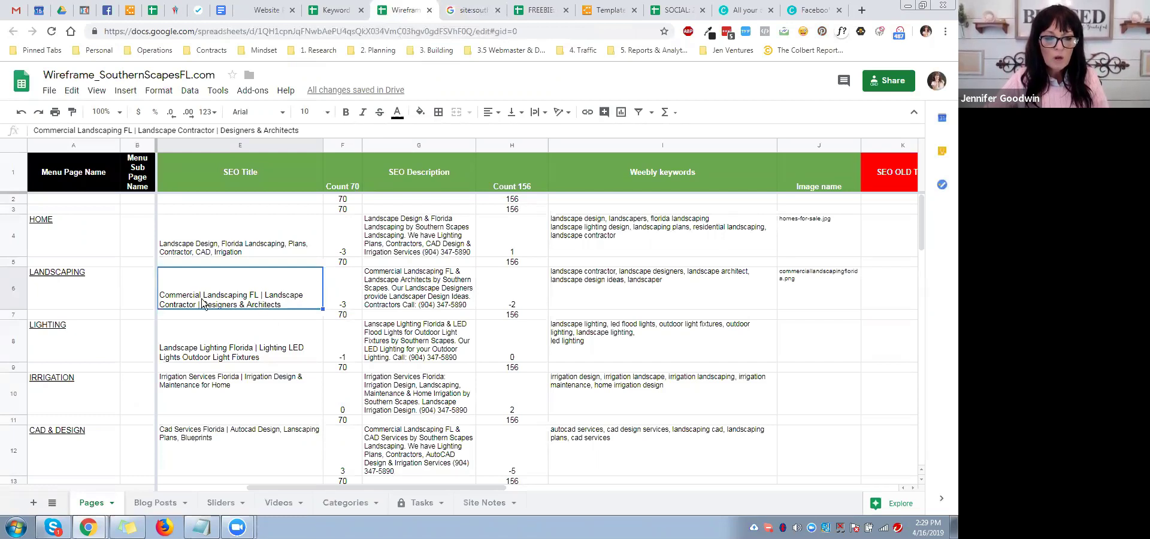
pyautogui.doubleClick(237, 289)
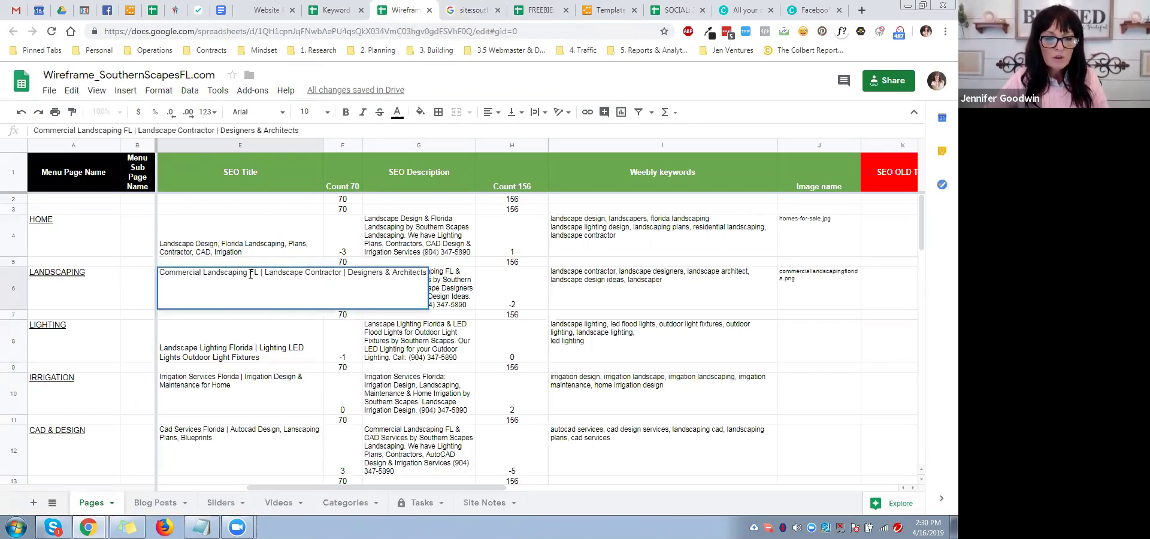
pyautogui.tripleClick(253, 273)
pyautogui.click(429, 297)
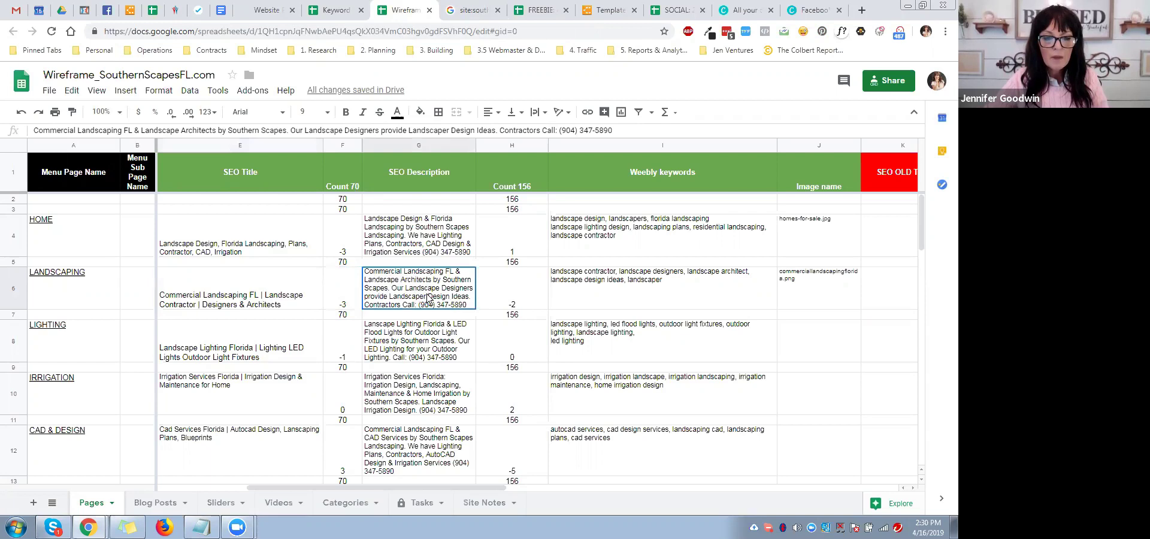
pyautogui.doubleClick(428, 297)
pyautogui.tripleClick(439, 273)
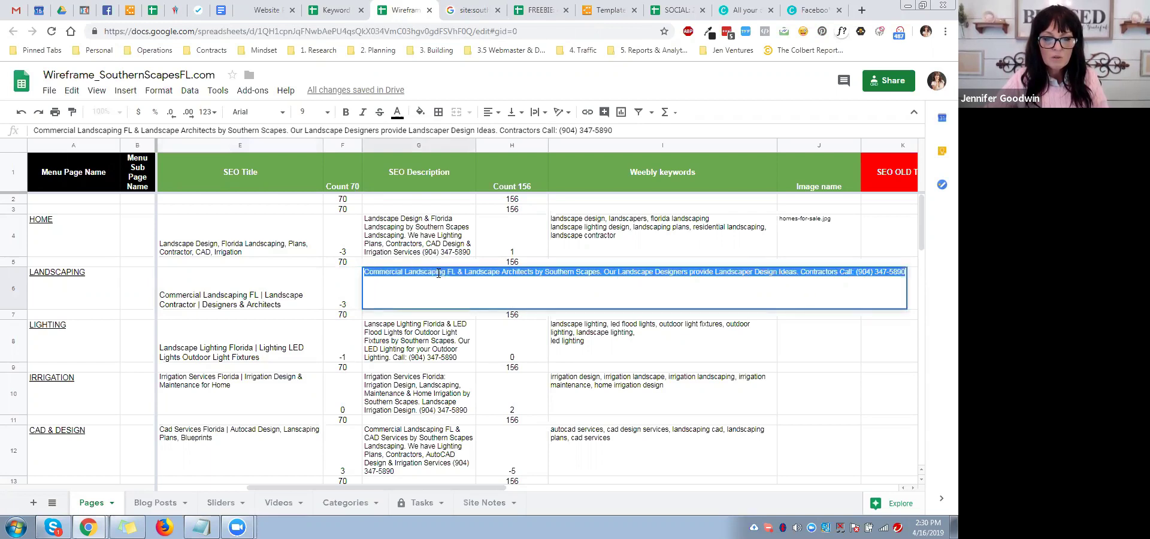
pyautogui.click(300, 293)
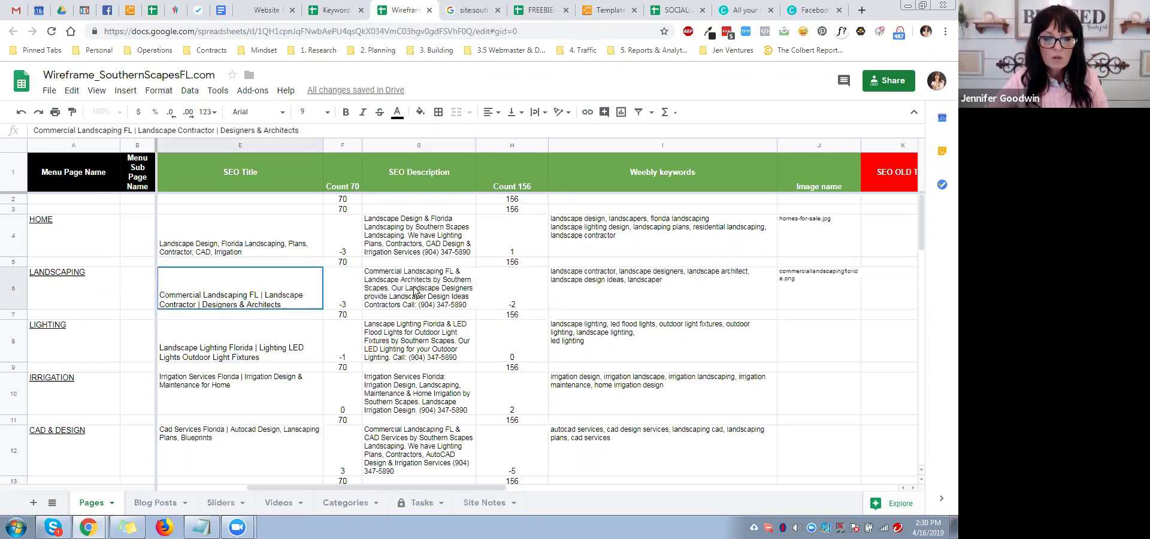
pyautogui.click(466, 15)
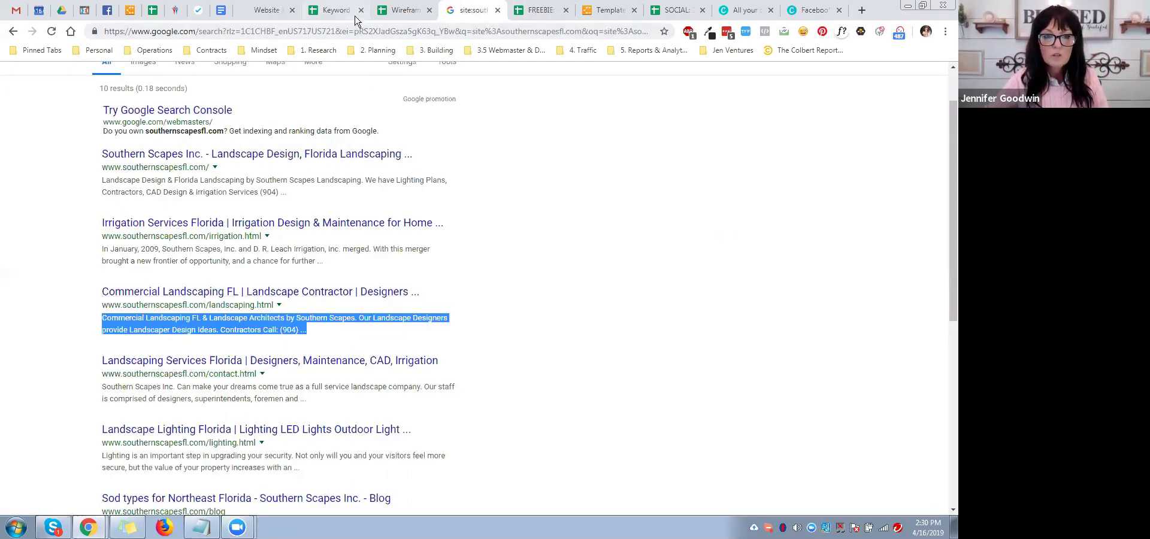
# Close the site search, then step through the FREEBIE headers from how-to course to youtube videos
pyautogui.click(497, 10)
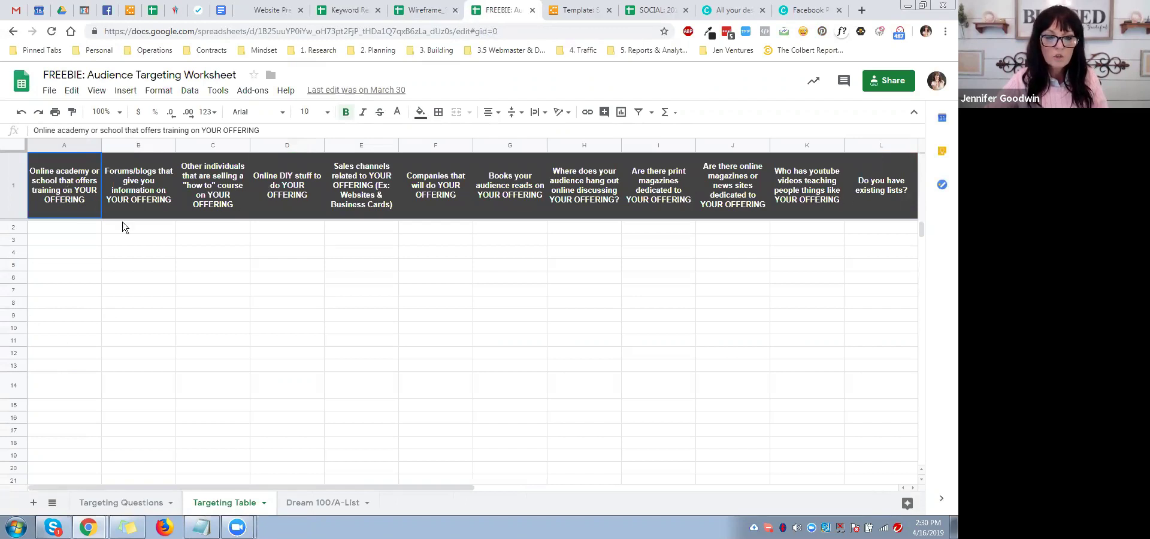
pyautogui.click(233, 197)
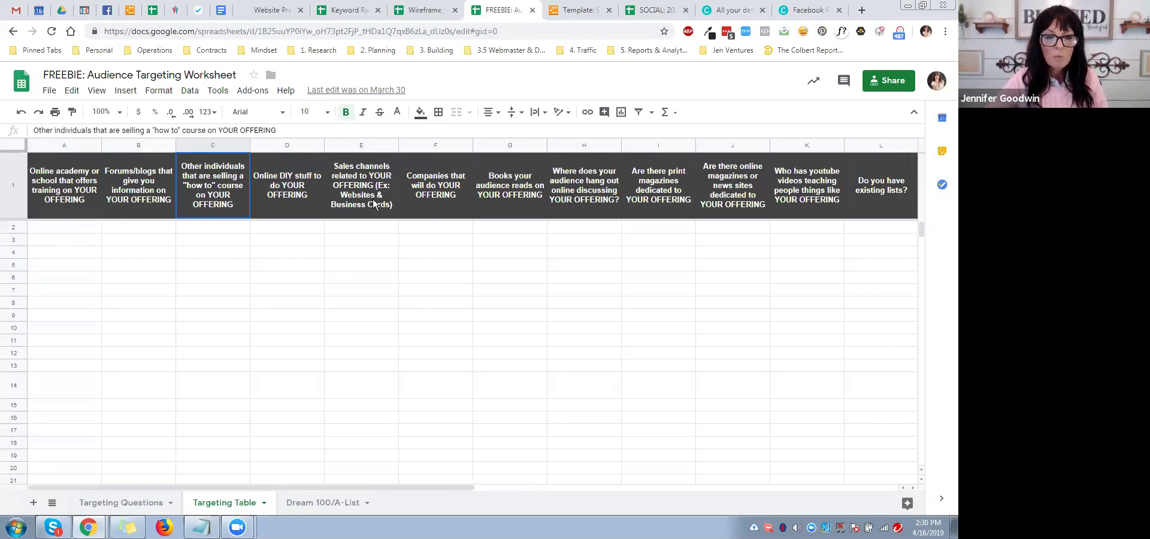
pyautogui.click(374, 204)
pyautogui.click(566, 196)
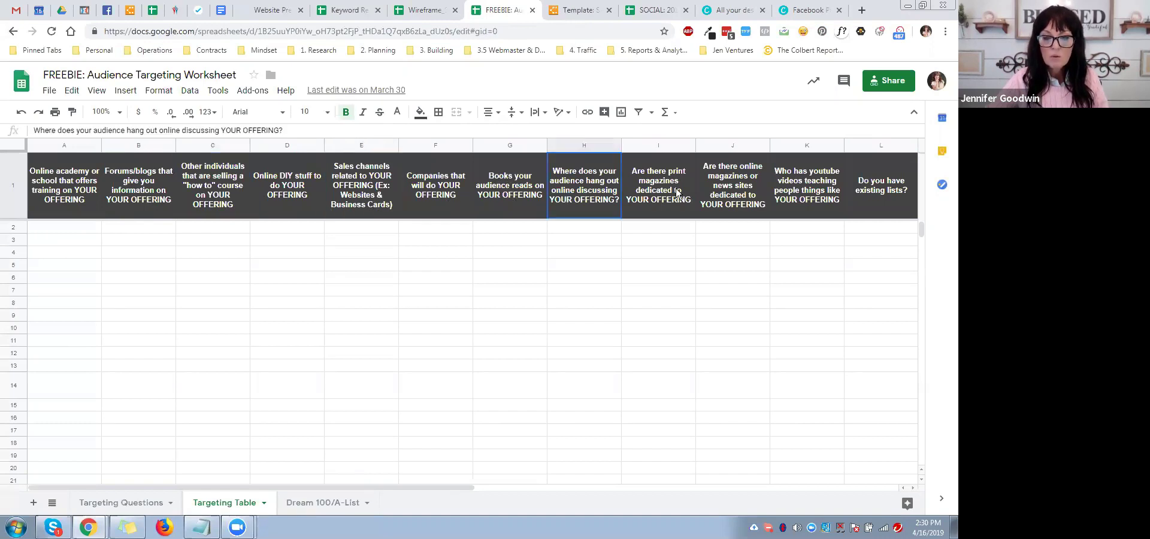
pyautogui.click(674, 195)
pyautogui.click(741, 198)
pyautogui.click(813, 200)
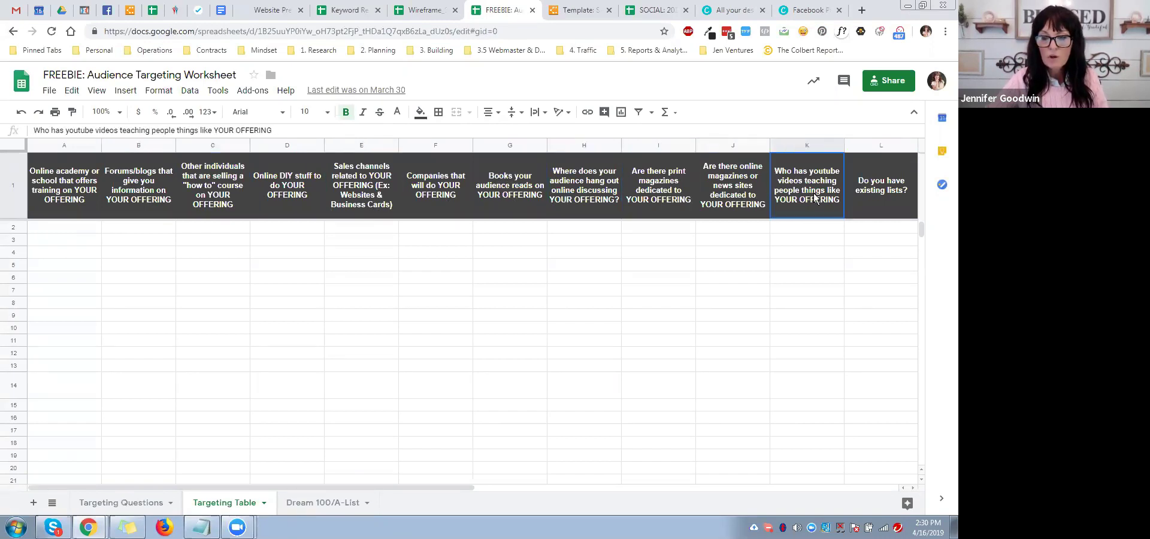
# Close the audience targeting worksheet and Lucidchart opt-in template, returning to the Wireframe_SouthernScapesFL.com sheet
pyautogui.click(532, 10)
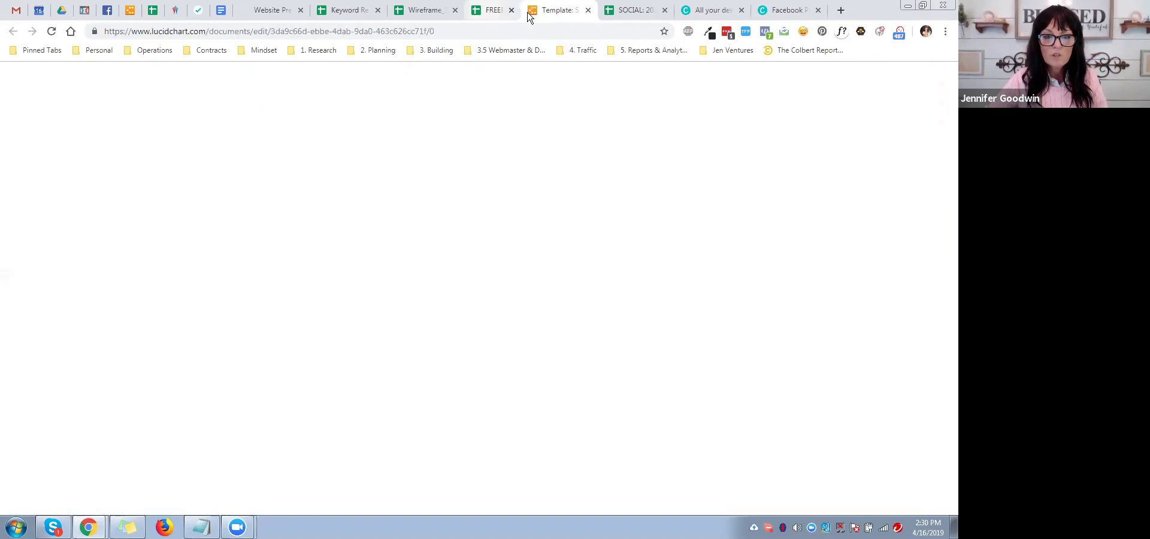
pyautogui.hotkey('ctrl', 'w')
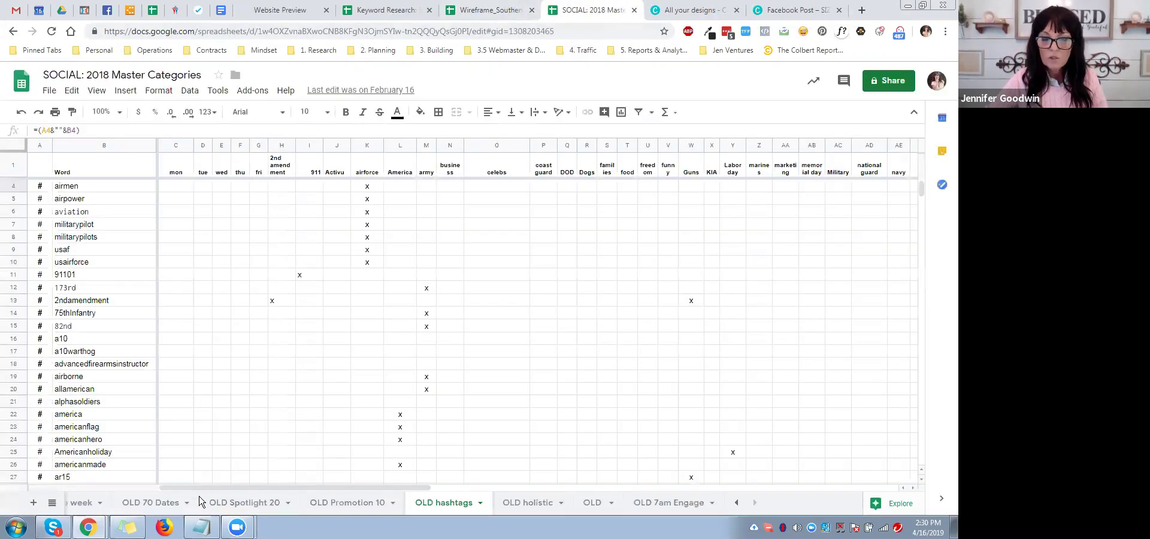
pyautogui.click(487, 10)
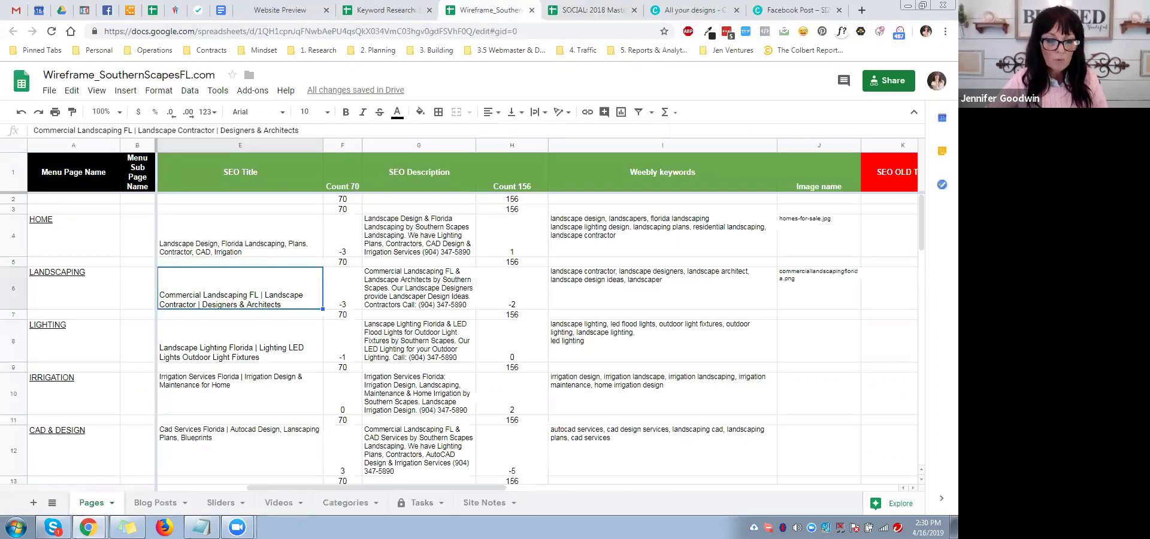
# In Notepad's Phase 4 traffic list, highlight the podcasts and videos items
pyautogui.hotkey('alt', 'Tab')
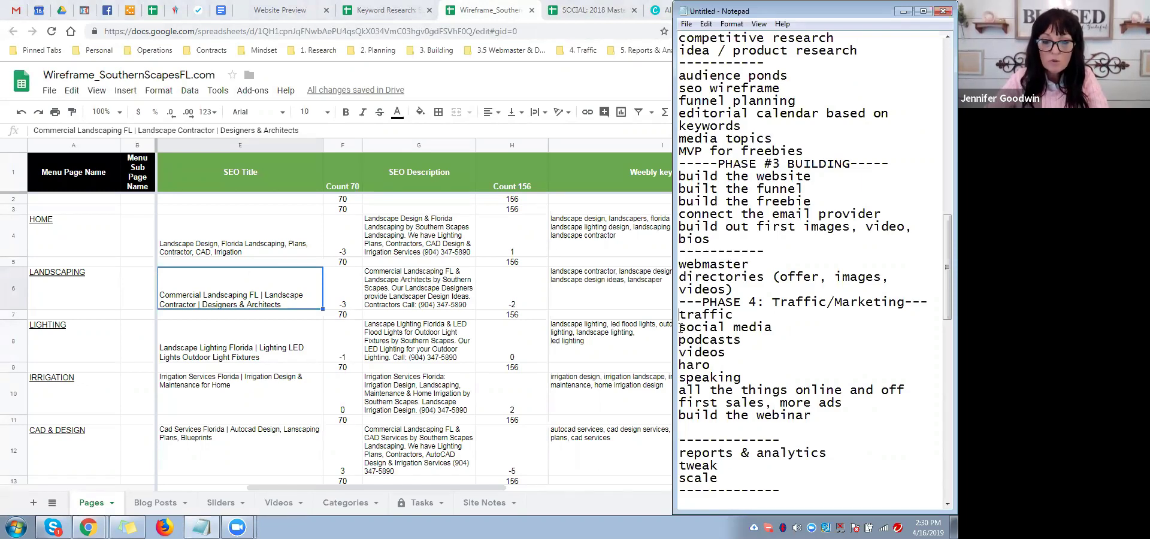
pyautogui.moveTo(680, 340); pyautogui.dragTo(750, 338)
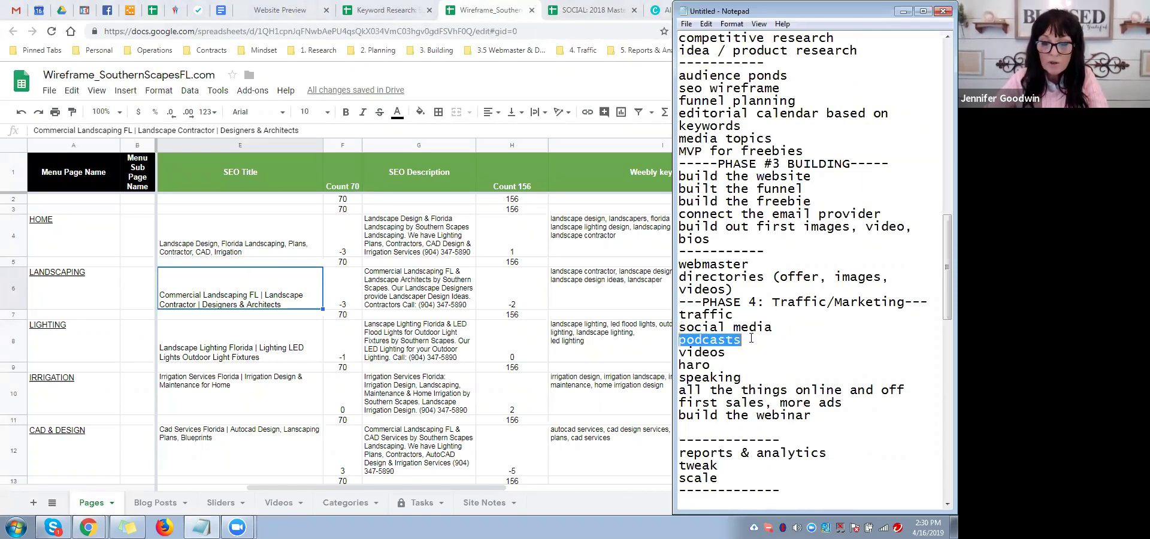
pyautogui.click(727, 340)
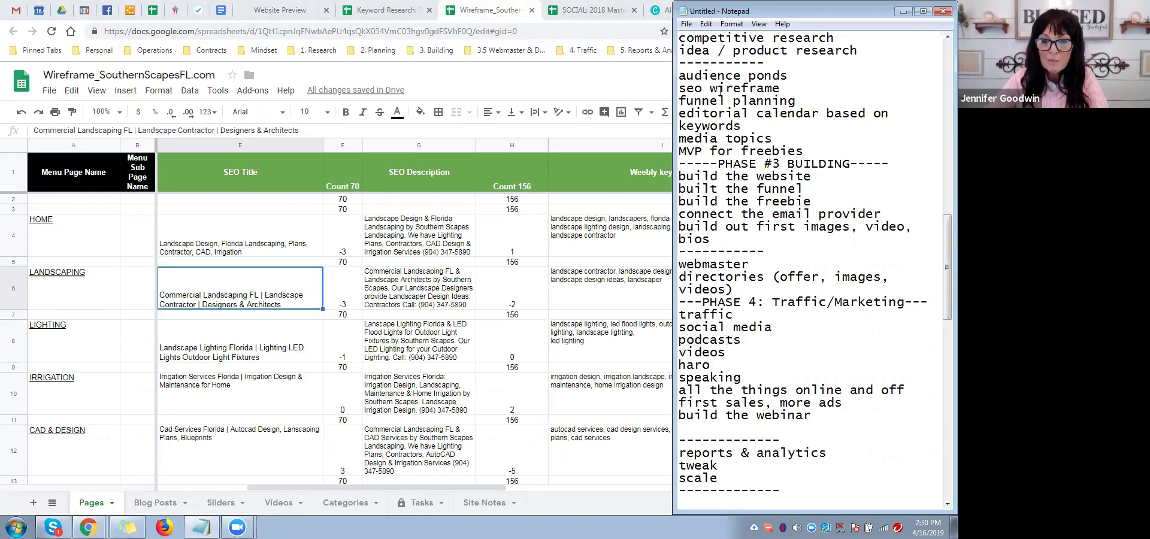
pyautogui.moveTo(738, 340); pyautogui.dragTo(679, 340)
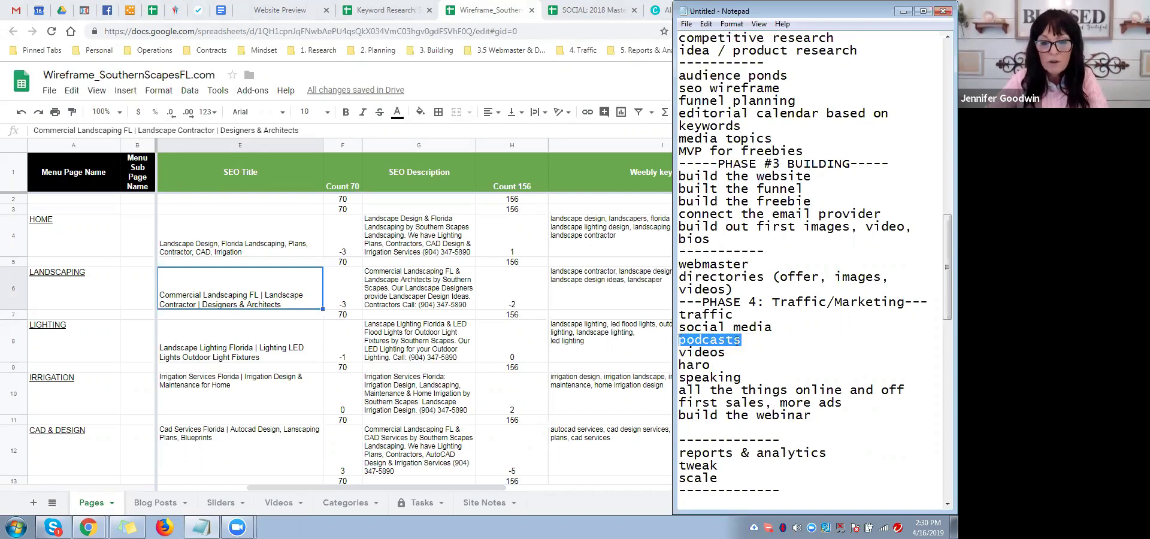
pyautogui.moveTo(741, 340); pyautogui.dragTo(702, 340)
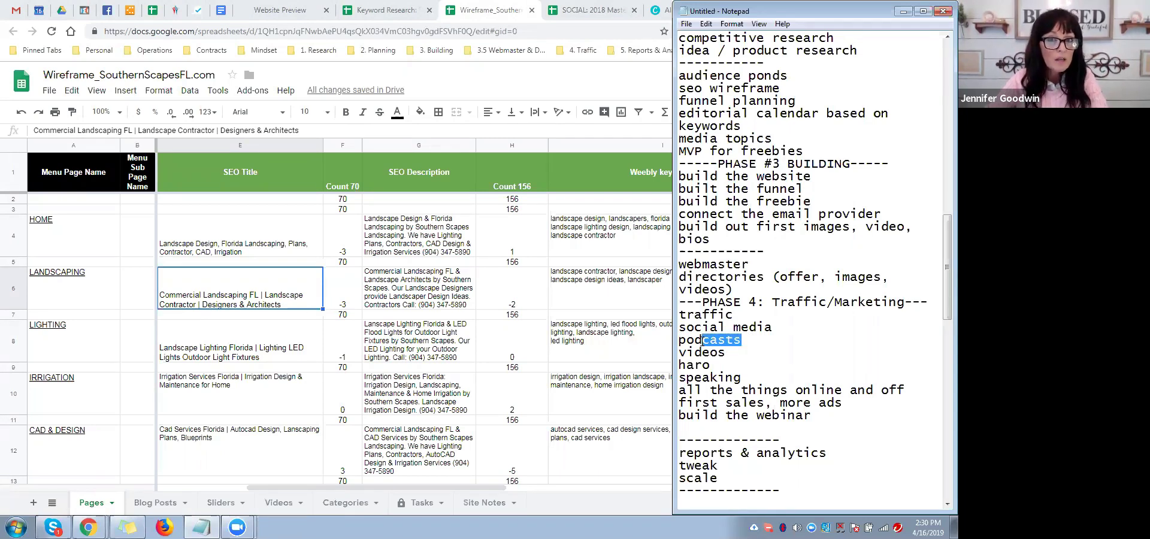
pyautogui.moveTo(702, 340); pyautogui.dragTo(682, 341)
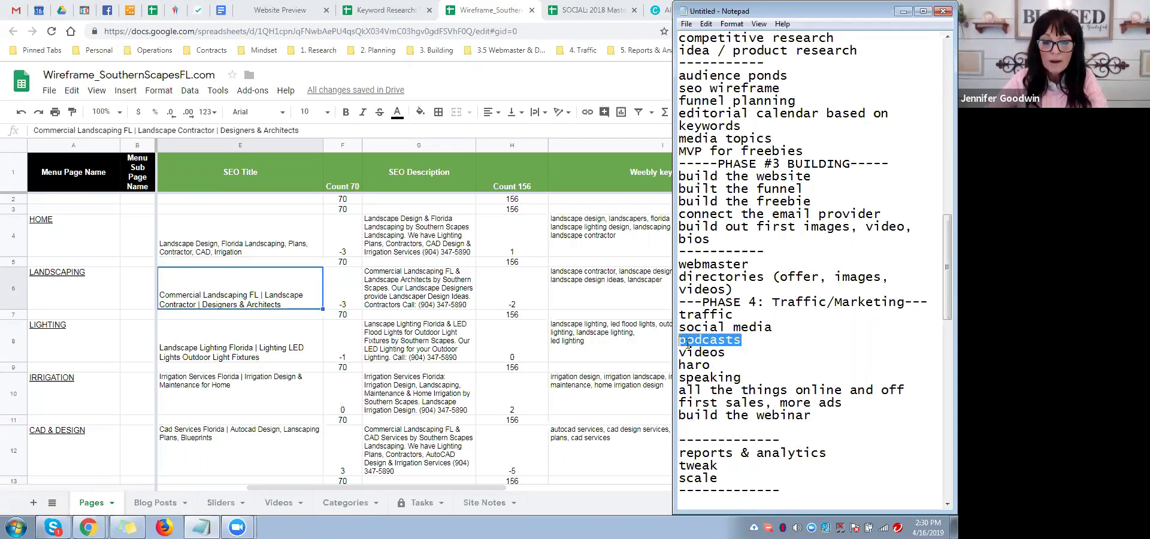
pyautogui.click(681, 341)
pyautogui.moveTo(681, 341); pyautogui.dragTo(727, 353)
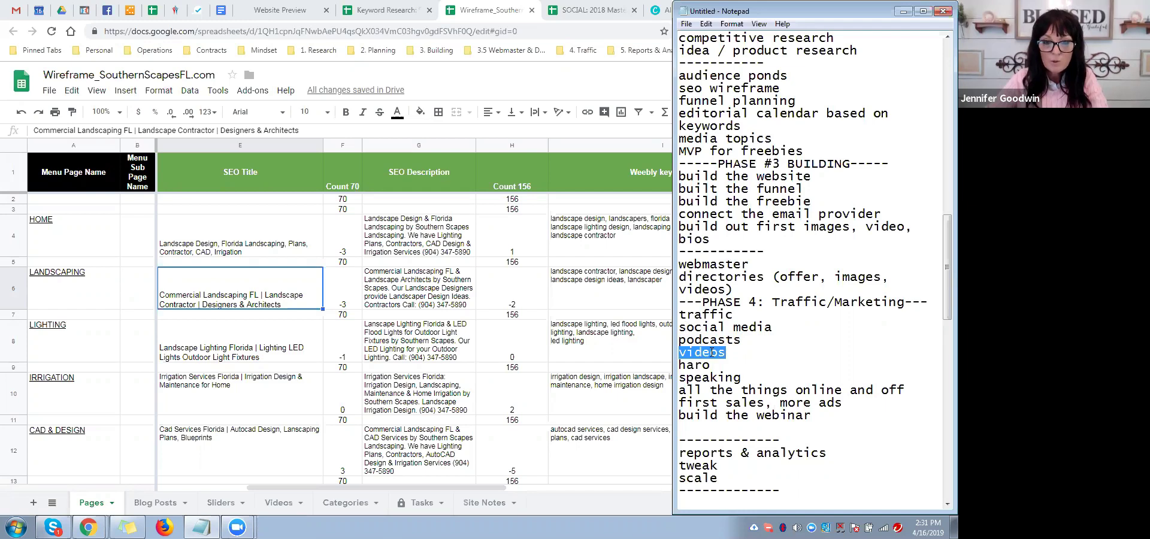
pyautogui.click(725, 354)
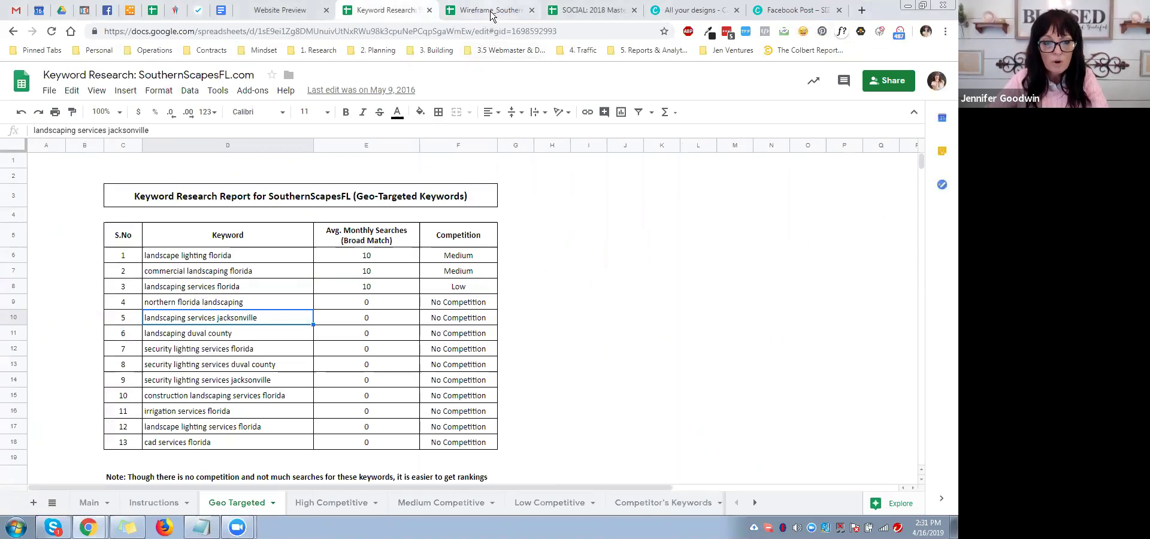
# Highlight the 'commercial landscaping florida' keyword in D7, then bring the Notepad outline forward
pyautogui.click(196, 274)
pyautogui.tripleClick(201, 272)
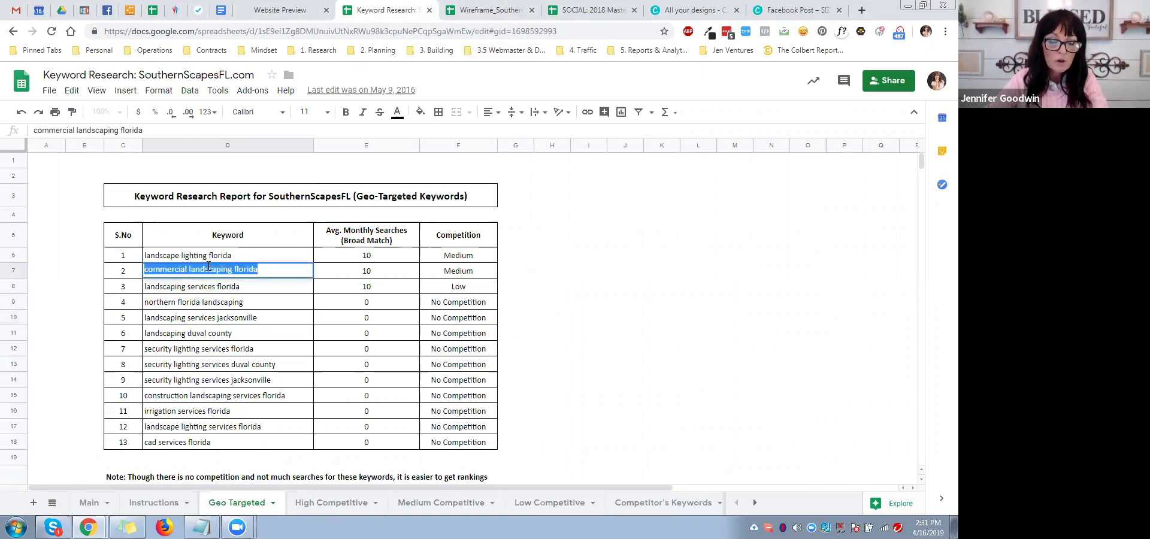
pyautogui.moveTo(144, 269); pyautogui.dragTo(262, 267)
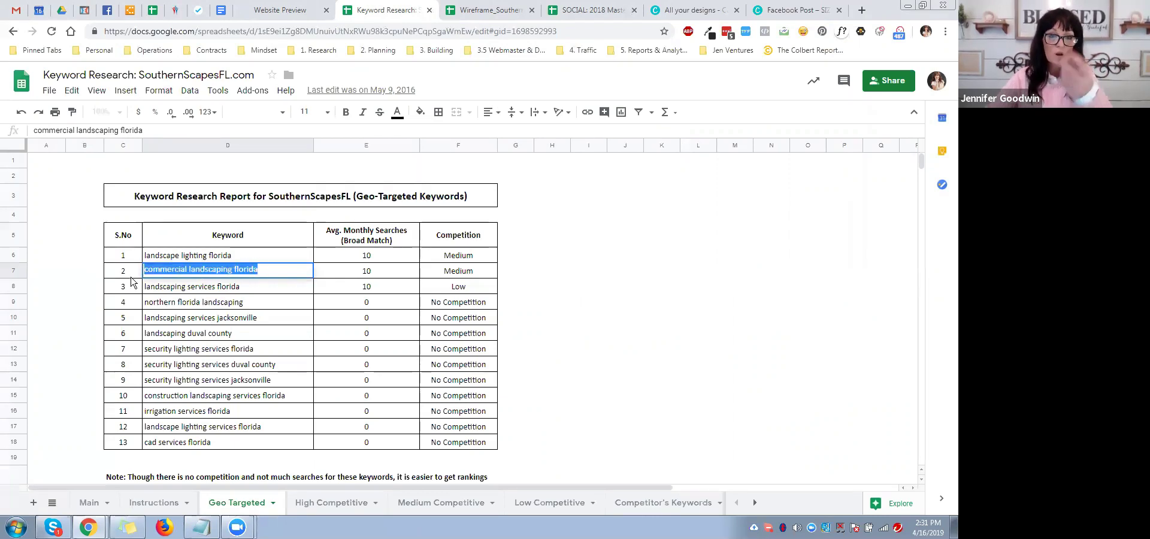
pyautogui.click(190, 275)
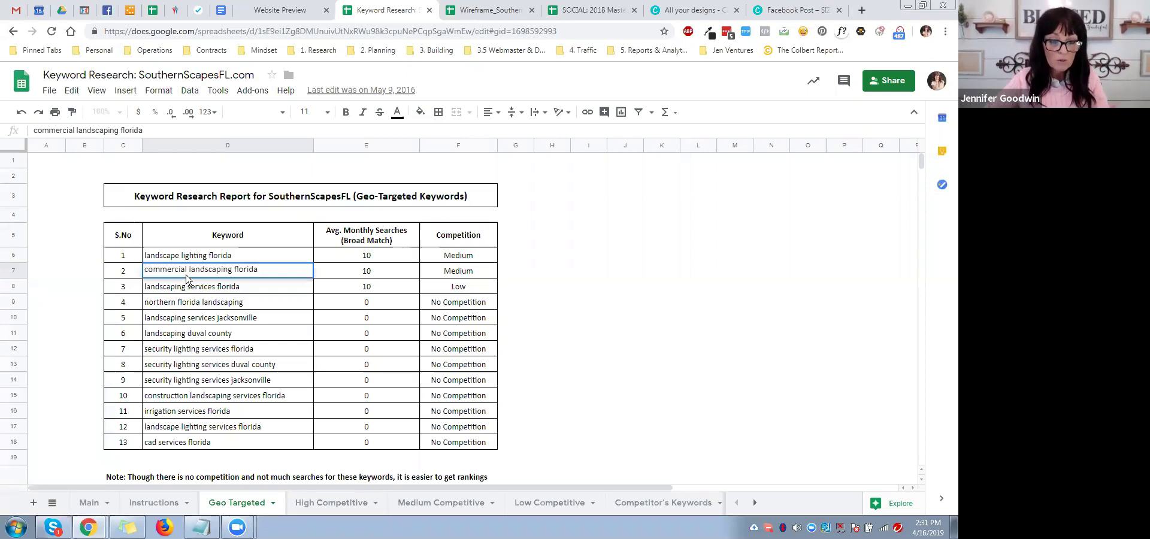
pyautogui.doubleClick(259, 270)
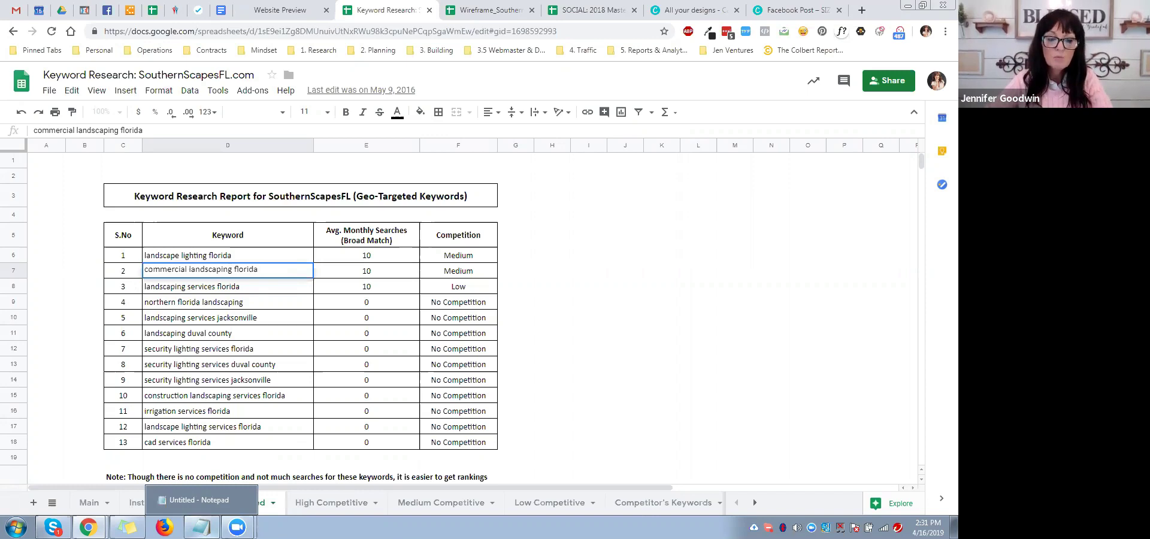
pyautogui.click(202, 527)
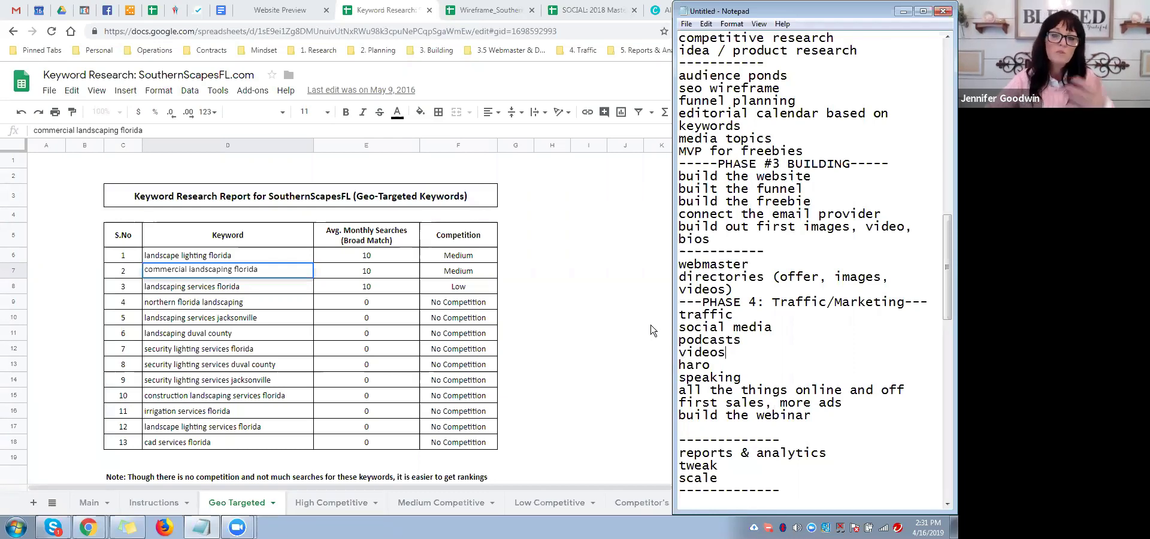
# In SOCIAL: 2018 Master Categories' OLD hashtags sheet, copy the twelve ready-made hashtags in AR4:AR15
pyautogui.click(594, 10)
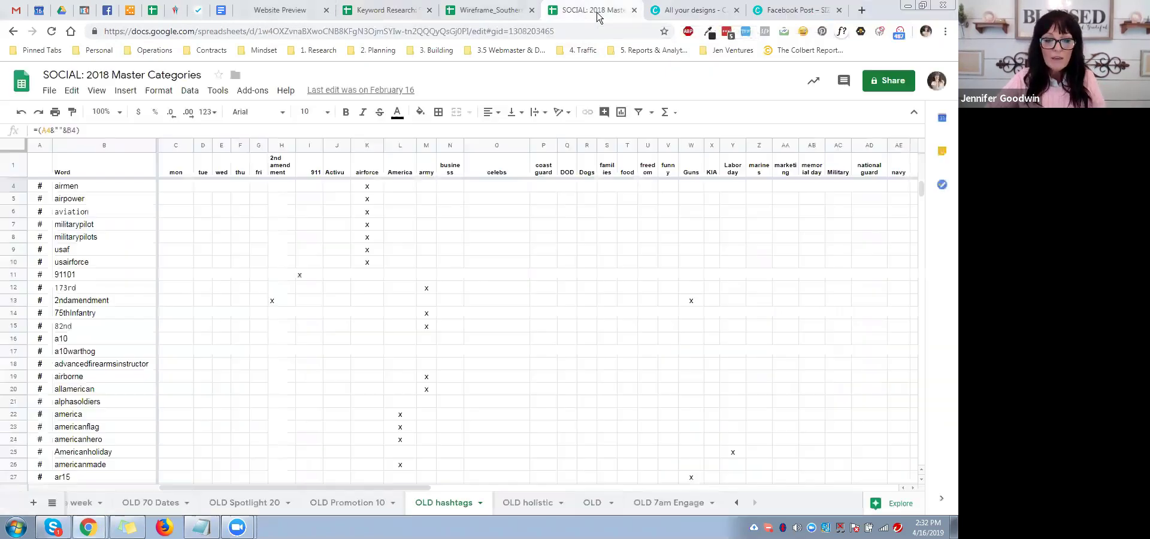
pyautogui.moveTo(84, 187); pyautogui.dragTo(119, 201)
pyautogui.moveTo(99, 351); pyautogui.dragTo(118, 465)
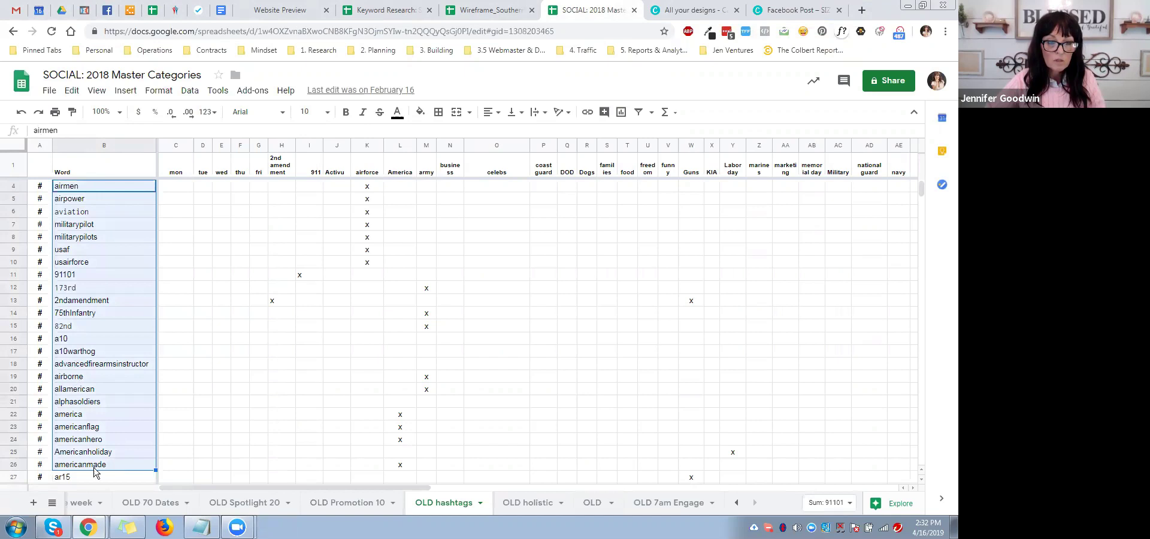
pyautogui.moveTo(285, 488); pyautogui.dragTo(630, 488)
pyautogui.moveTo(407, 186); pyautogui.dragTo(420, 325)
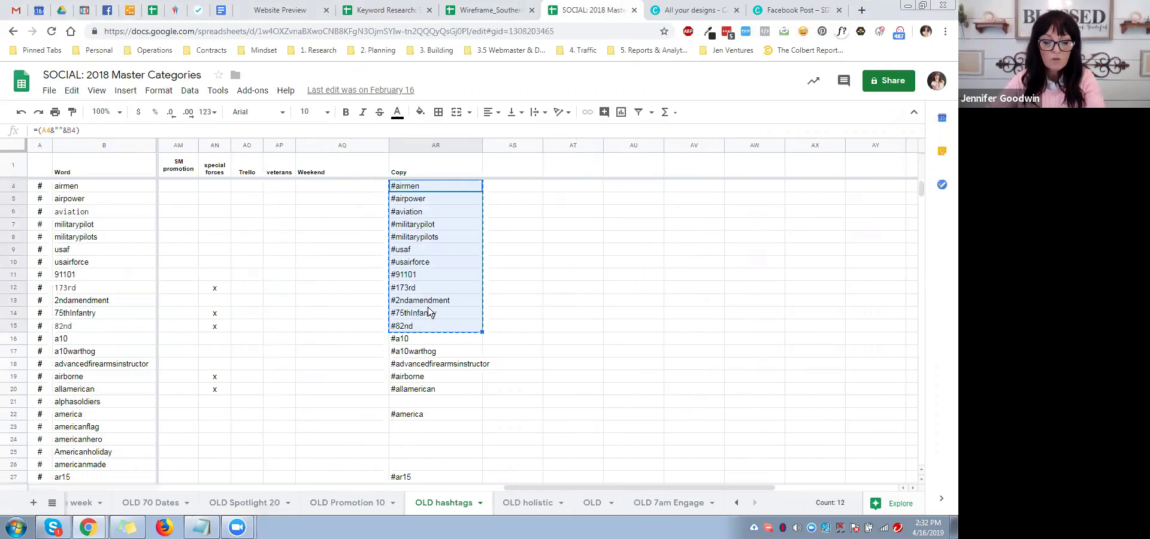
pyautogui.hotkey('ctrl', 'c')
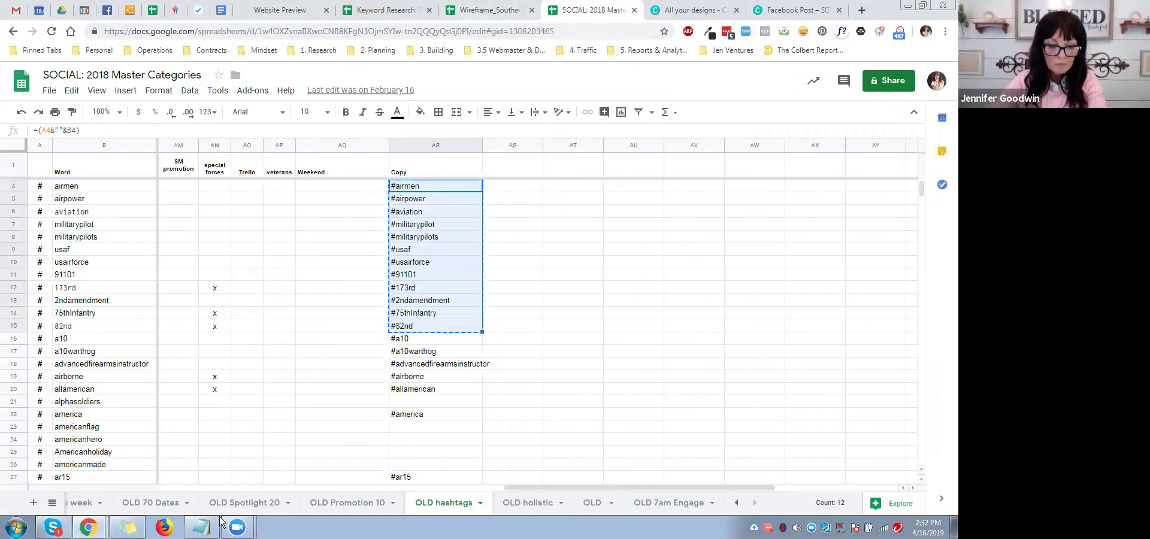
# Point out the haro item in the Notepad outline, then return to the hashtag sheet
pyautogui.moveTo(210, 526)
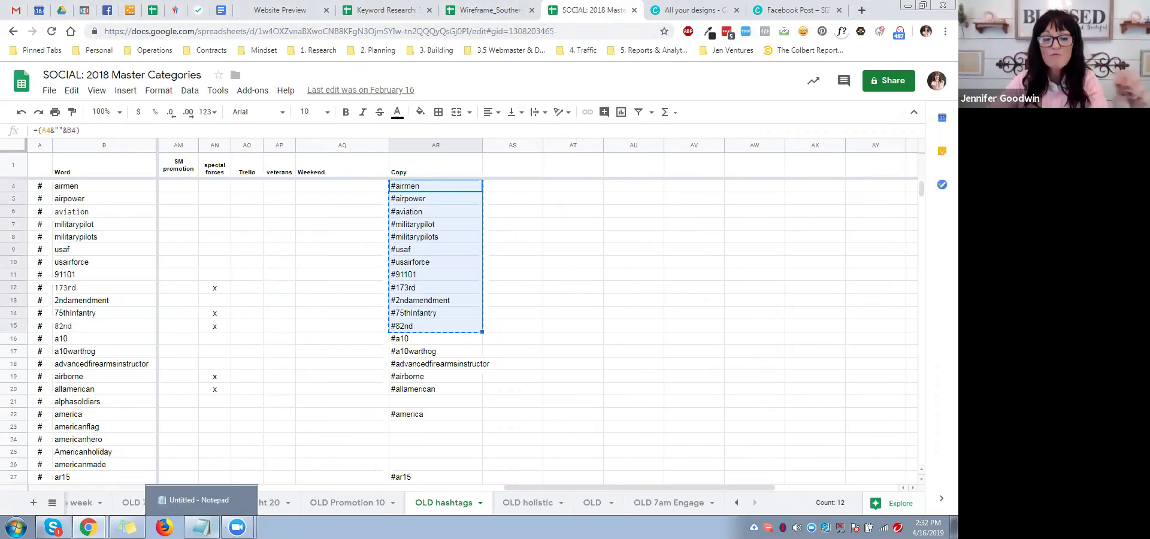
pyautogui.click(201, 500)
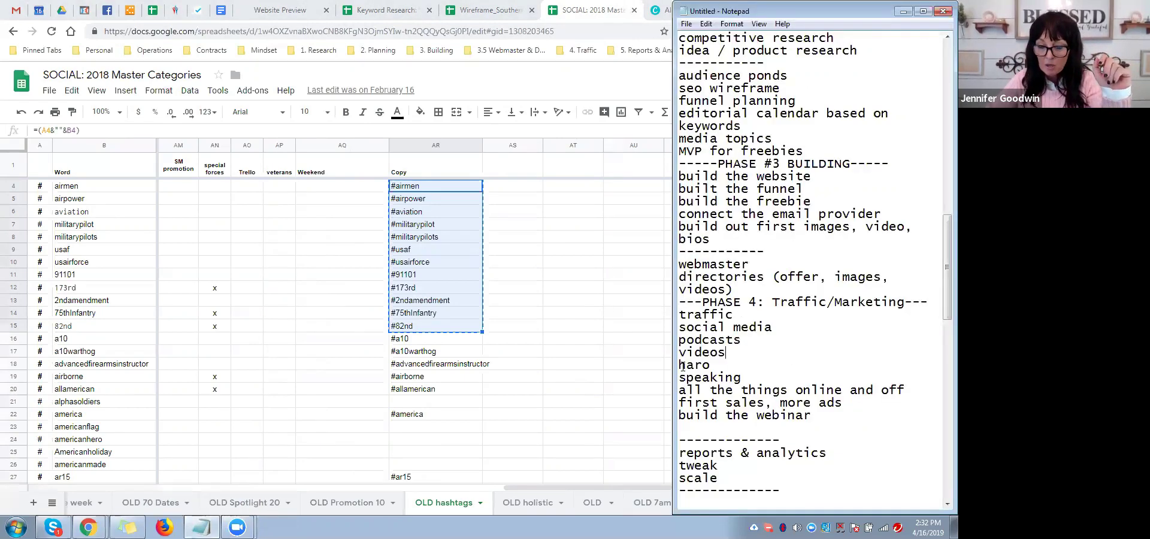
pyautogui.moveTo(681, 366)
pyautogui.mouseDown()
pyautogui.moveTo(749, 367)
pyautogui.moveTo(678, 365)
pyautogui.mouseUp()
pyautogui.hotkey('alt', 'Tab')
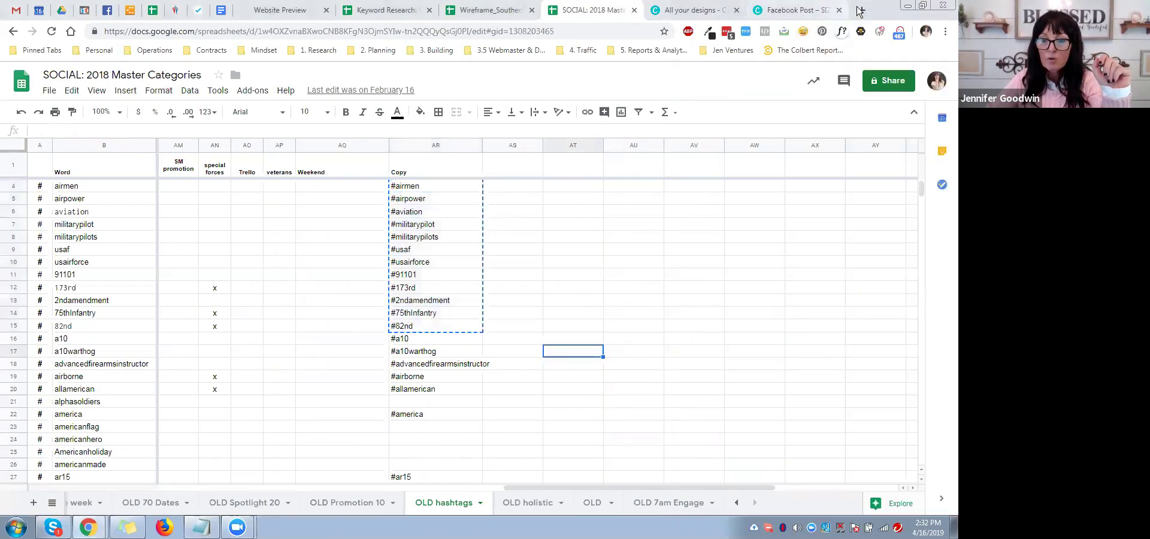
# Load helpareporter.com in a new browser tab, then bring the Notepad checklist back in front
pyautogui.click(863, 11)
pyautogui.write('h')
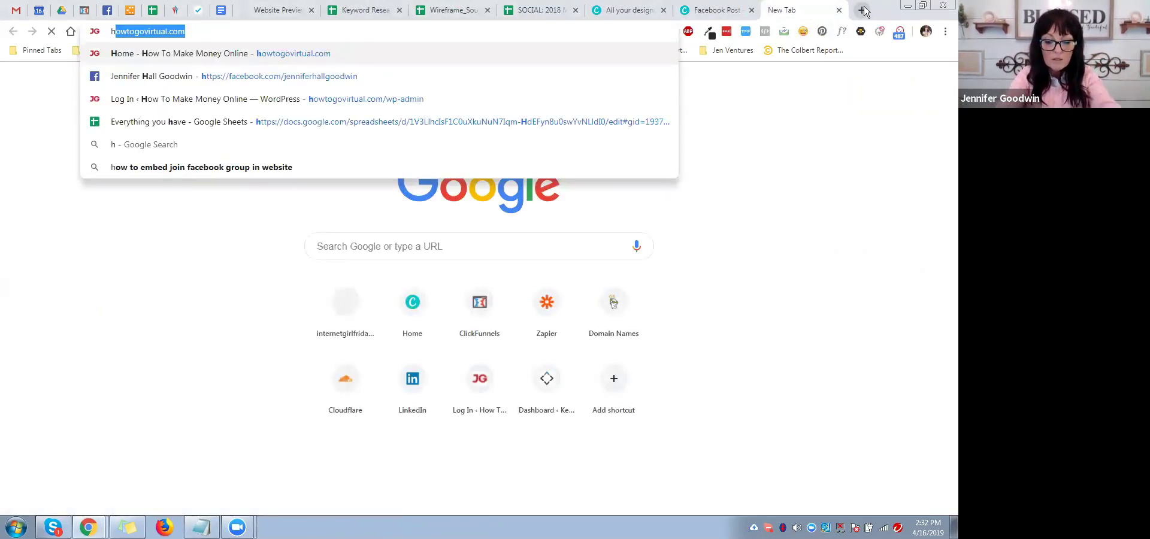
pyautogui.write('elpar')
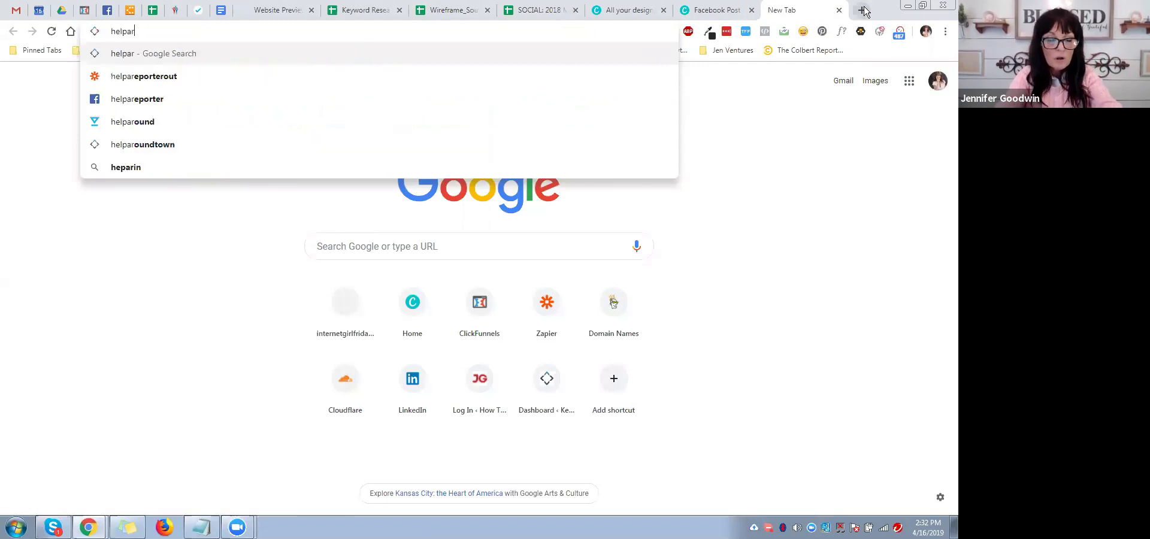
pyautogui.press('BackSpace')
pyautogui.write('reporter')
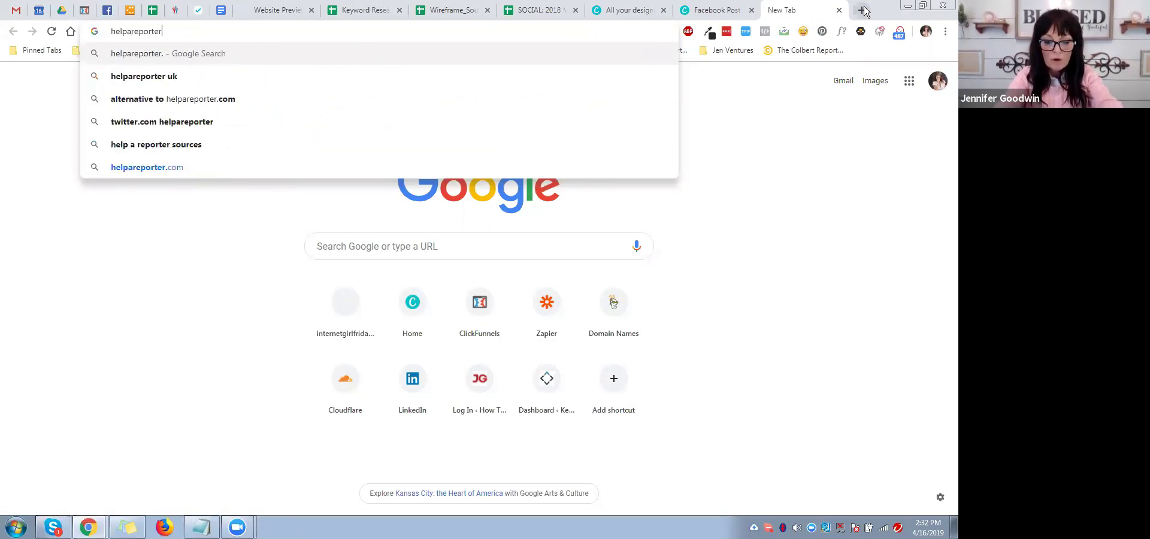
pyautogui.press('Return')
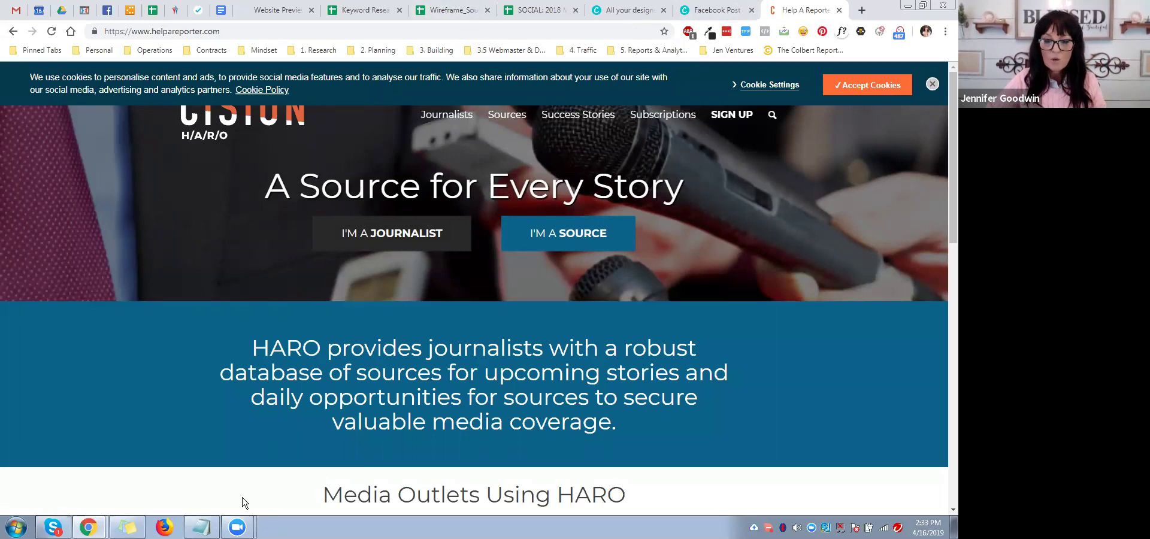
pyautogui.hotkey('alt', 'Tab')
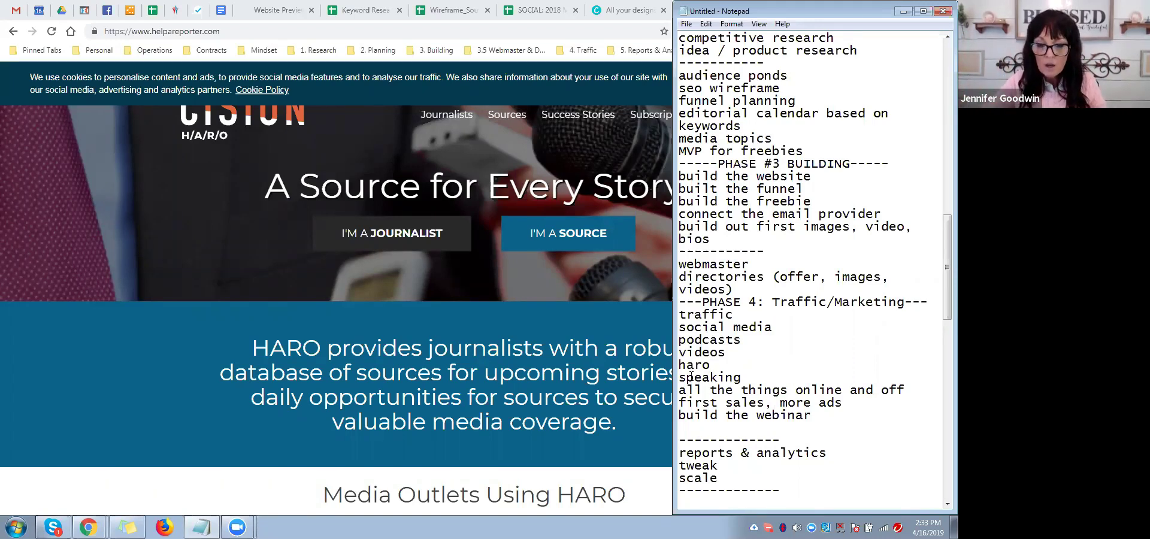
pyautogui.moveTo(680, 378)
pyautogui.mouseDown()
pyautogui.moveTo(742, 379)
pyautogui.moveTo(682, 377)
pyautogui.mouseUp()
pyautogui.click(742, 378)
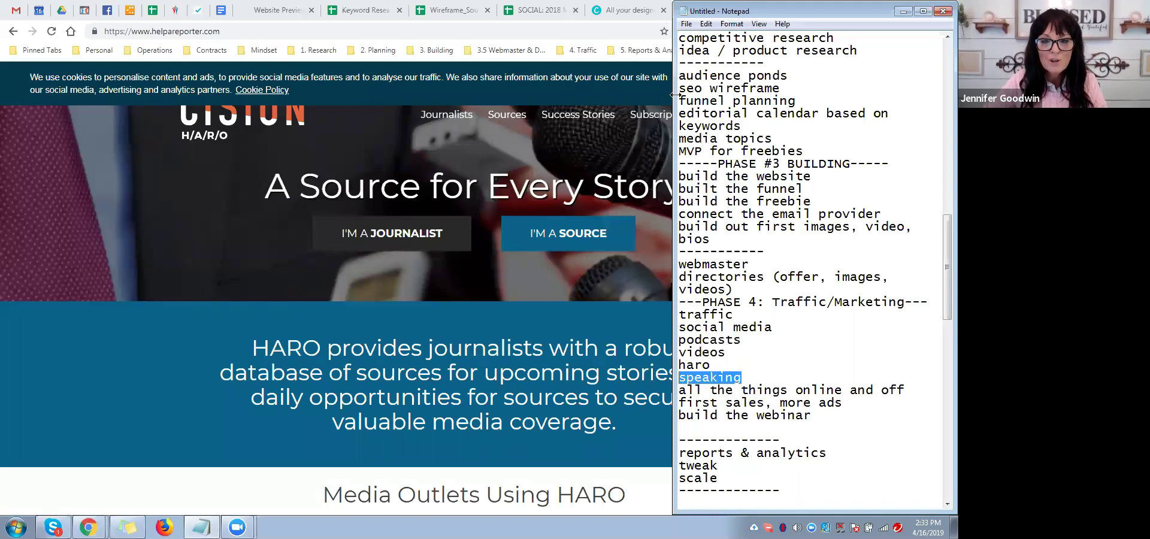
pyautogui.click(746, 376)
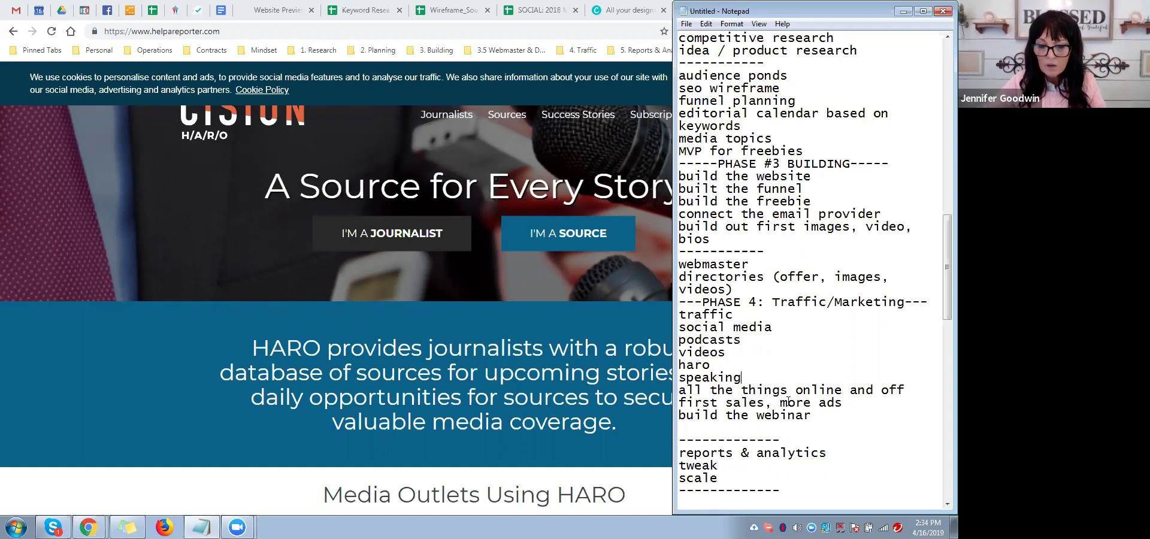
pyautogui.moveTo(680, 390); pyautogui.dragTo(907, 393)
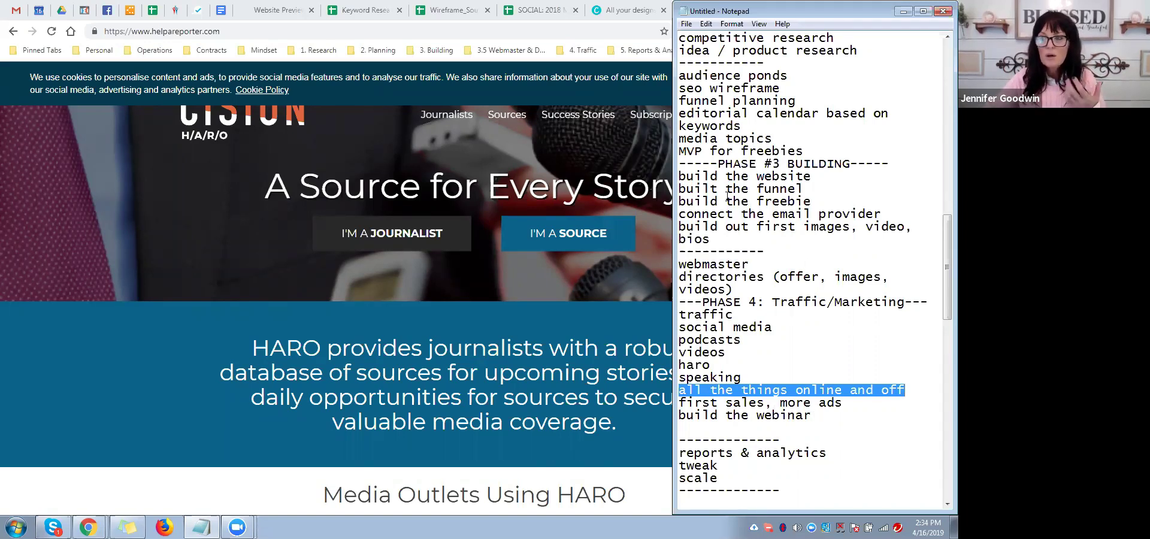
pyautogui.click(680, 176)
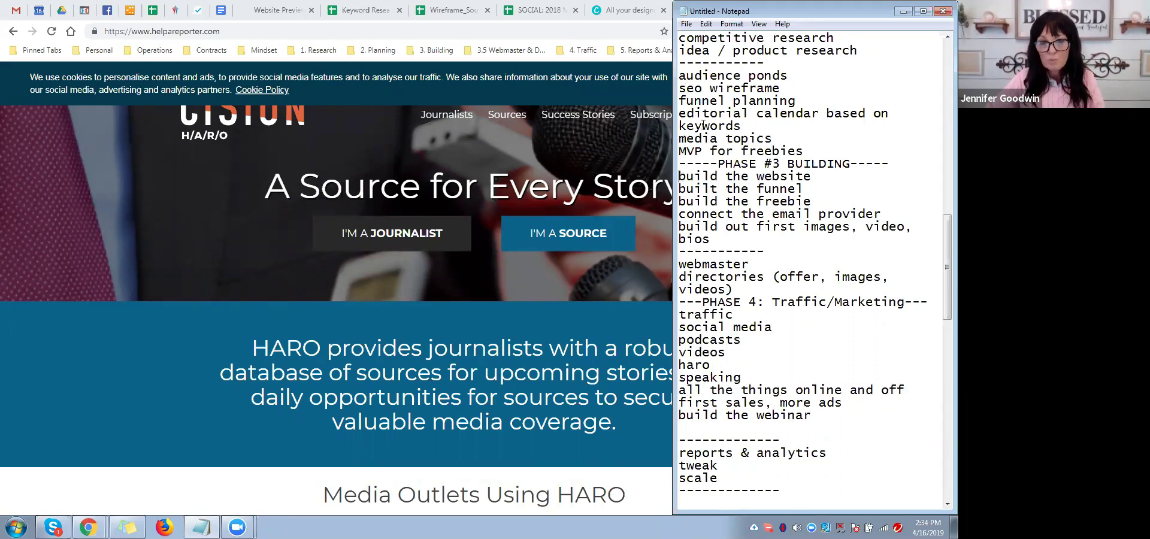
pyautogui.moveTo(679, 177); pyautogui.dragTo(729, 239)
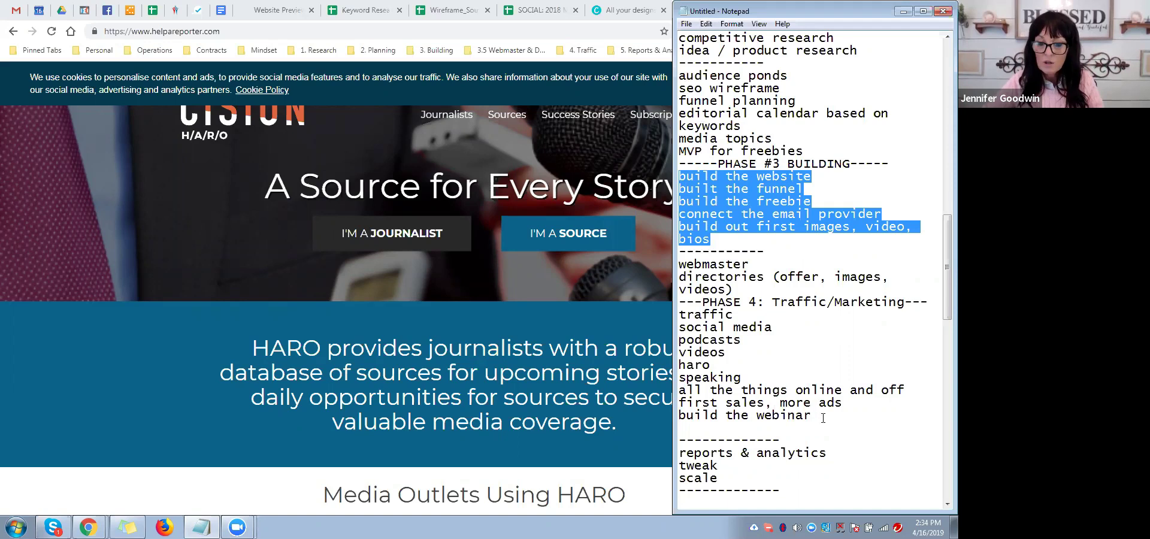
pyautogui.scroll(-1, 711, 350)
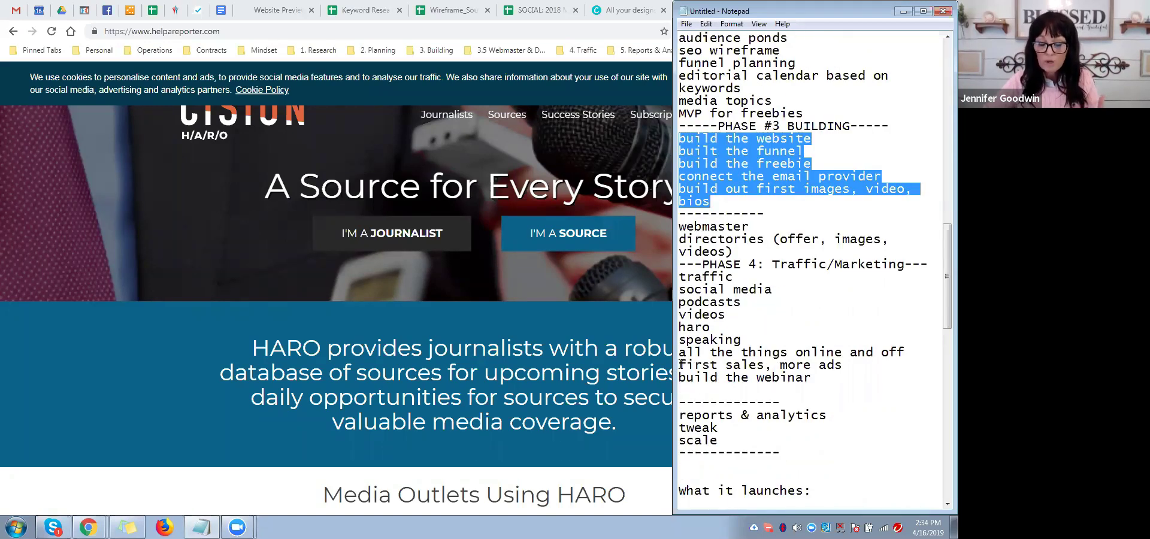
pyautogui.moveTo(679, 365); pyautogui.dragTo(769, 365)
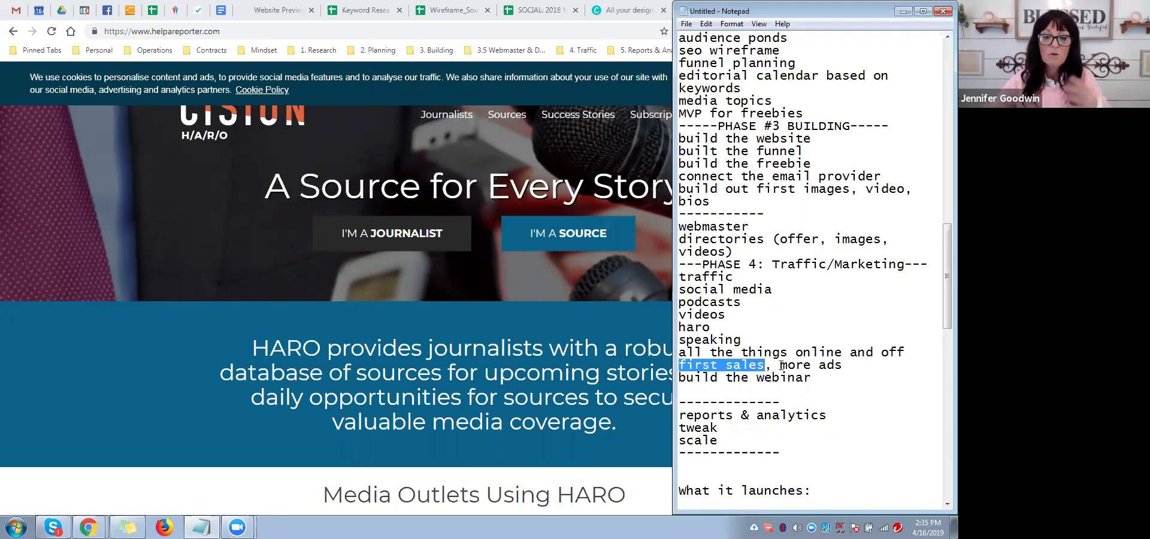
pyautogui.moveTo(812, 377); pyautogui.dragTo(681, 378)
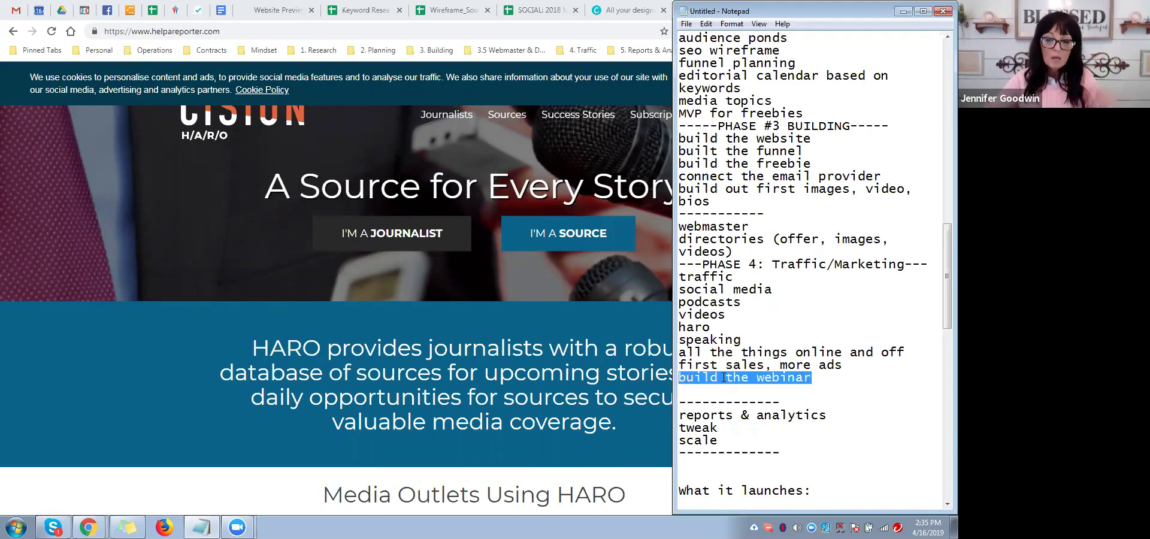
pyautogui.scroll(3, 742, 330)
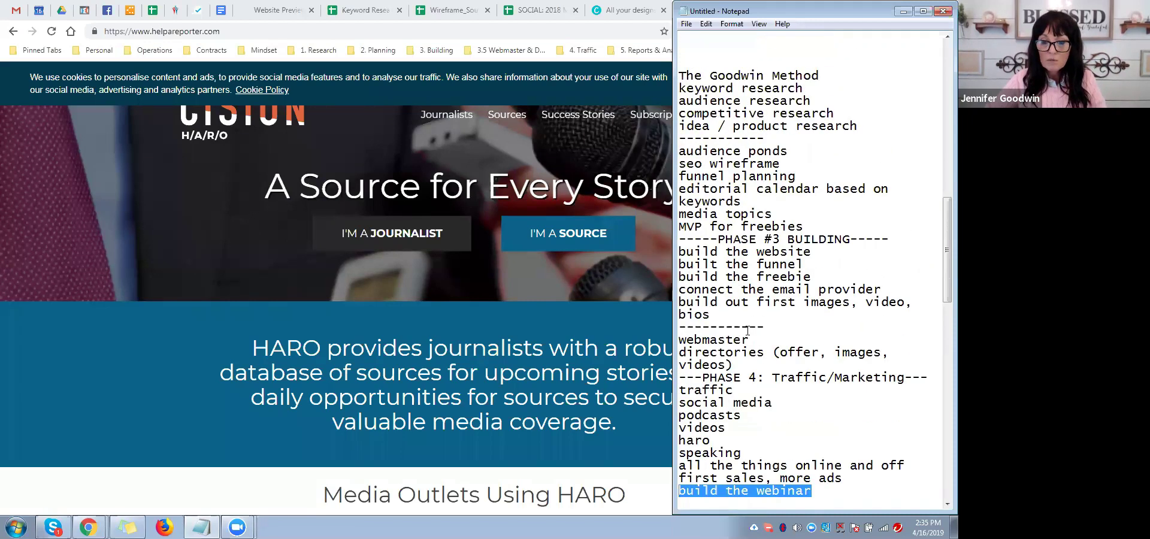
pyautogui.scroll(-4, 748, 331)
# Label the divider above reports & analytics 'Phase 5:' and review its reports & analytics, tweak and scale items
pyautogui.moveTo(695, 363); pyautogui.dragTo(748, 363)
pyautogui.write('Phase 5: ----')
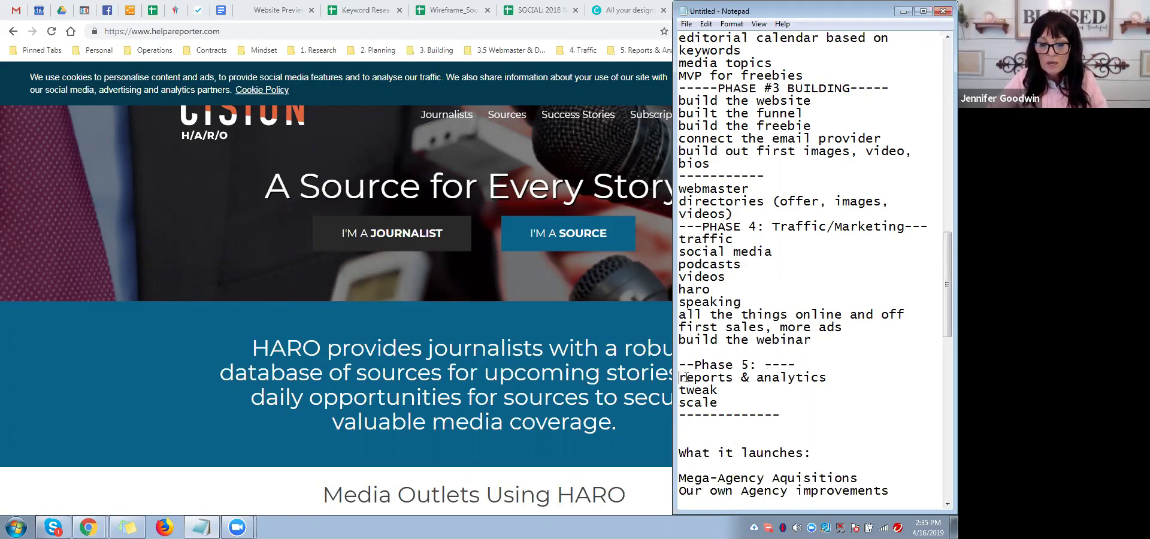
pyautogui.moveTo(680, 378); pyautogui.dragTo(844, 377)
pyautogui.moveTo(719, 402); pyautogui.dragTo(679, 390)
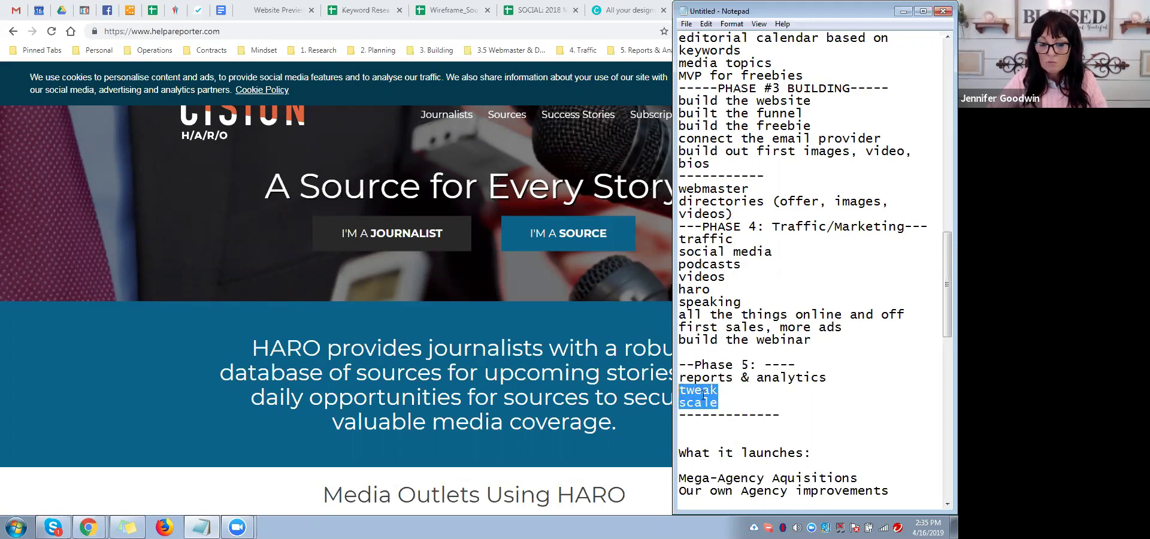
pyautogui.click(726, 403)
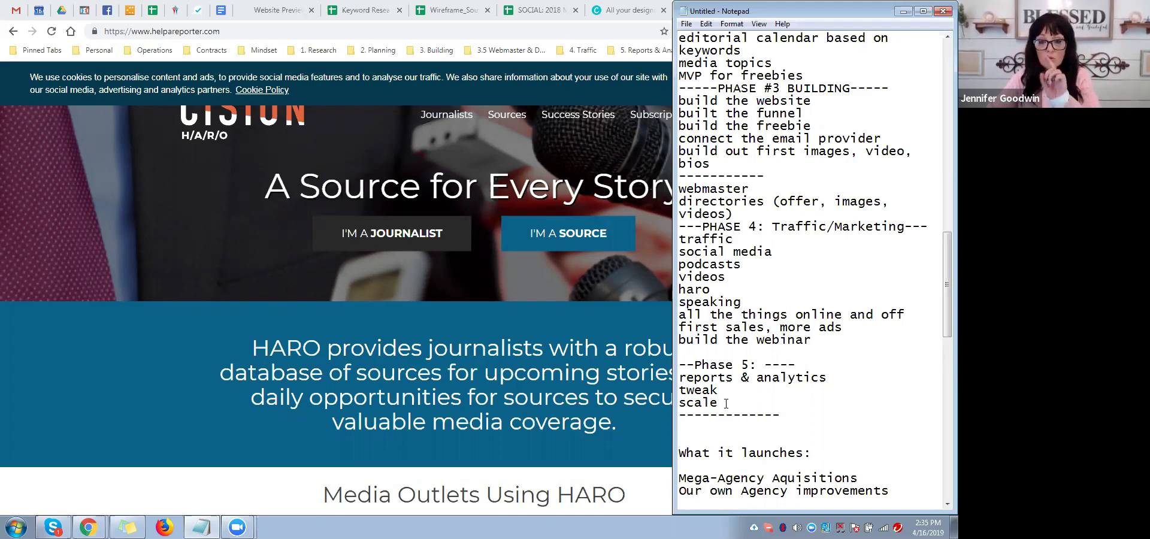
pyautogui.scroll(3, 726, 404)
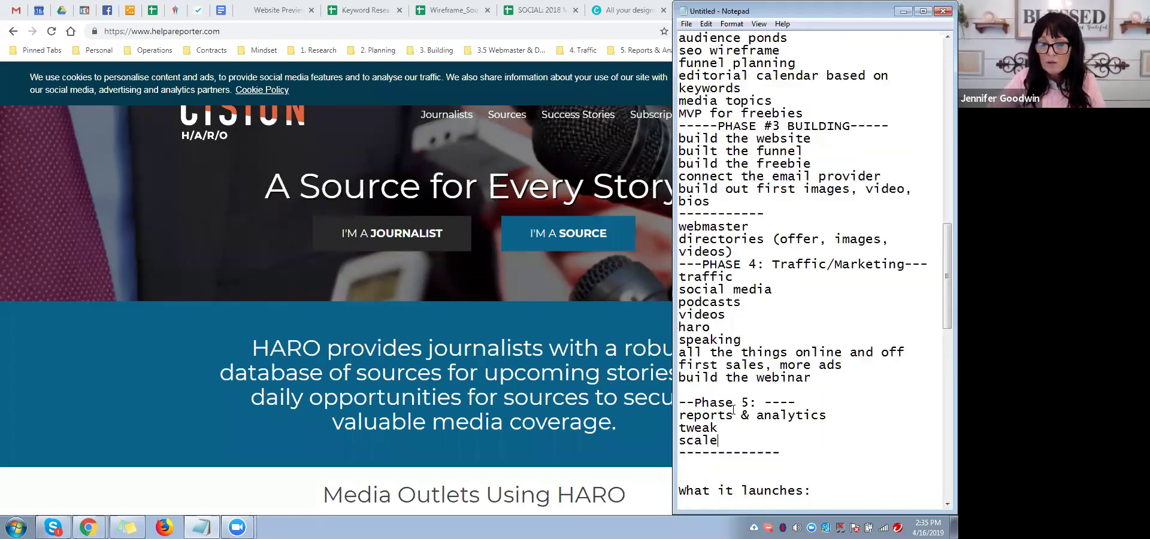
pyautogui.scroll(2, 734, 409)
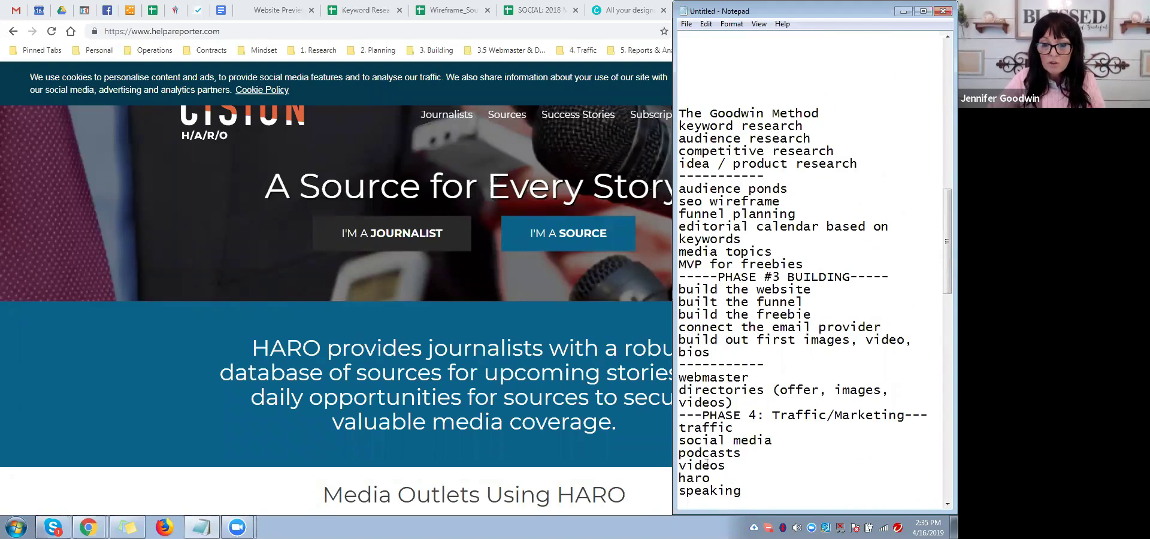
pyautogui.scroll(-4, 737, 390)
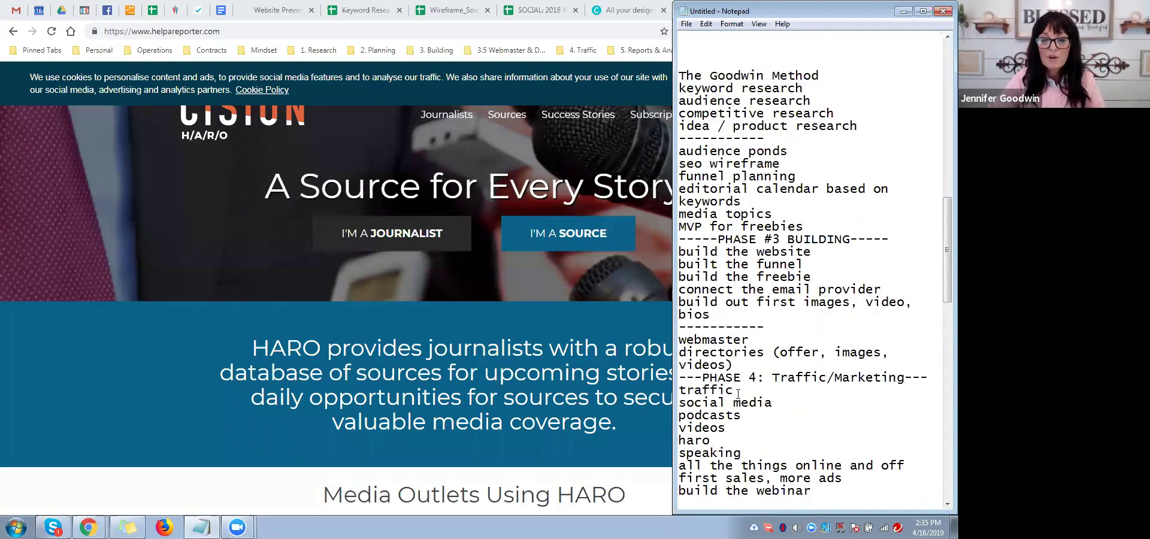
pyautogui.scroll(-1, 741, 377)
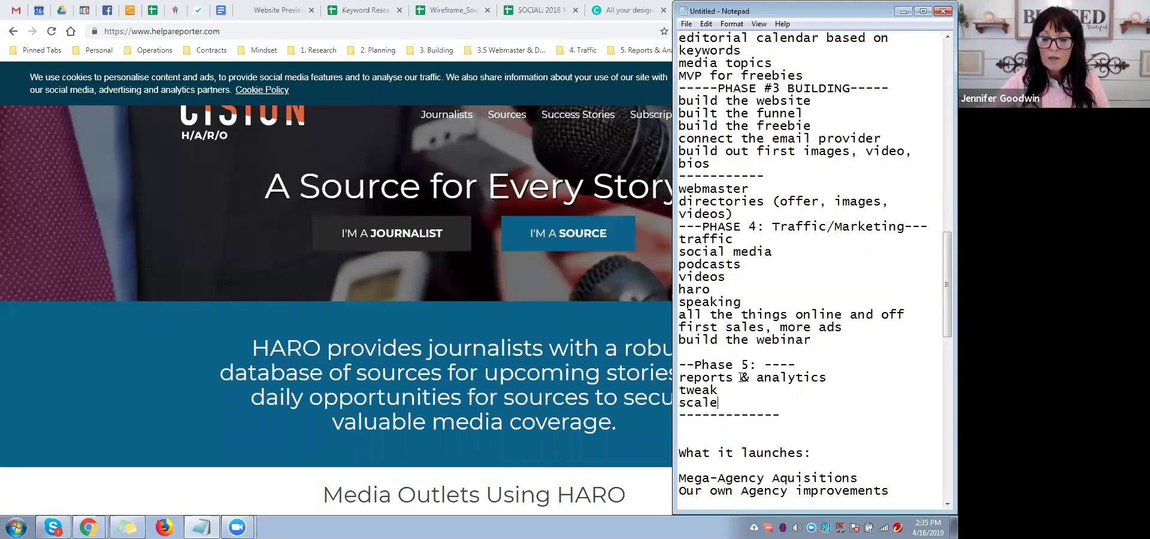
# Switch back to the SOCIAL: 2018 Master Categories spreadsheet's OLD hashtags sheet
pyautogui.click(539, 11)
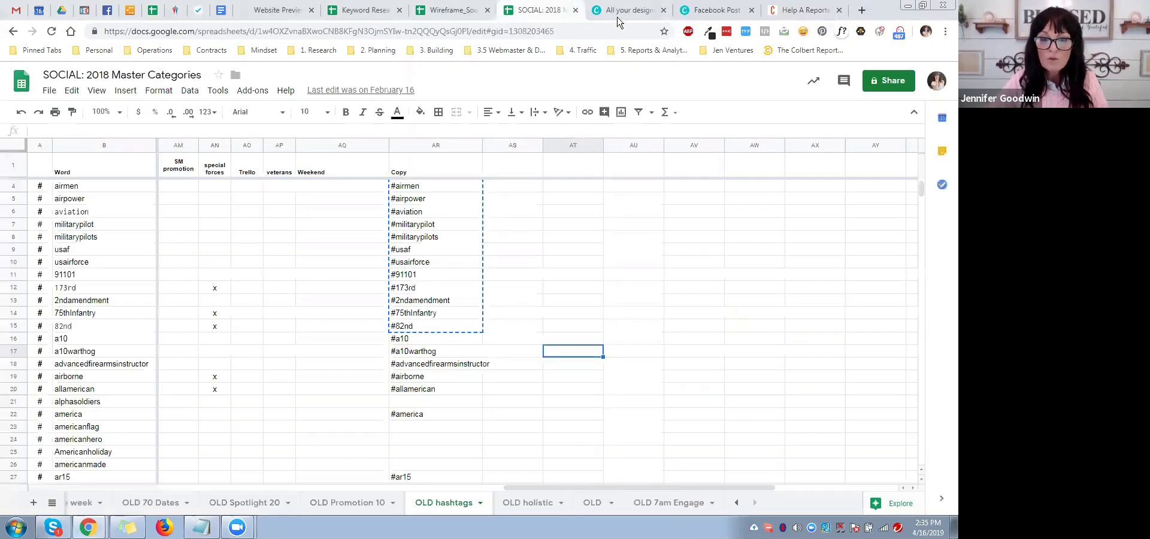